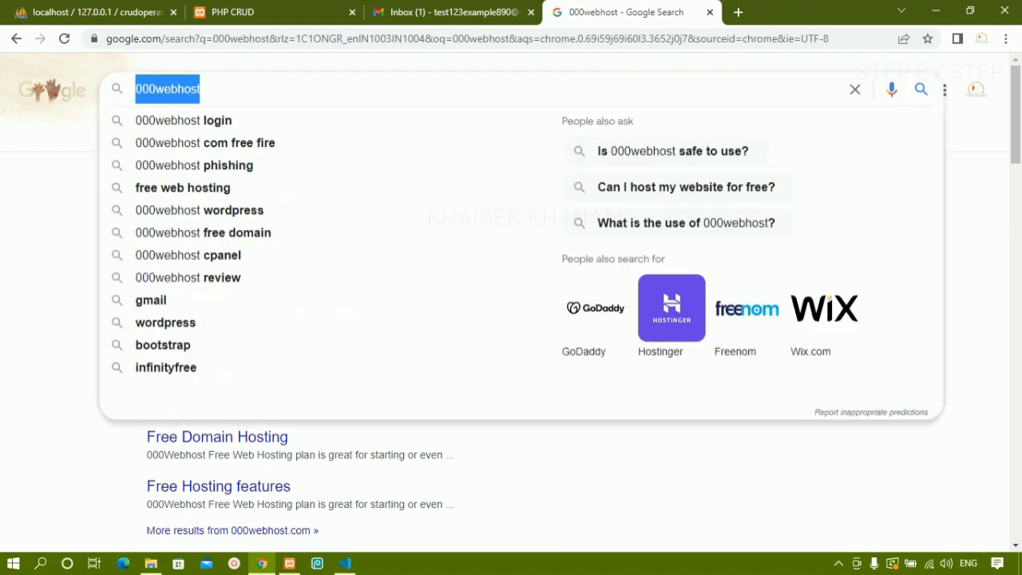
- Dismiss the search suggestions to show the Google results for '000webhost'
key(Escape)
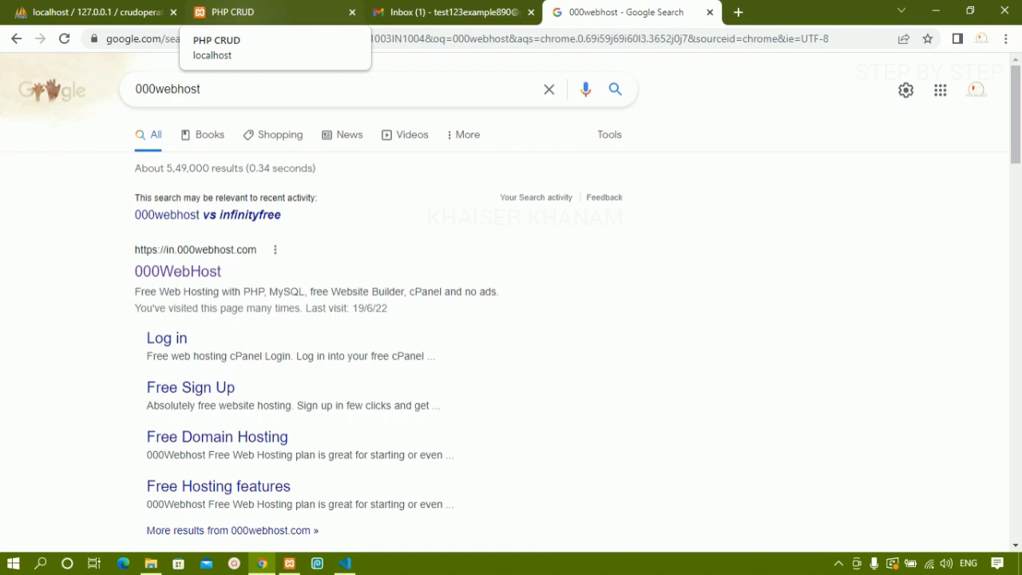
- On the local PHP CRUD form, submit a new user's name, email, password and mobile number
click(240, 12)
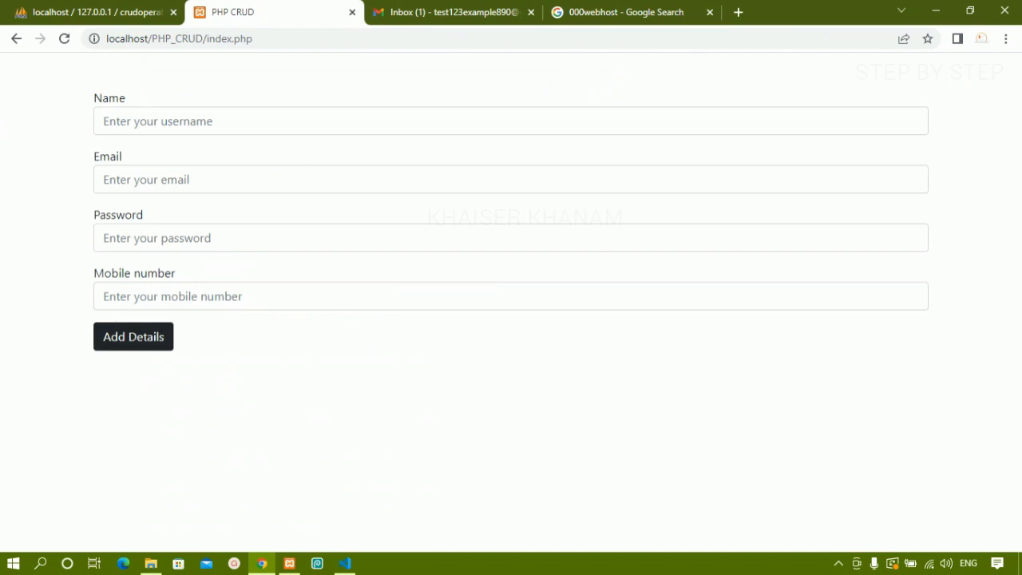
click(104, 120)
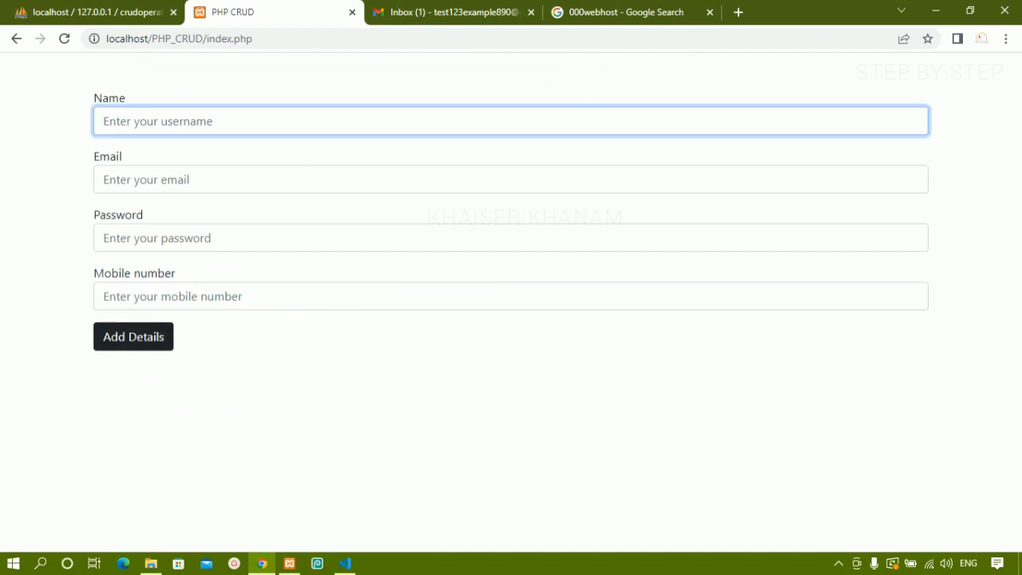
text(Seema)
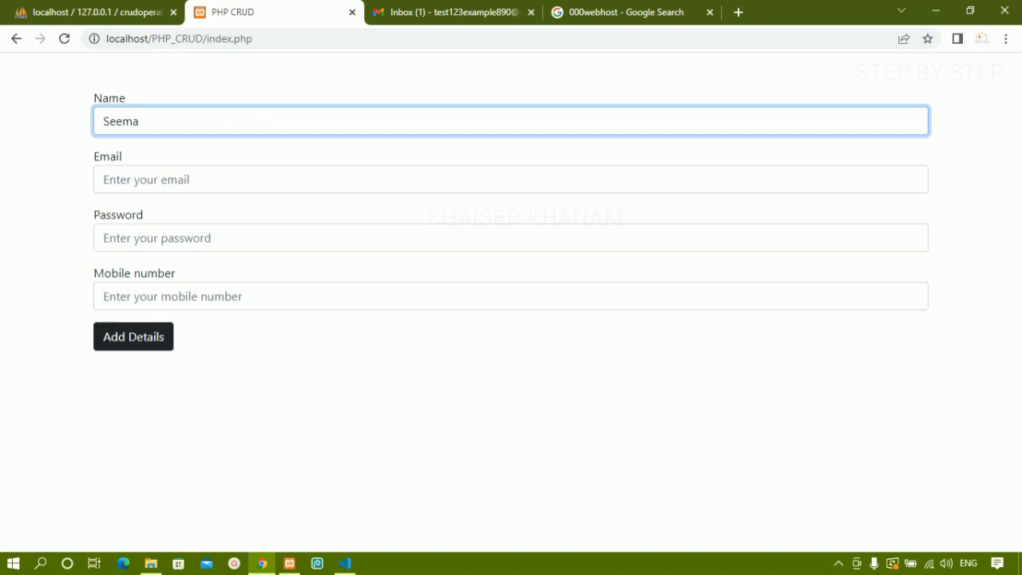
click(104, 179)
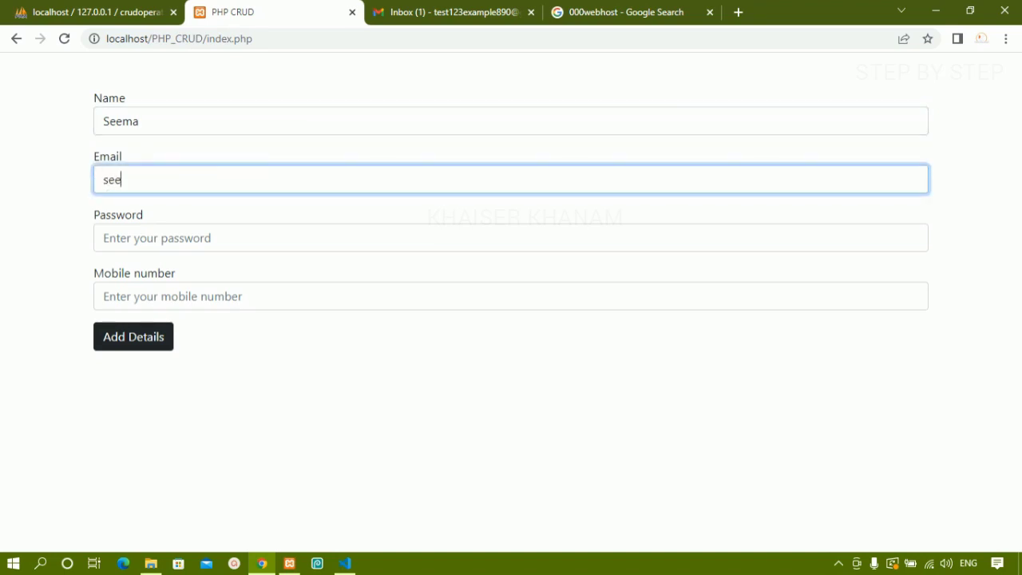
click(104, 238)
text(1234)
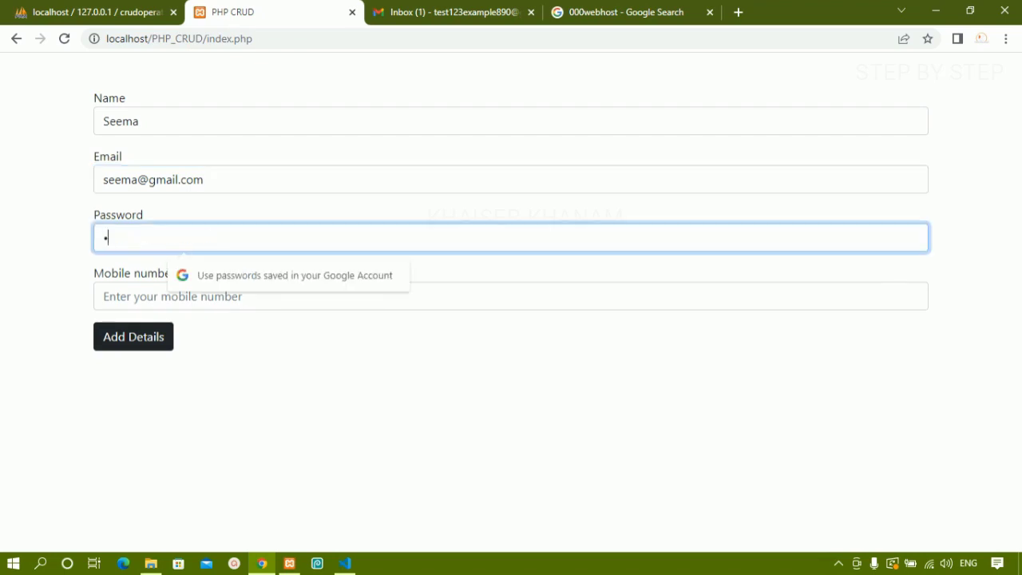
click(104, 296)
text(1111111111)
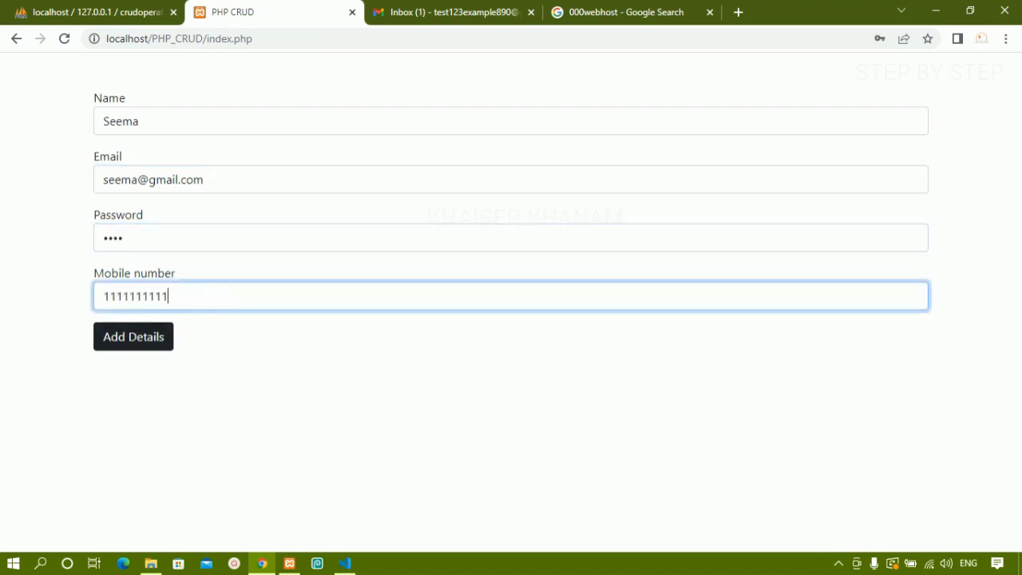
key(Tab)
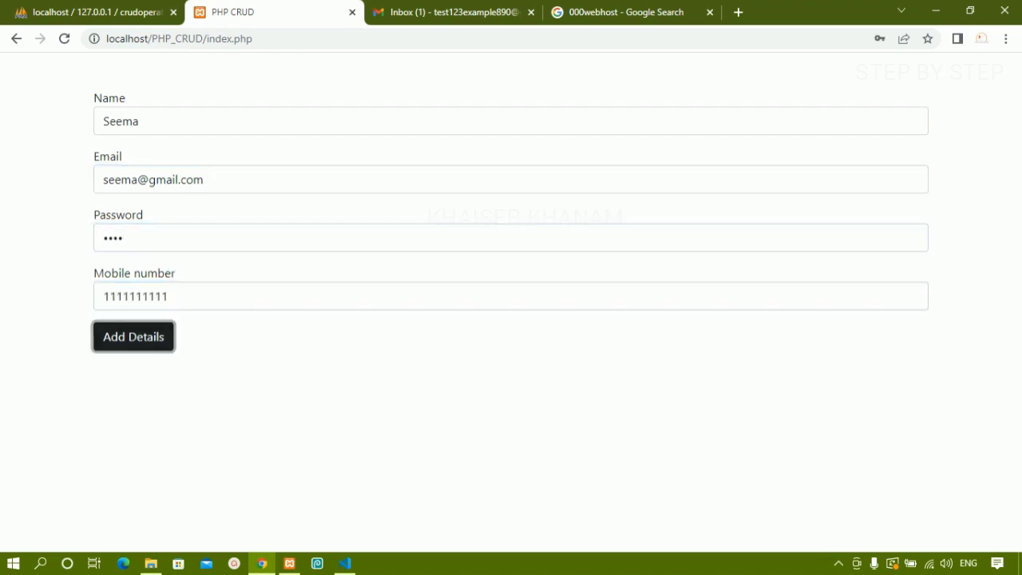
key(Return)
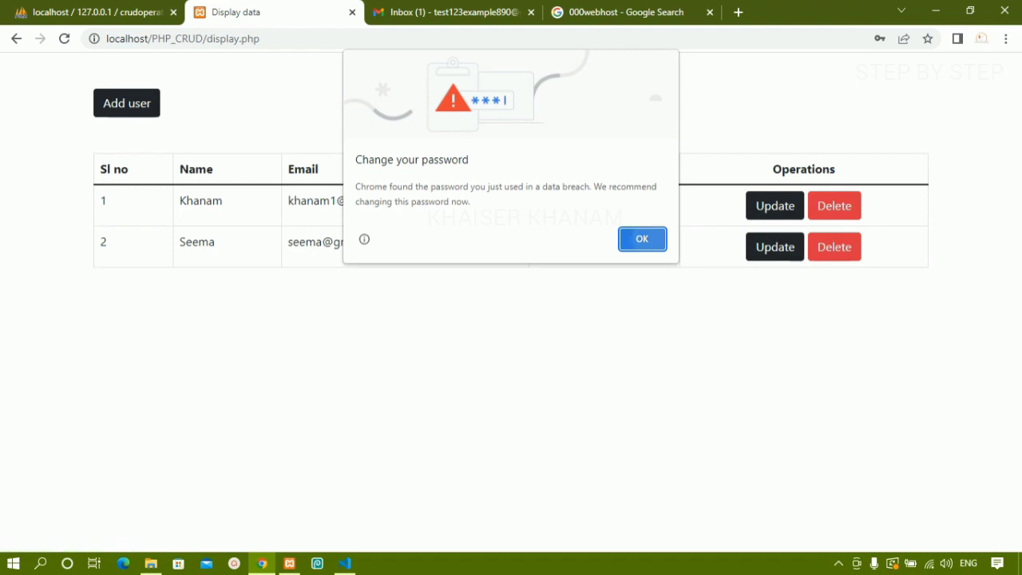
- Append 1 to the second user's email, confirm the update, and return to the Google results
key(Return)
click(775, 247)
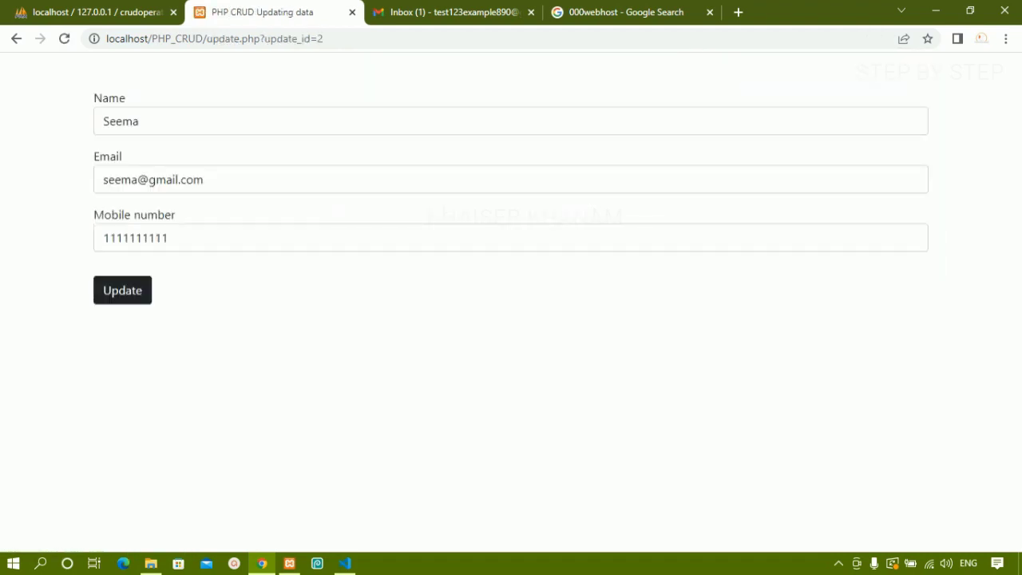
click(137, 180)
text(1)
click(123, 290)
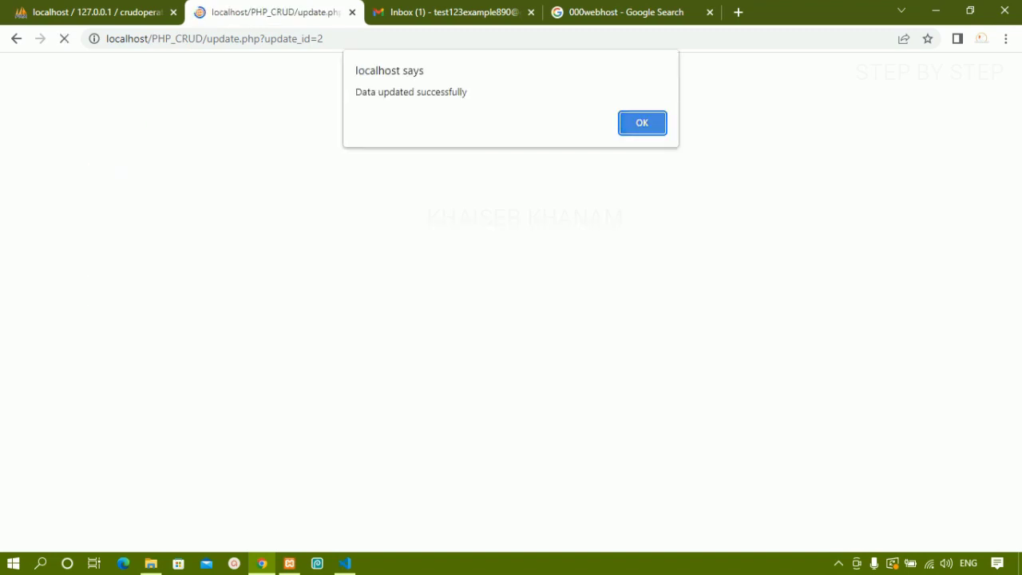
key(Return)
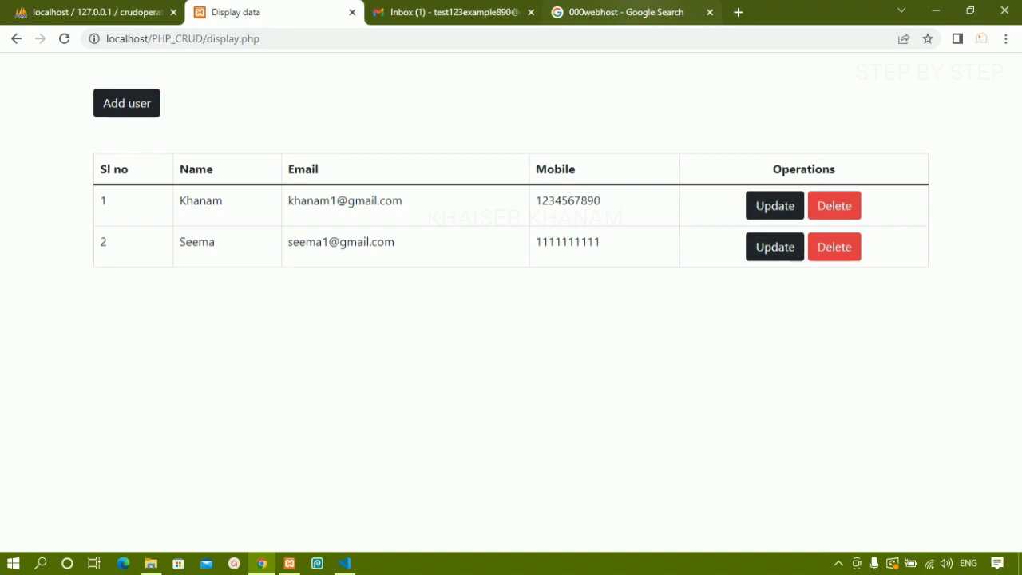
click(627, 12)
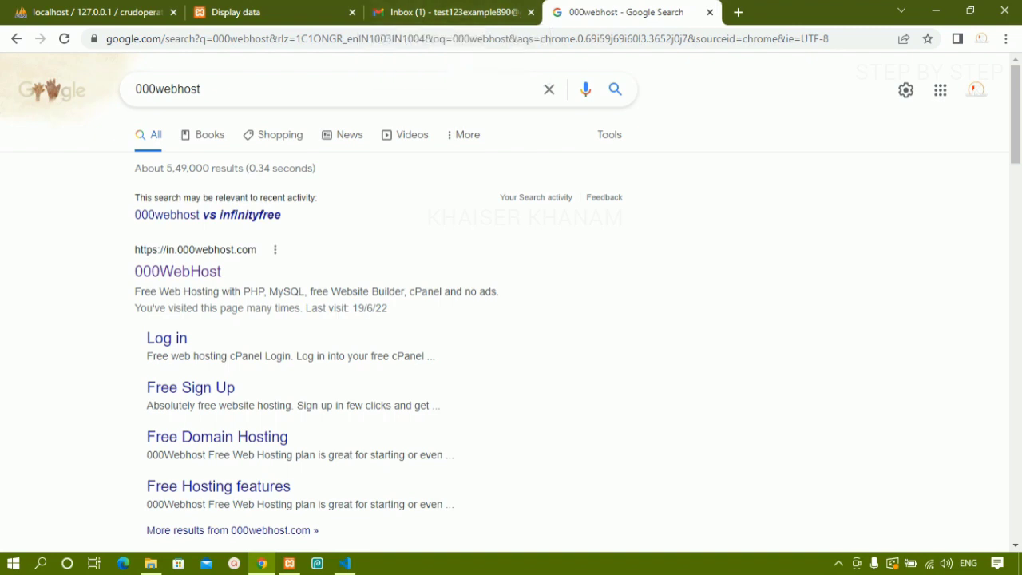
- Open the 000WebHost site and review the Free plan's 300 MB disk space
click(177, 271)
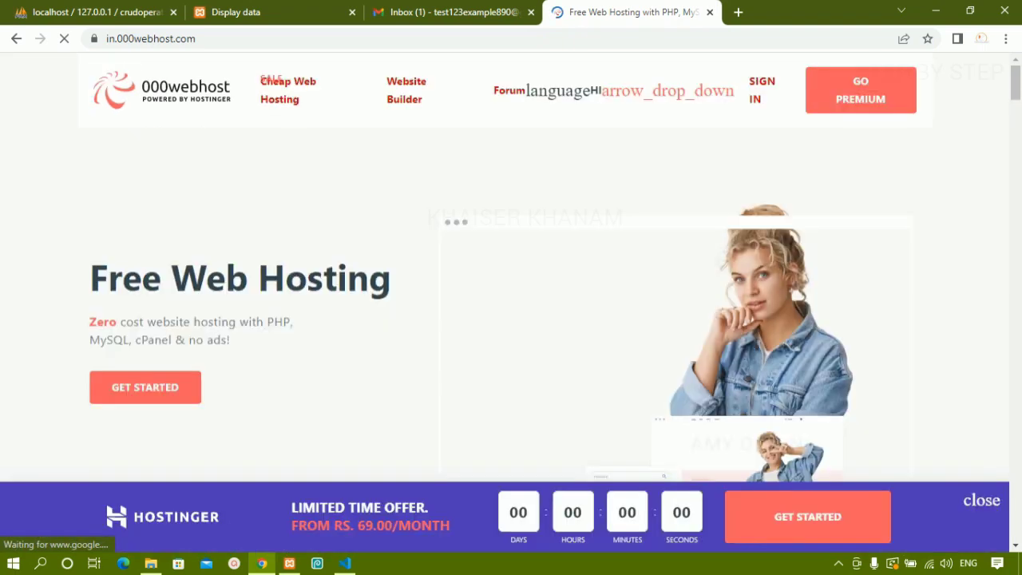
scroll(511, 303, down, 12)
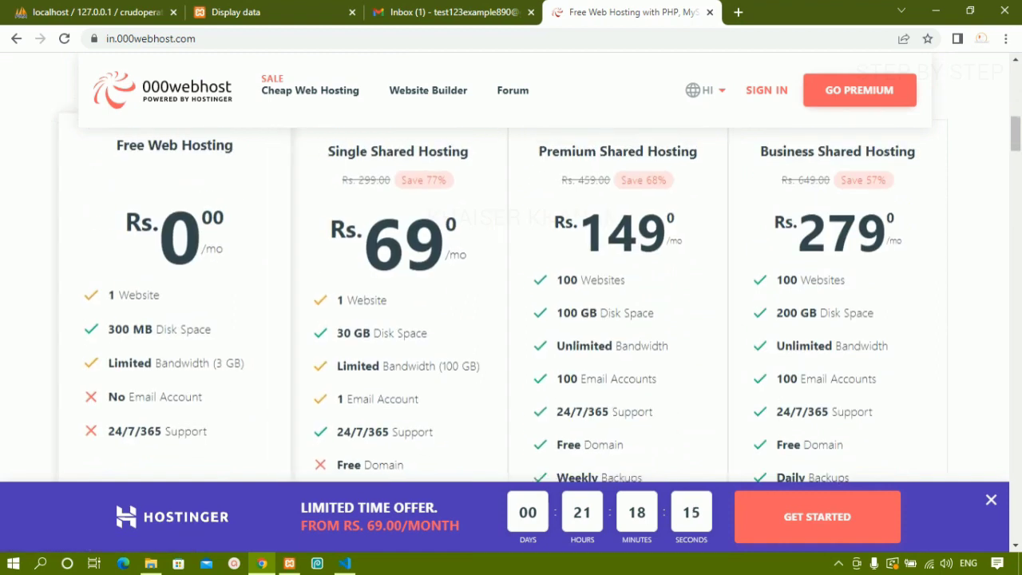
drag(108, 329, 212, 329)
scroll(511, 304, down, 1)
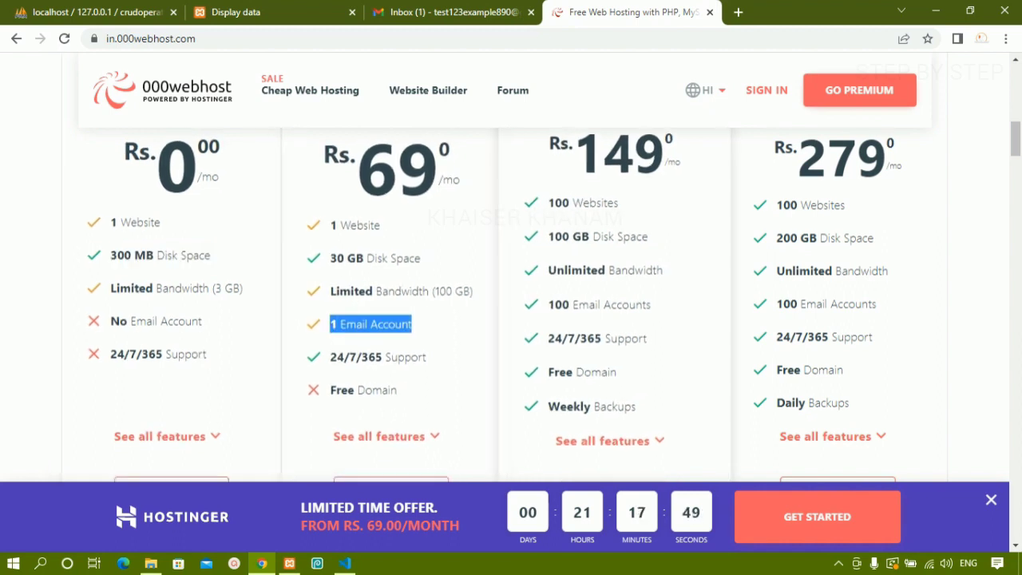
- Compare the remaining hosting plans, then go to the SIGN IN page
scroll(511, 304, down, 2)
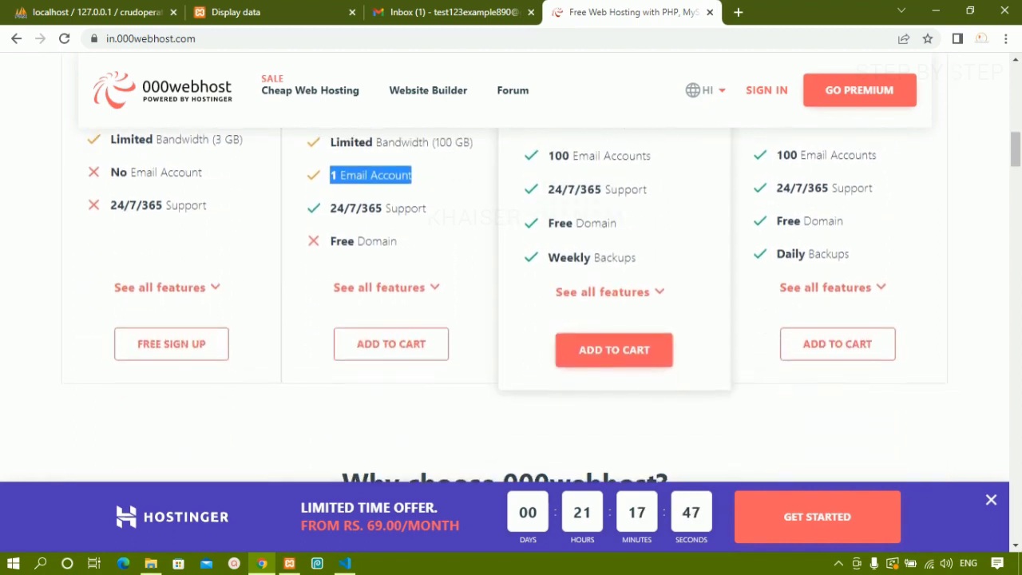
scroll(511, 304, up, 2)
scroll(512, 303, up, 2)
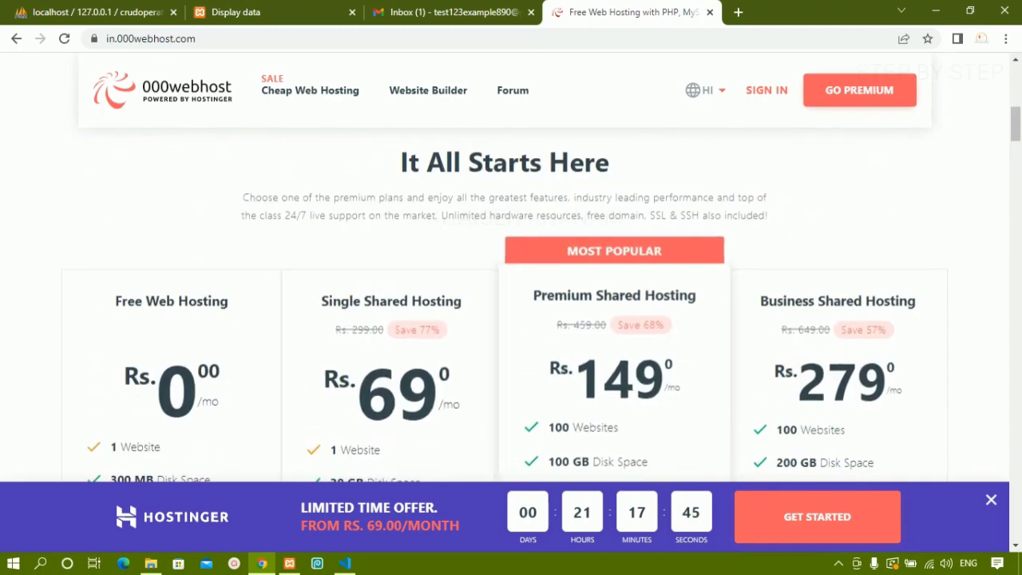
scroll(511, 303, up, 3)
scroll(512, 304, down, 4)
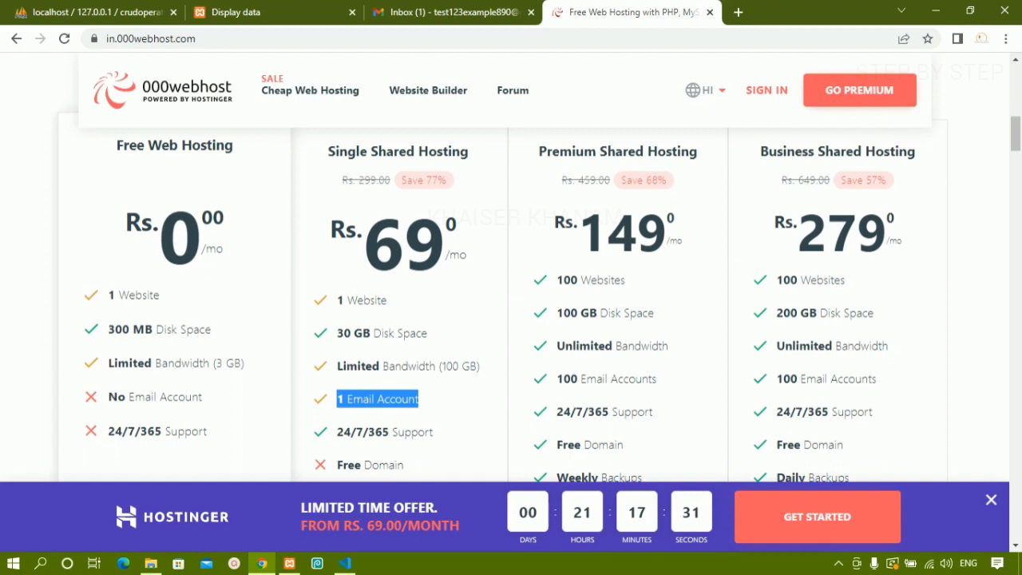
scroll(615, 359, up, 3)
click(766, 89)
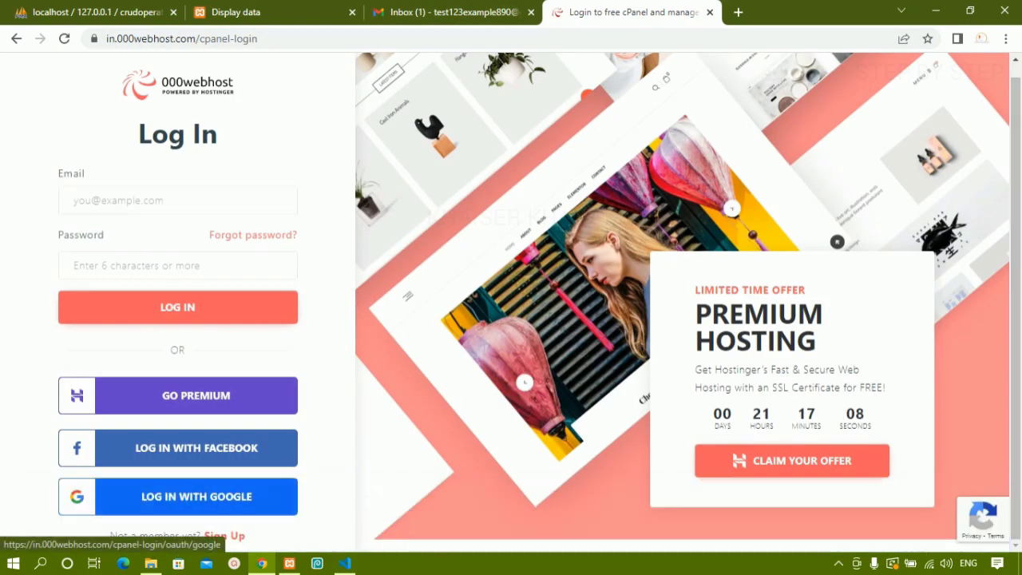
- Log in with the demo Google account and start a new website project from the welcome page
click(197, 496)
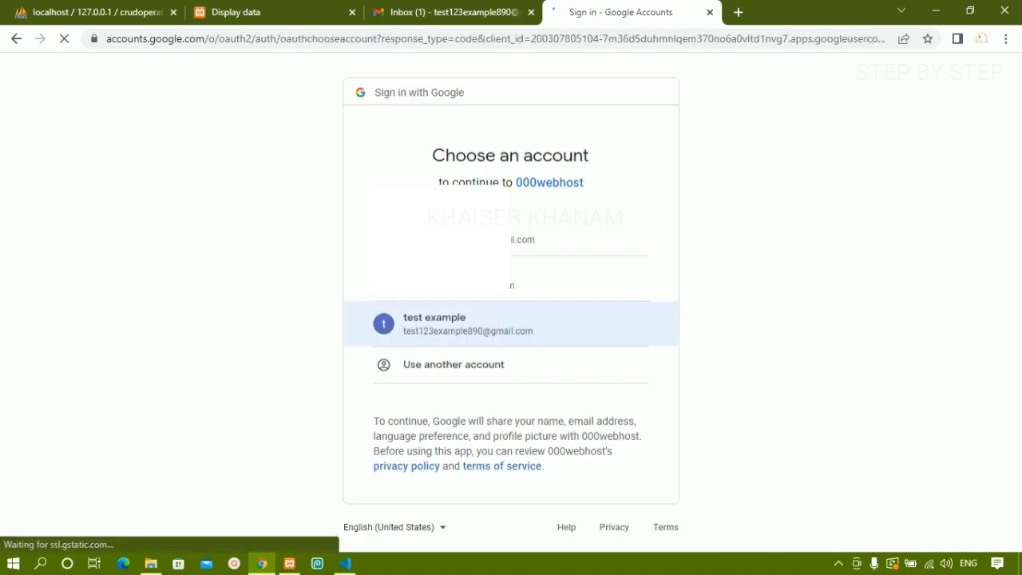
click(463, 323)
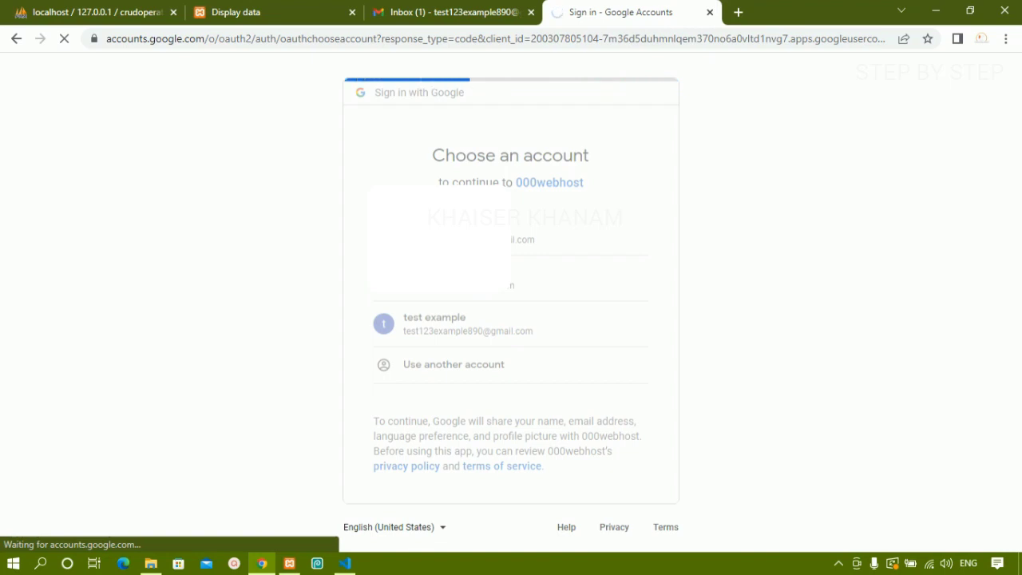
scroll(511, 320, down, 1)
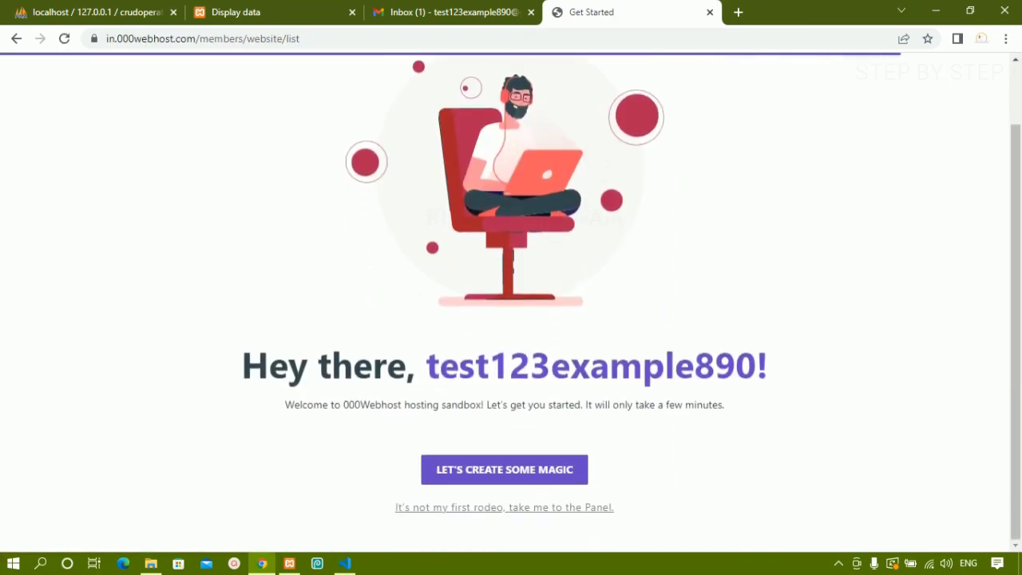
drag(425, 366, 757, 366)
shift+click(242, 366)
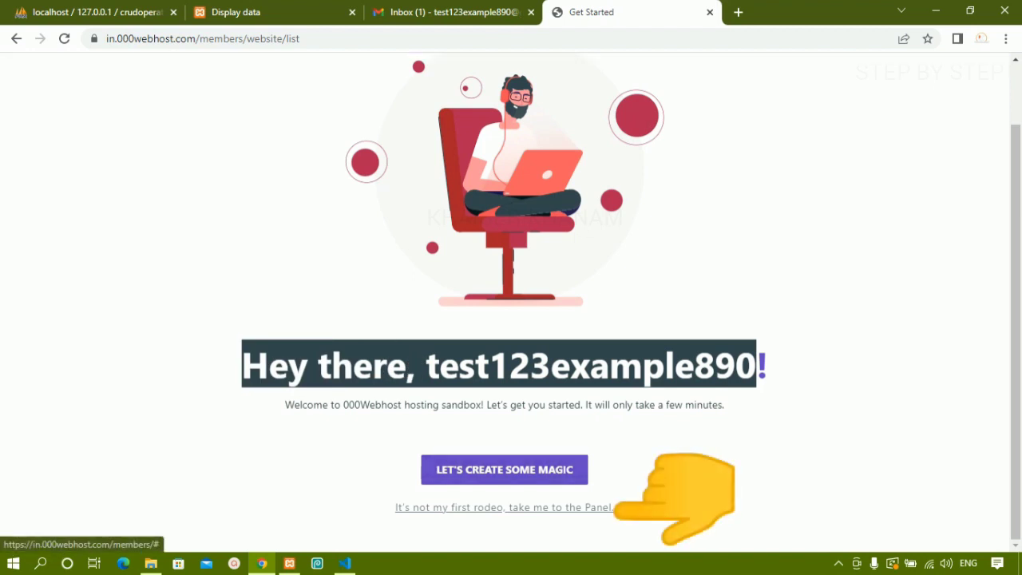
click(503, 507)
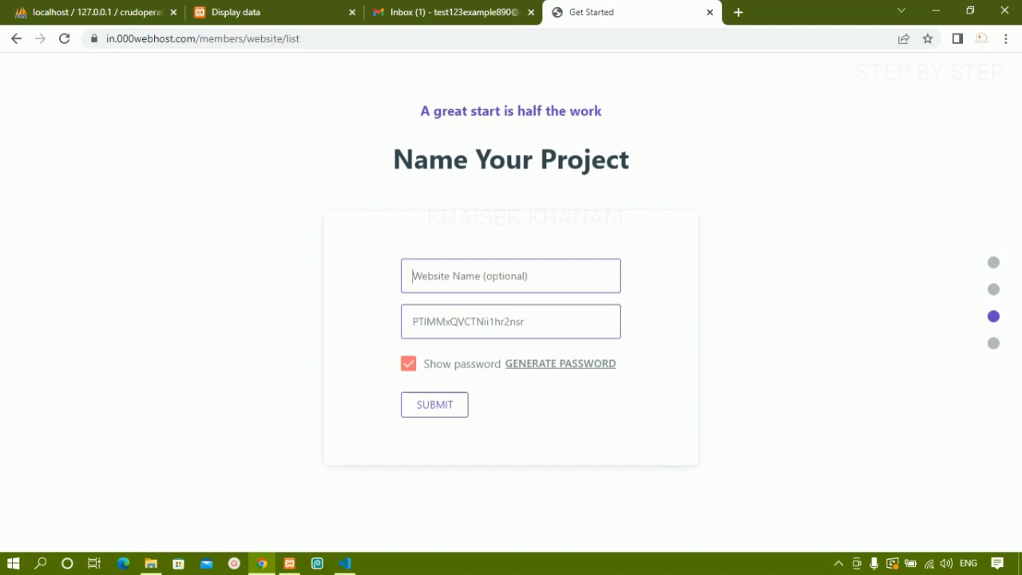
- Name the project phpcrud and save the generated password into Notepad
text(phpcrud)
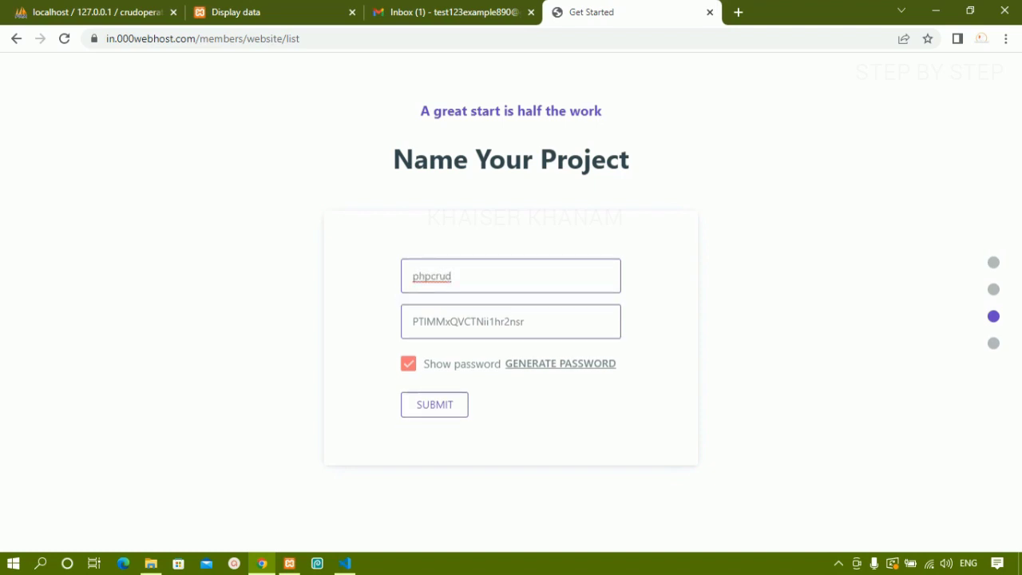
key(Tab)
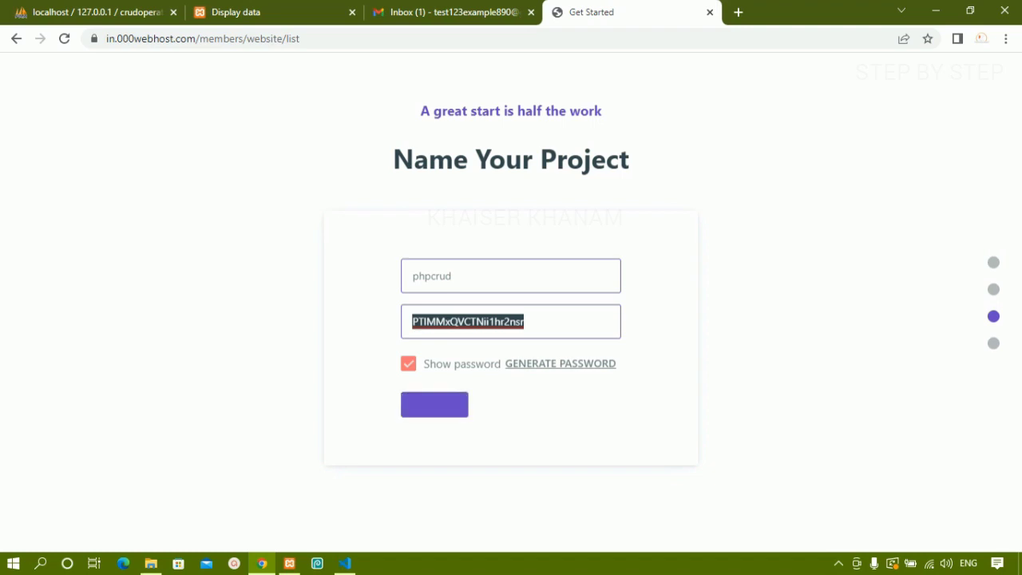
click(435, 404)
click(40, 563)
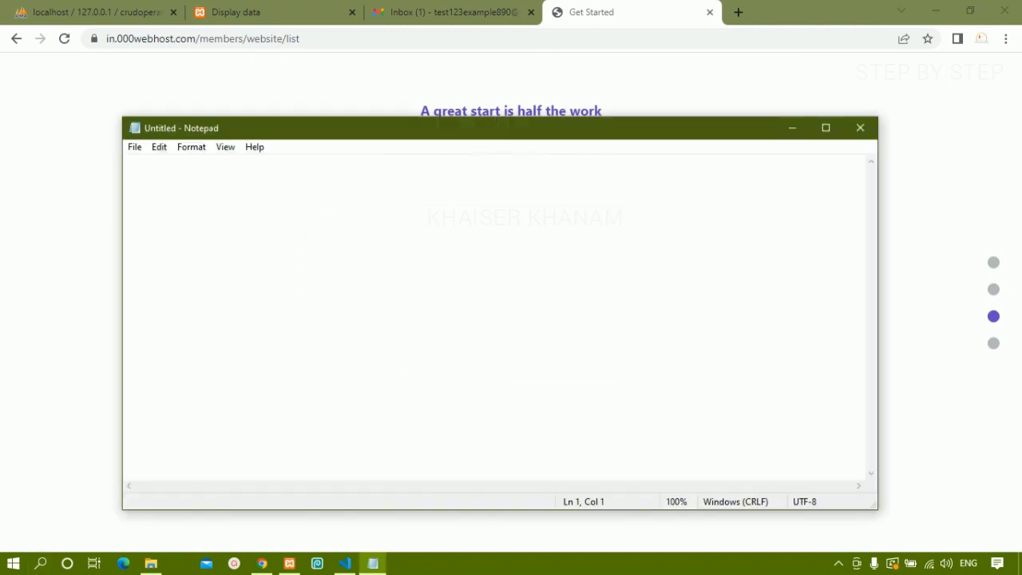
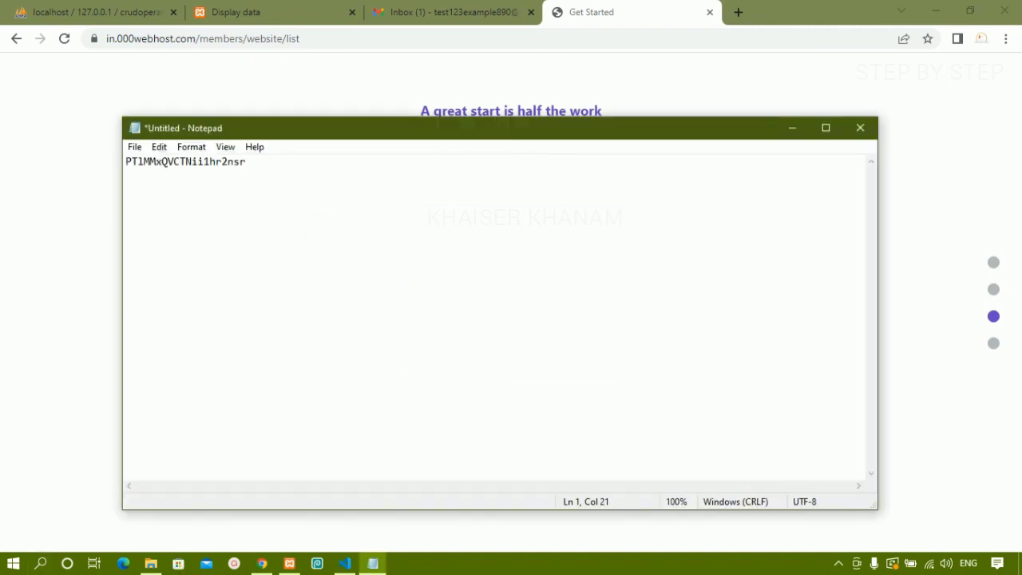
- Append 12 to the site name to make it unique and submit the project
click(792, 128)
click(435, 400)
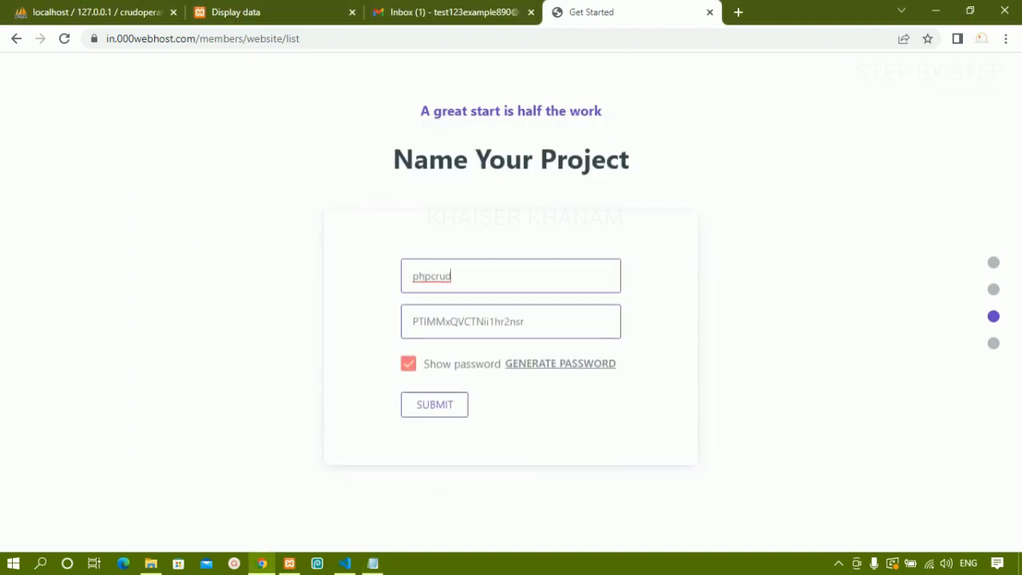
text(1234)
key(Return)
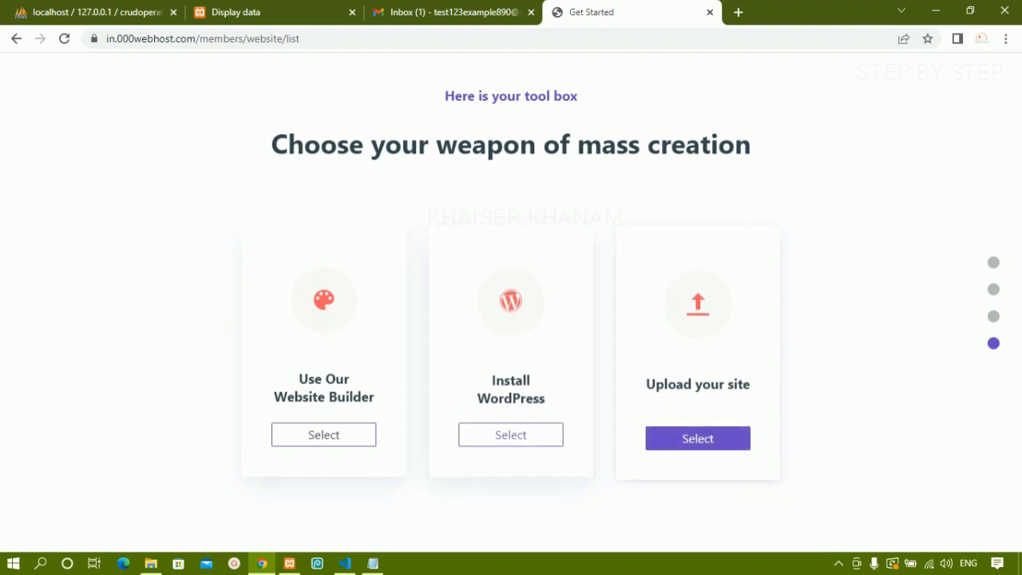
- Choose 'Upload your site' to open the phpcrud1234 File Manager
click(697, 438)
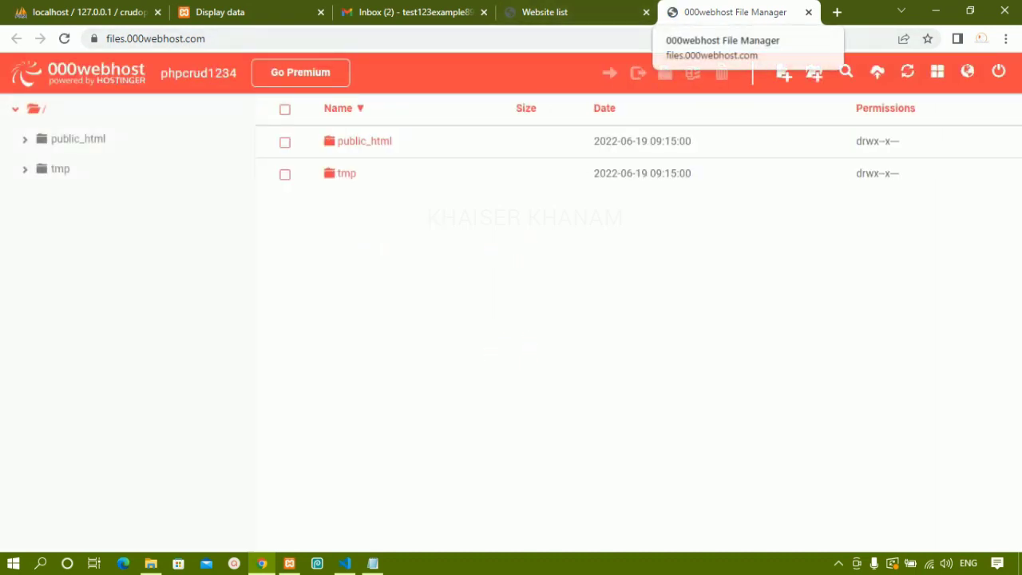
click(551, 12)
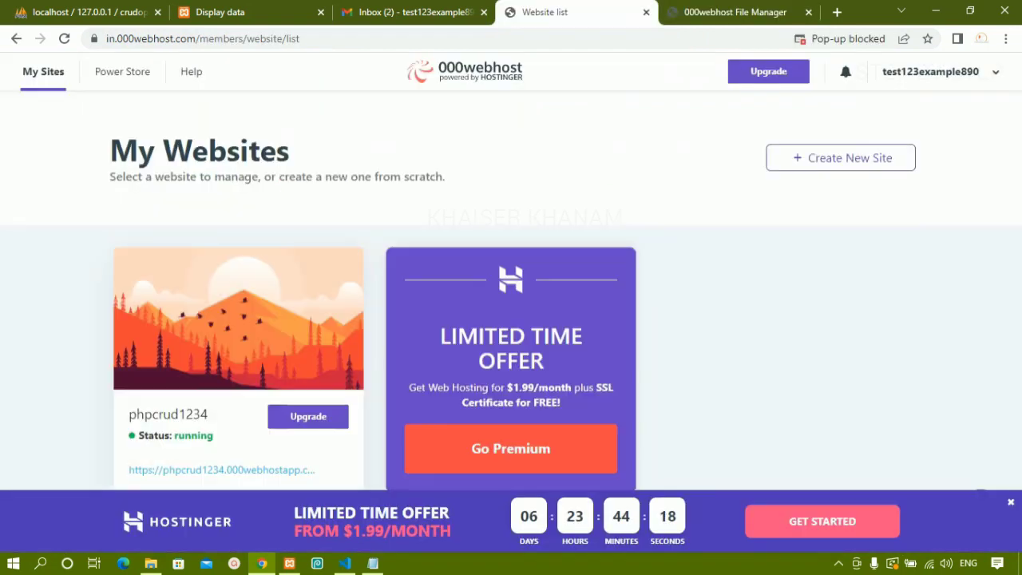
mouse_move(238, 338)
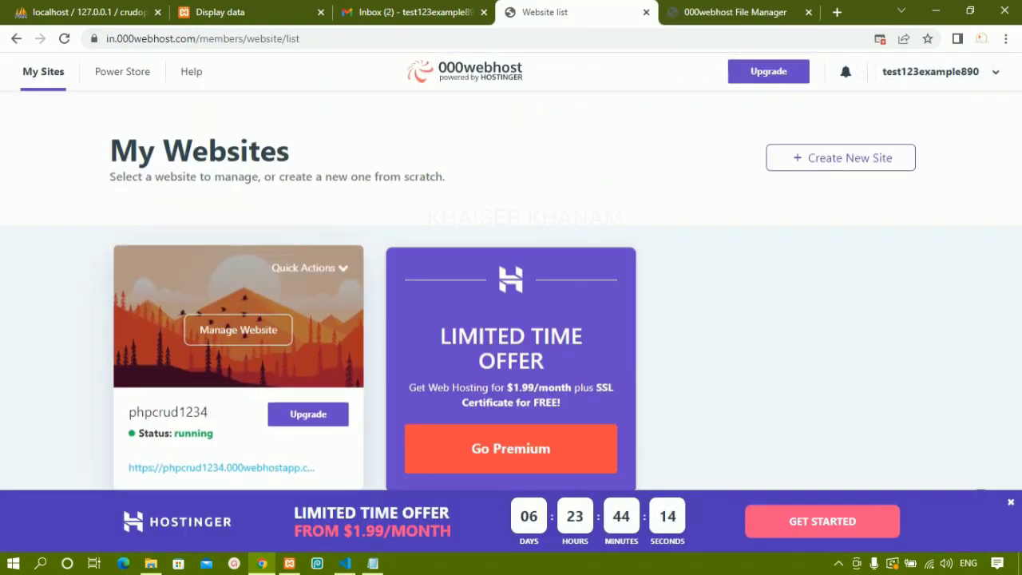
click(307, 267)
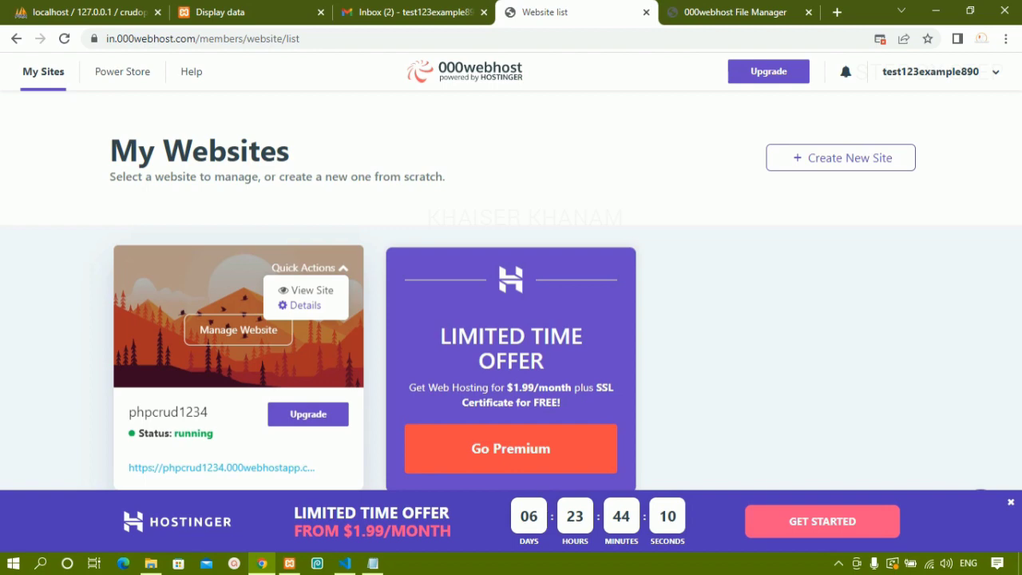
click(301, 305)
scroll(505, 303, down, 3)
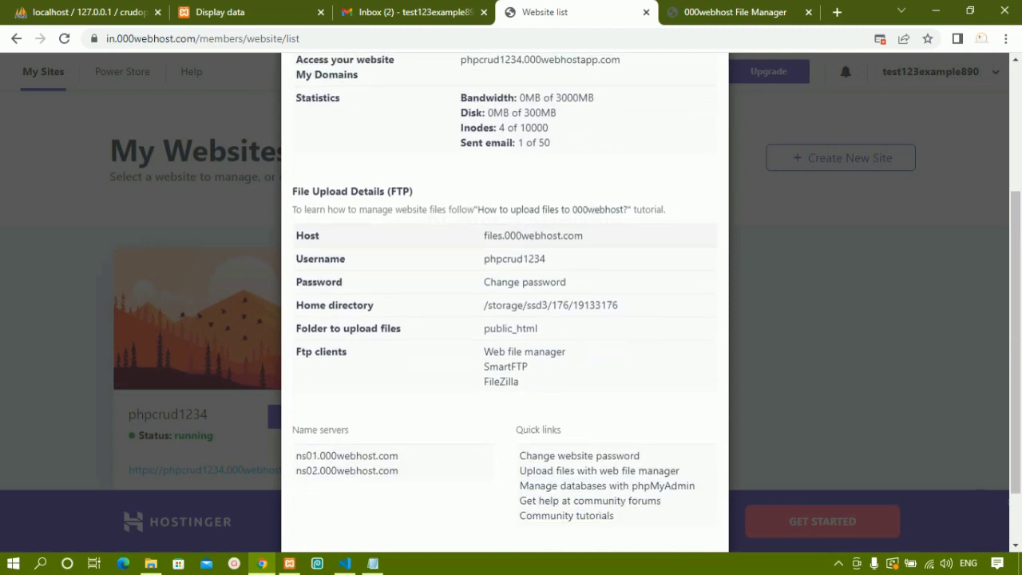
scroll(505, 303, down, 2)
scroll(505, 304, up, 5)
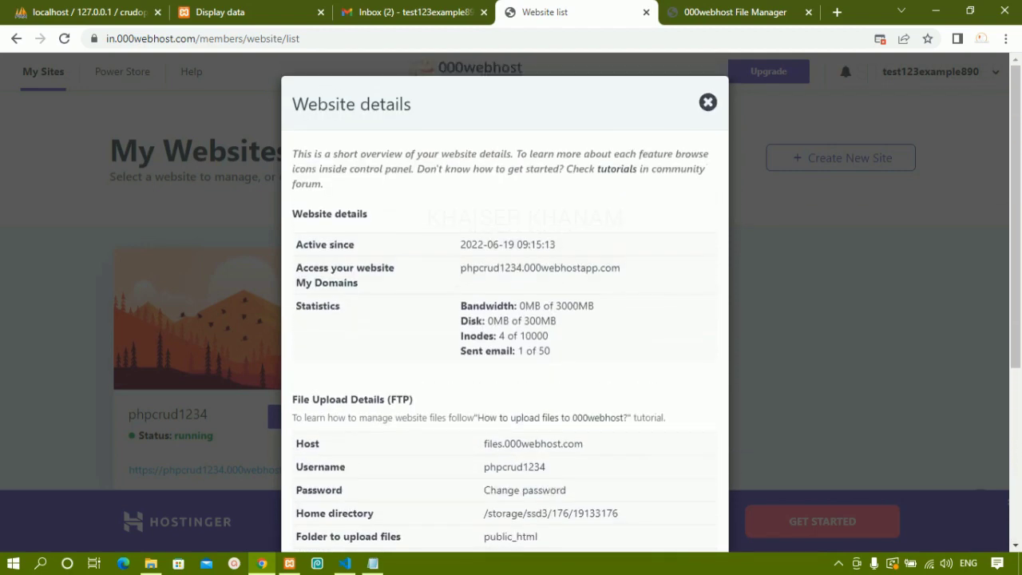
key(Escape)
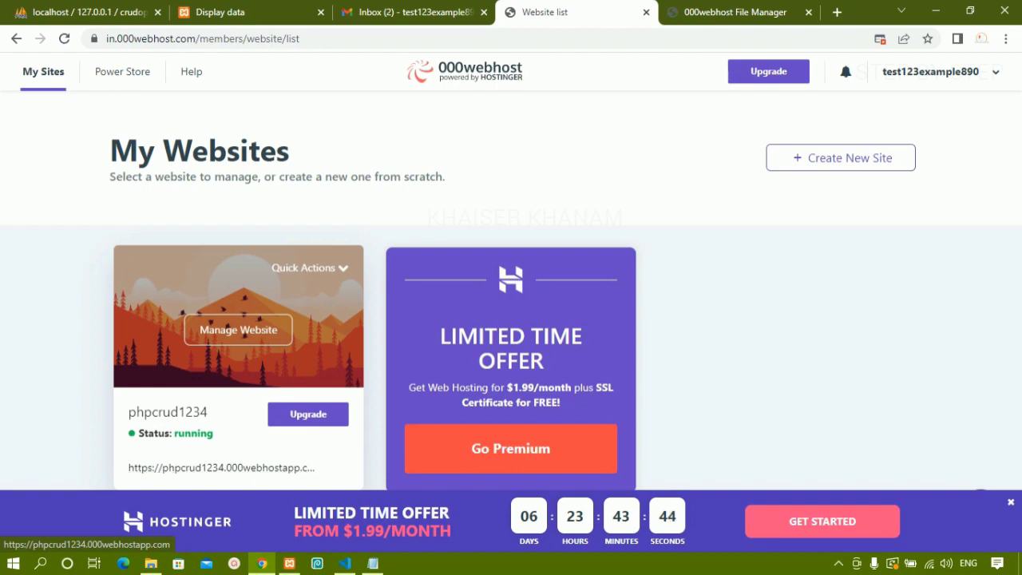
- Preview the phpcrud1234 welcome page, close it, and open Manage Website for phpcrud1234
click(221, 467)
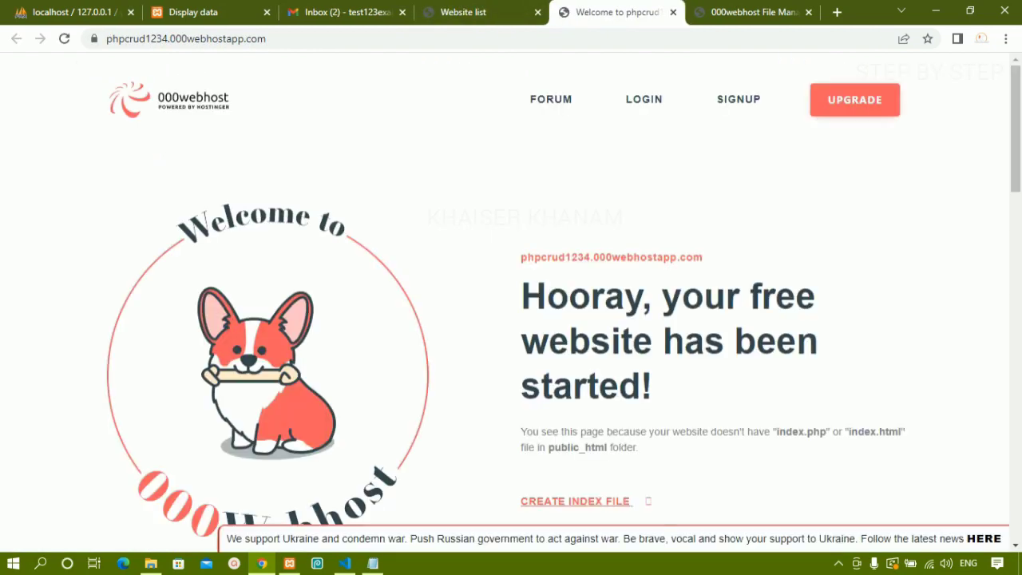
scroll(265, 519, down, 3)
scroll(265, 519, up, 3)
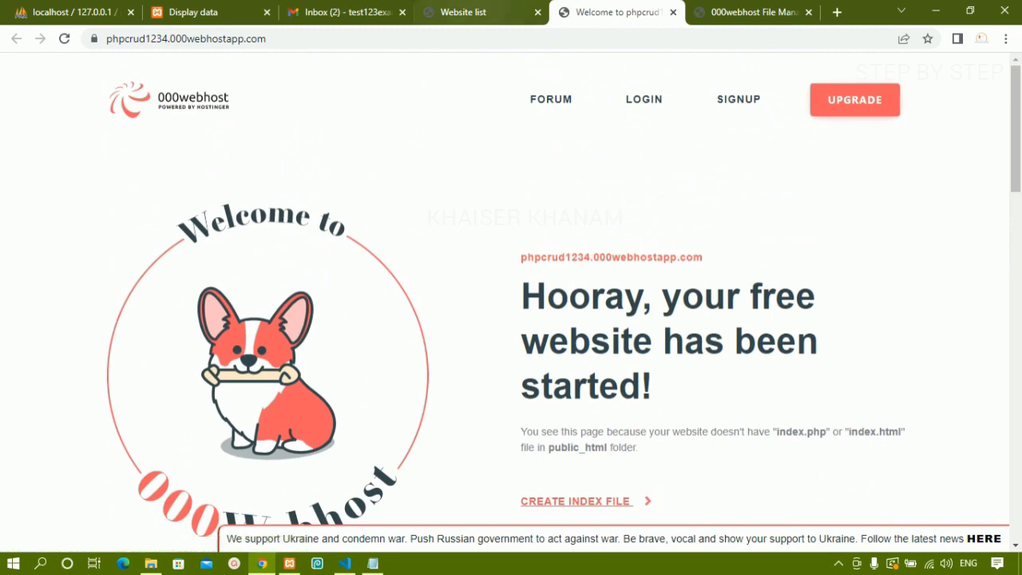
click(479, 12)
click(619, 12)
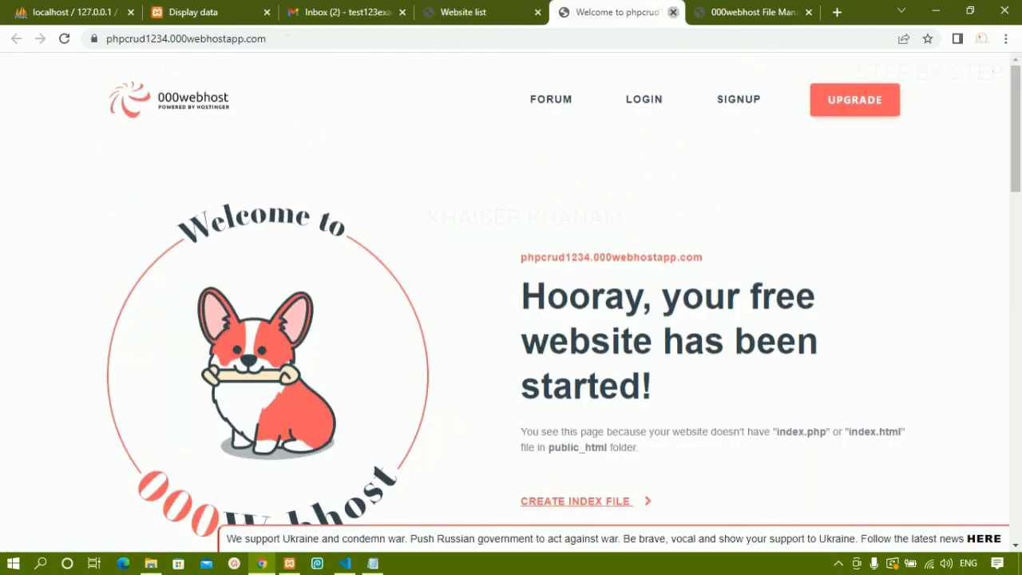
click(673, 12)
mouse_move(238, 338)
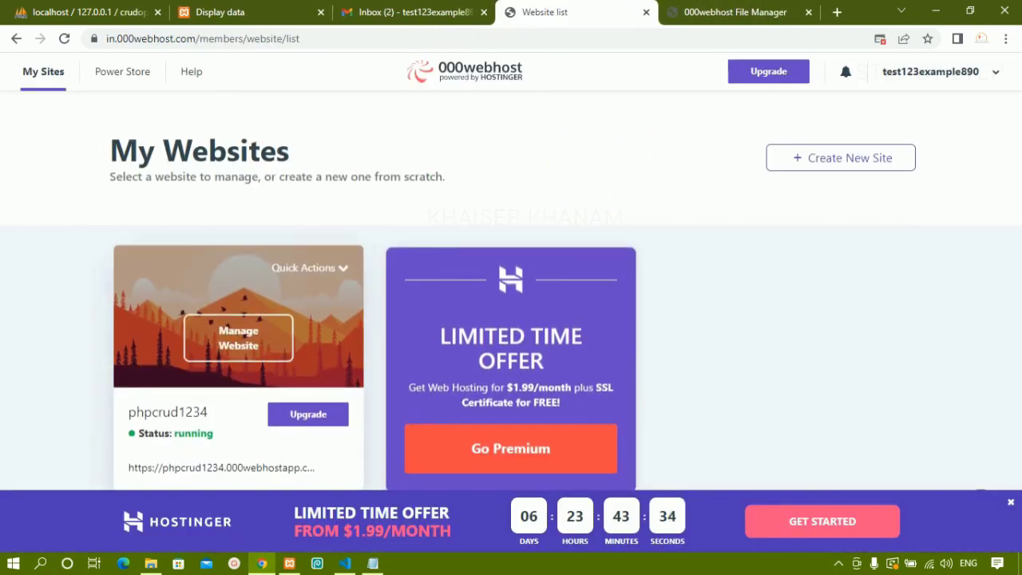
click(238, 338)
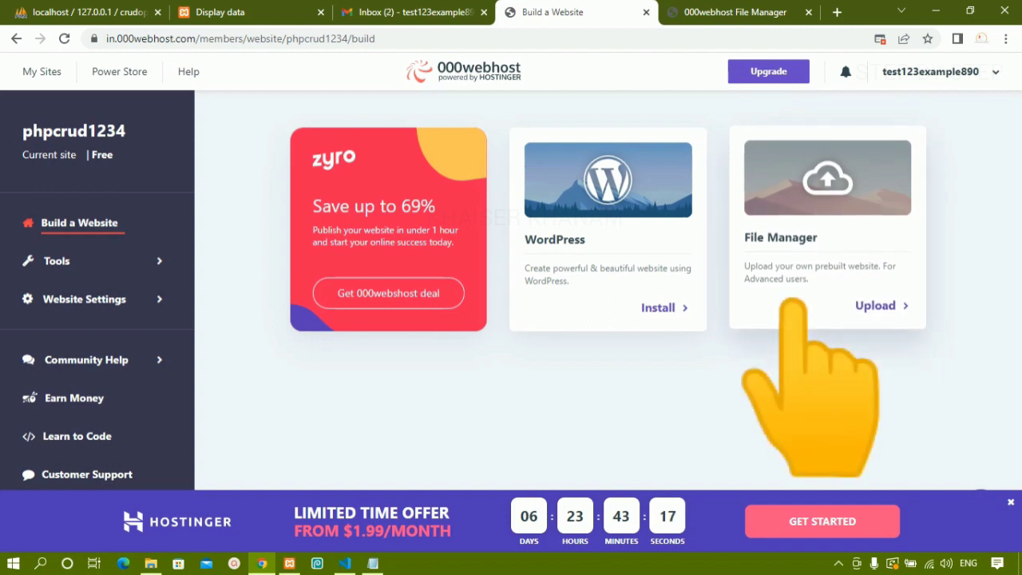
- Open the public_html folder in the File Manager
click(878, 305)
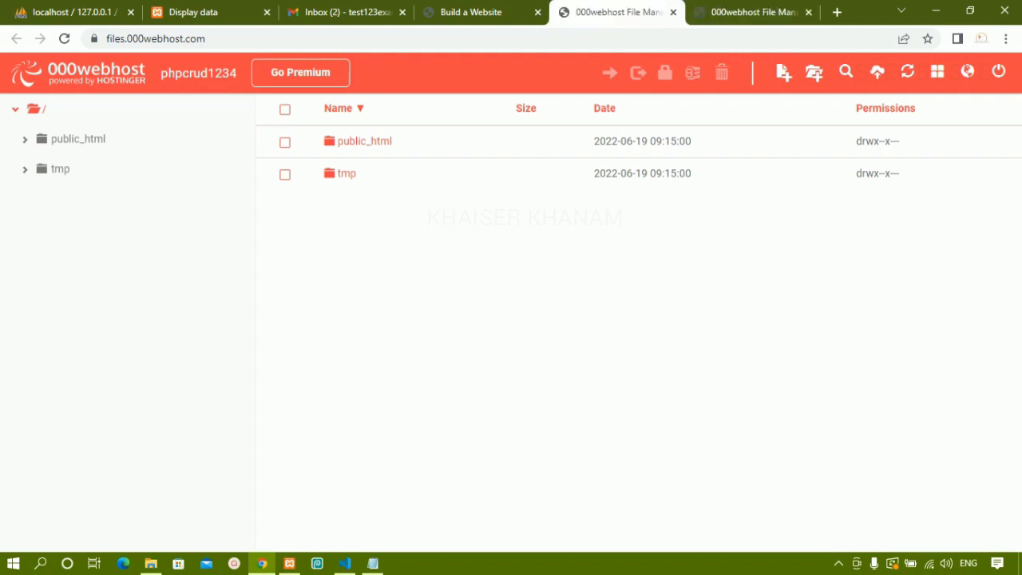
click(809, 12)
click(77, 139)
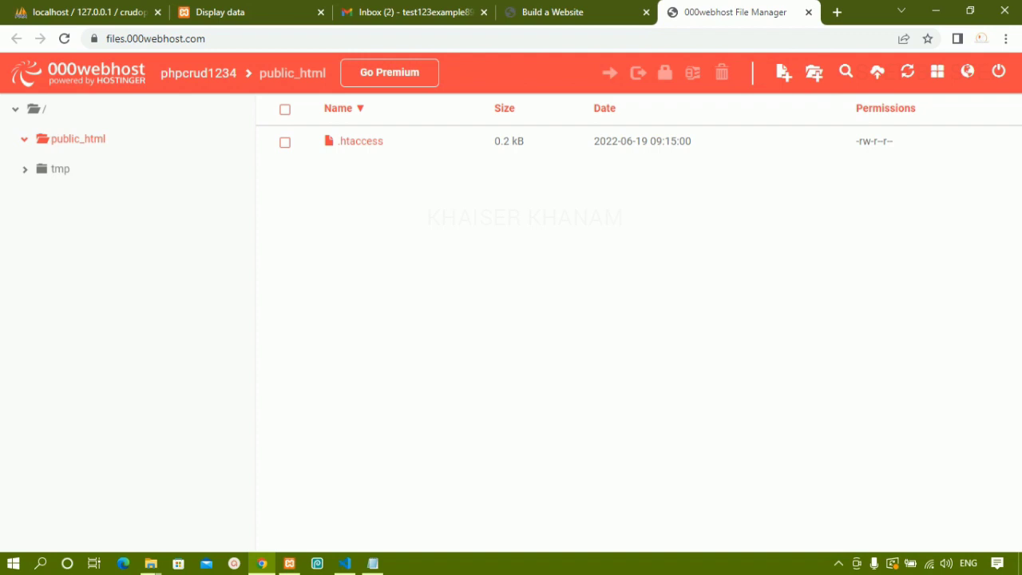
- Upload all six PHP_CRUD project items from File Explorer into public_html
click(151, 564)
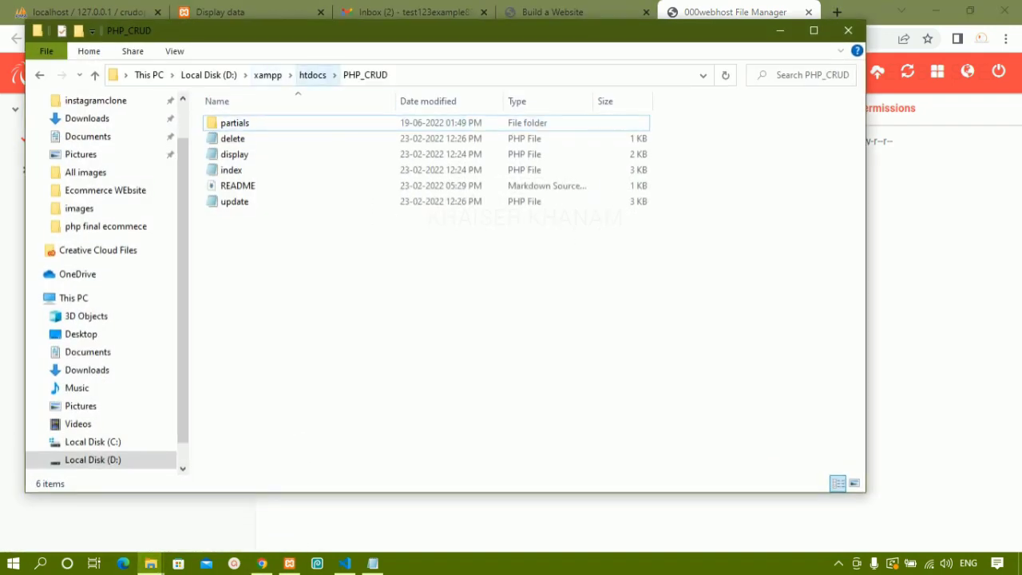
drag(303, 246, 919, 274)
scroll(508, 360, down, 3)
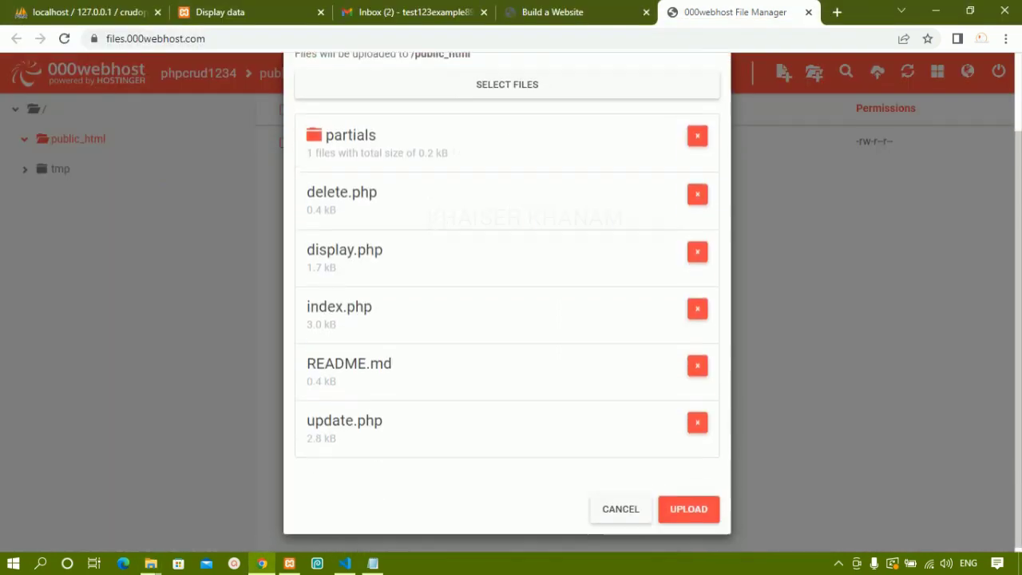
click(689, 535)
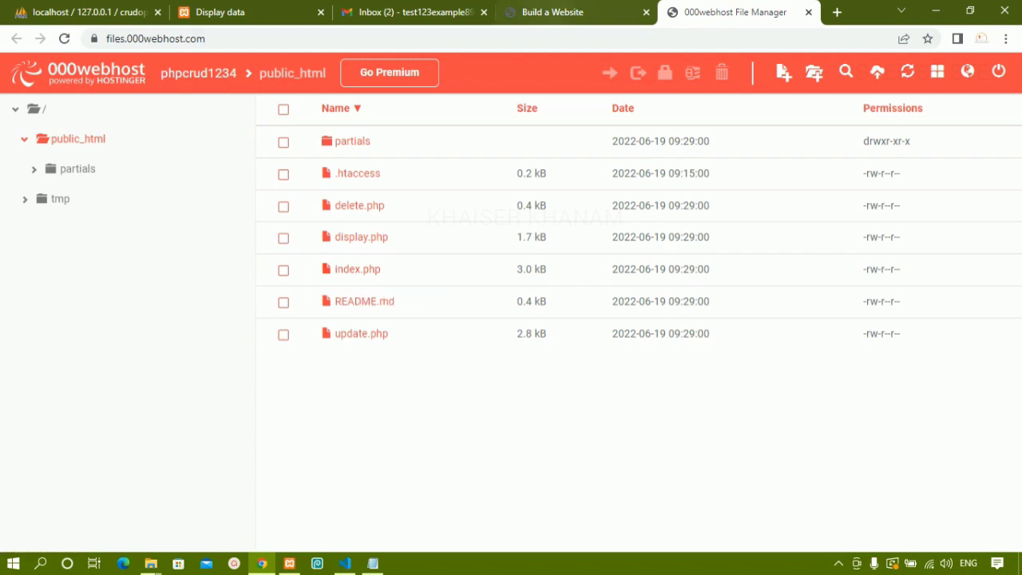
click(552, 12)
- Trim the address to in.000webhost.com and open the live phpcrud1234 site from My Sites
drag(410, 39, 232, 38)
key(BackSpace)
key(Return)
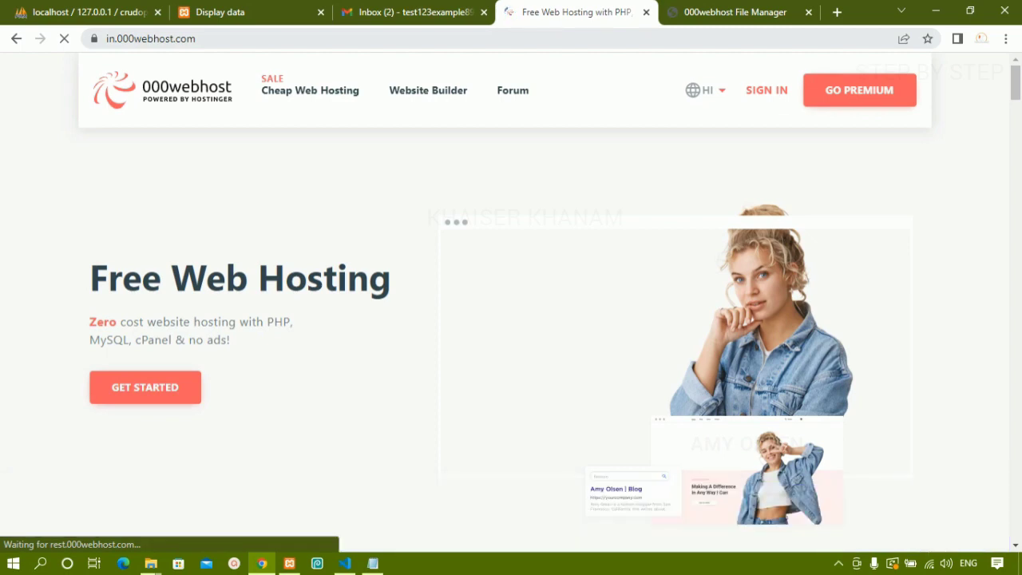
scroll(511, 320, down, 8)
scroll(512, 320, down, 3)
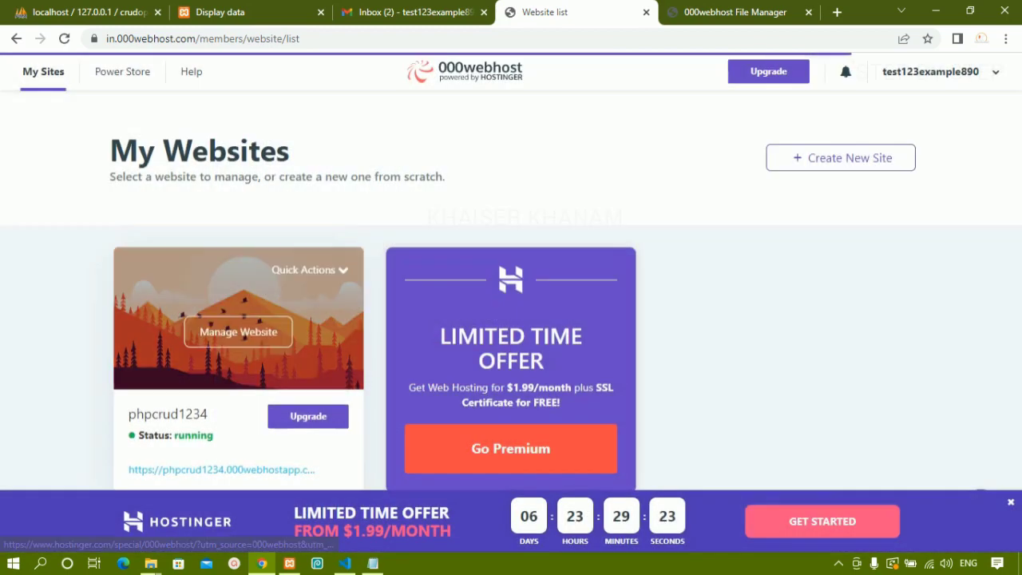
click(245, 331)
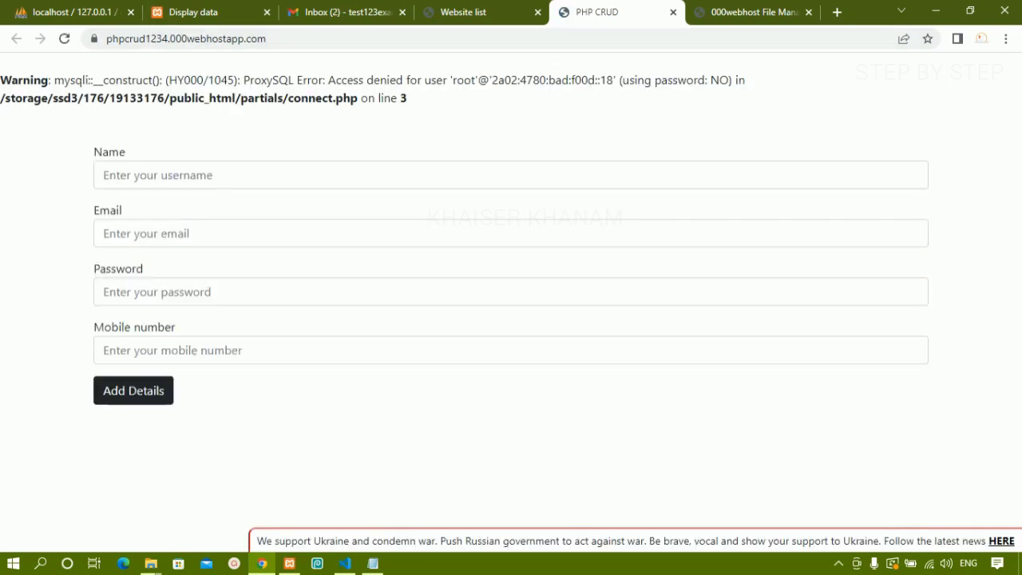
- Select the database connection warning on the live form and examine the site address
drag(407, 97, 0, 80)
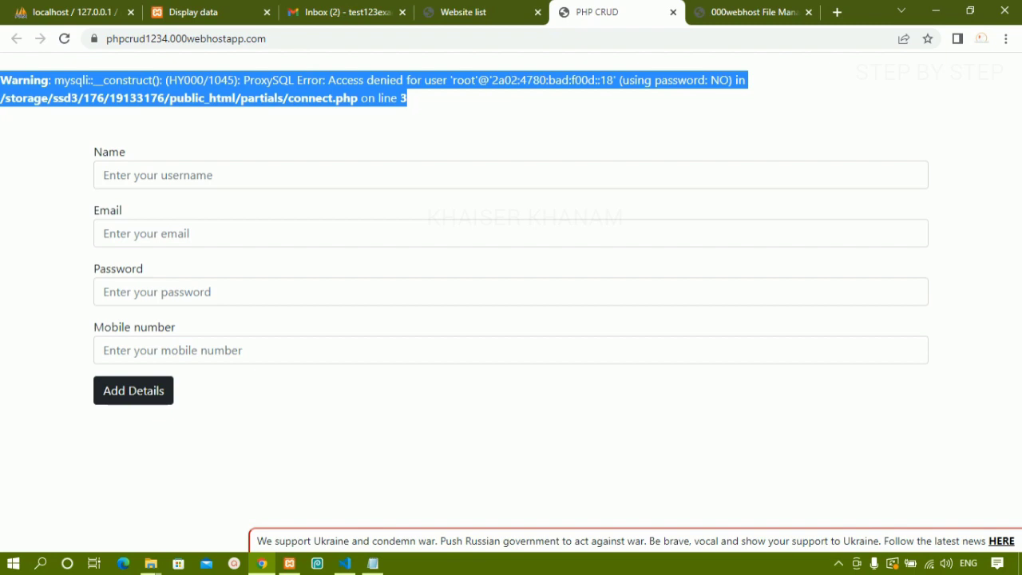
key(Tab)
key(Tab)
key(Tab)
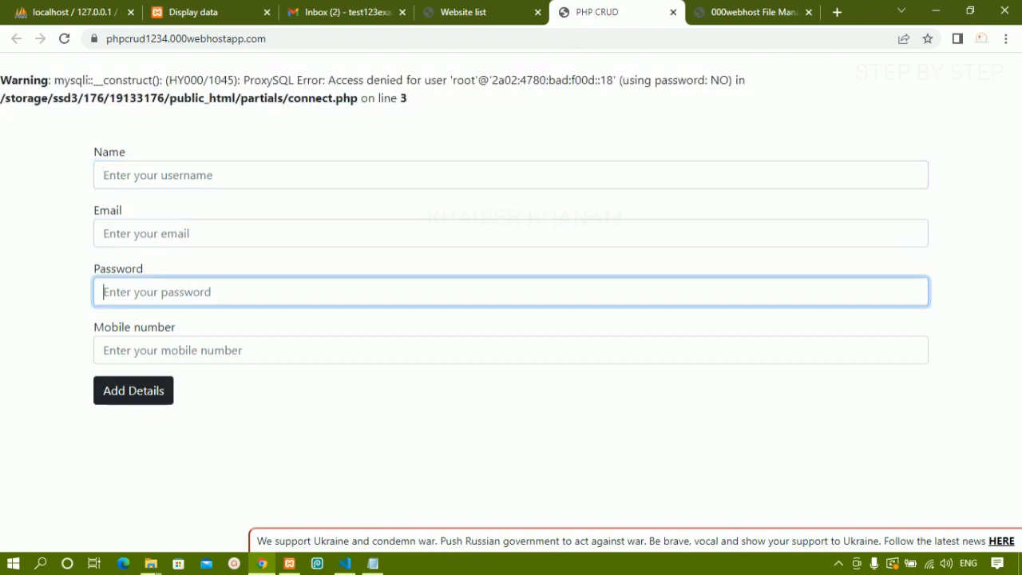
key(ctrl+l)
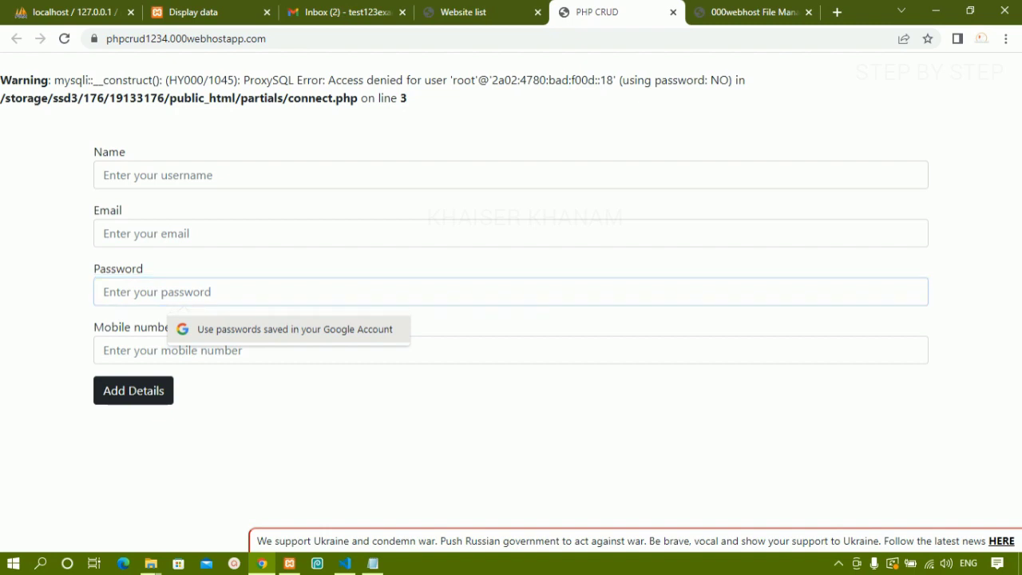
key(End)
key(ctrl+shift+Left)
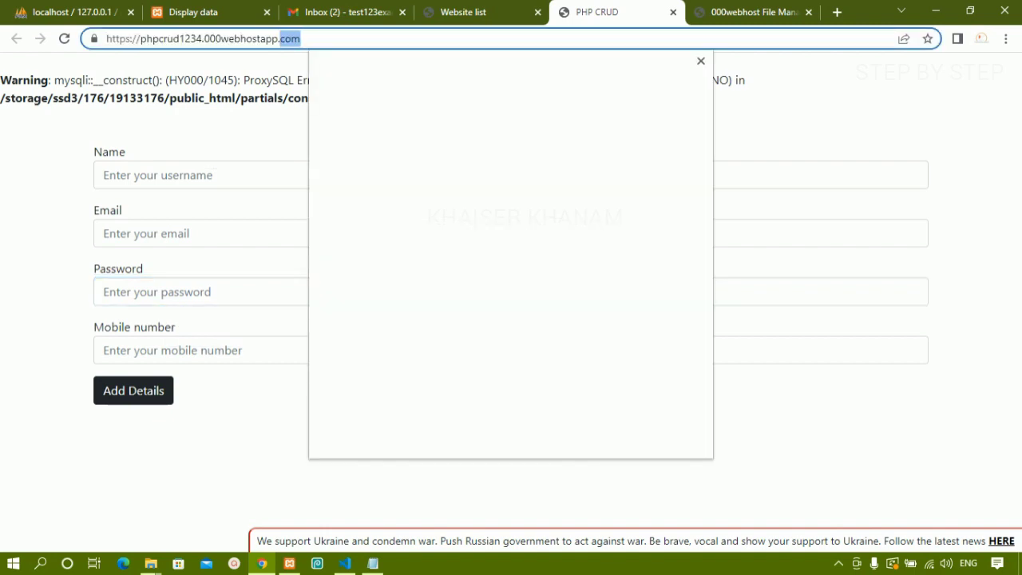
key(Home)
key(ctrl+shift+Right)
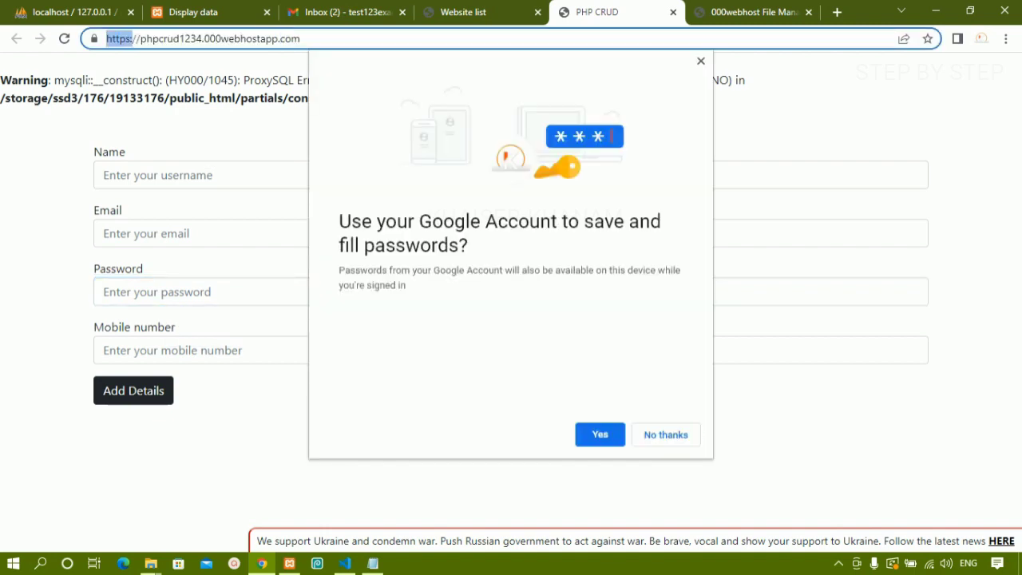
key(shift+Right)
key(shift+Right)
key(shift+Right)
key(shift+Right)
key(shift+Right)
key(shift+Right)
key(shift+Right)
key(shift+Right)
key(shift+Right)
key(shift+Right)
key(shift+Right)
key(shift+Right)
key(shift+Right)
key(shift+Right)
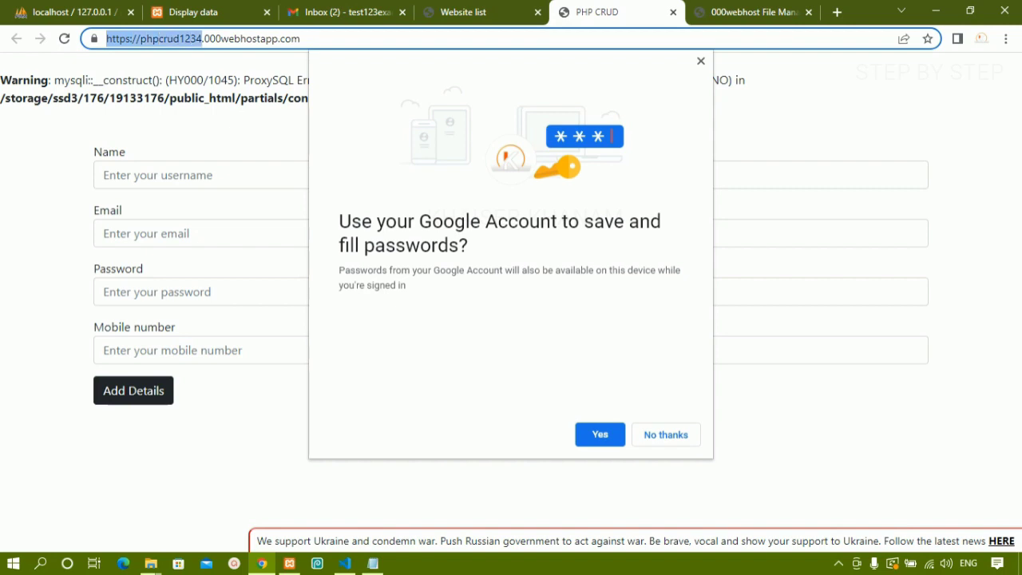
key(shift+Right)
key(shift+Right)
key(shift+Right)
key(shift+Right)
key(shift+Right)
key(shift+Right)
key(shift+Right)
key(shift+Right)
key(shift+Right)
key(shift+Right)
key(shift+Right)
key(shift+Right)
key(shift+Right)
key(shift+Right)
key(shift+Right)
key(shift+Right)
key(shift+Right)
key(shift+Right)
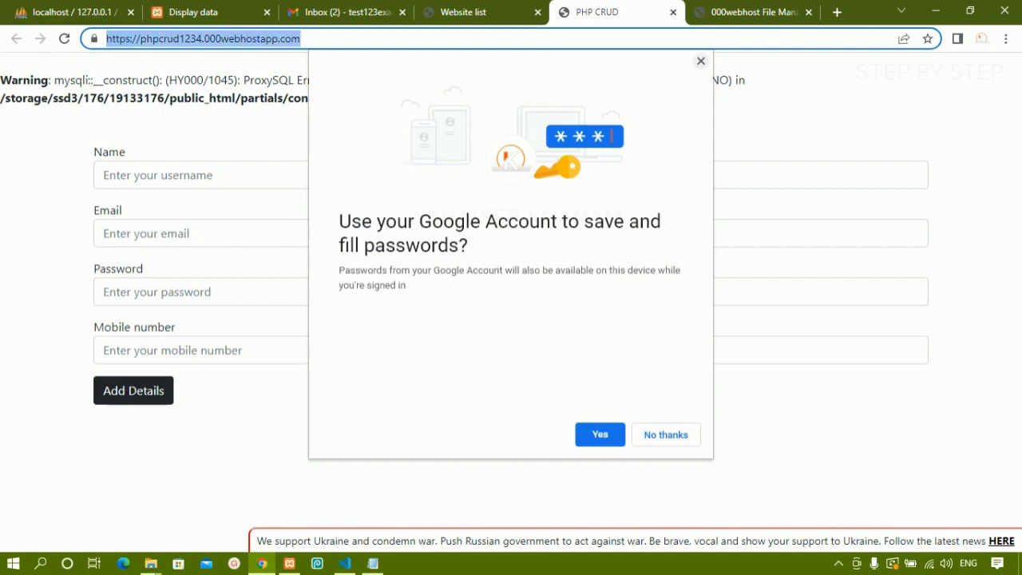
- Dismiss the Google password prompt, highlight the 000webhostapp.com host, and return to the phpcrud1234 dashboard
key(Escape)
key(ctrl+shift+Left)
key(ctrl+shift+Left)
key(ctrl+shift+Left)
key(ctrl+shift+Left)
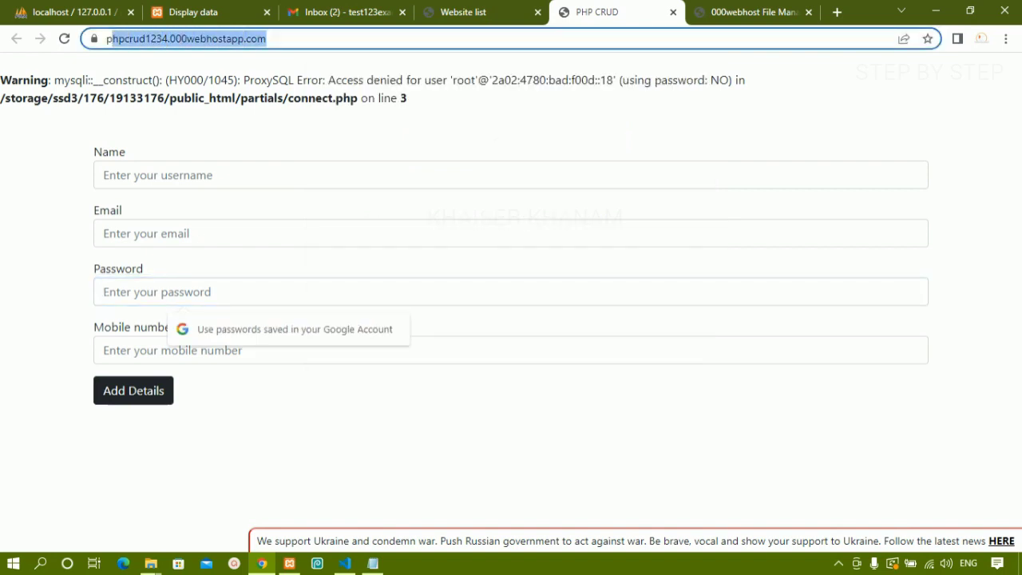
key(Left)
key(ctrl+shift+Right)
key(ctrl+shift+Right)
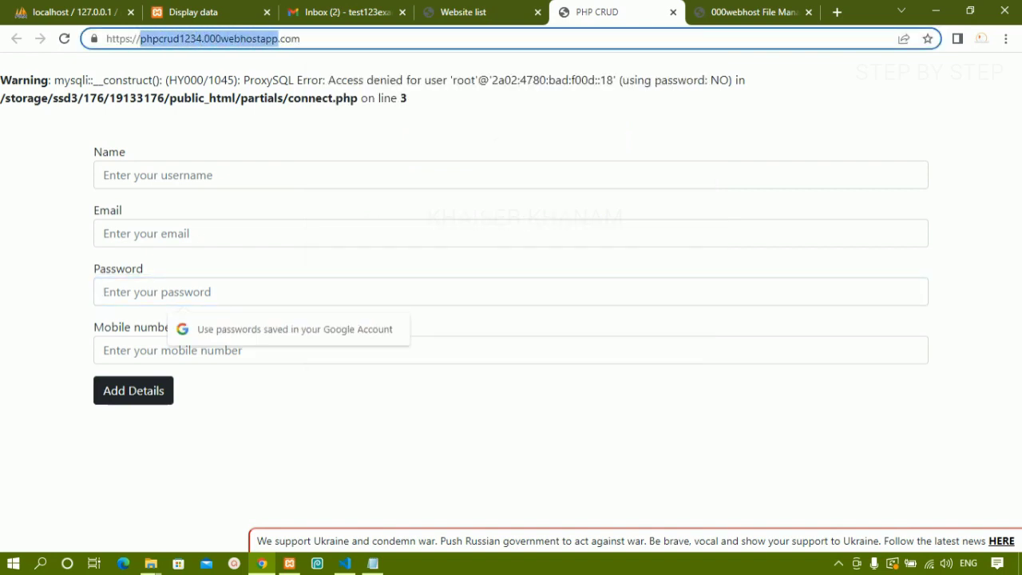
key(Left)
key(ctrl+Right)
key(shift+Right)
key(shift+Right)
key(shift+Right)
key(shift+Right)
key(shift+Right)
key(shift+Right)
key(shift+Right)
key(shift+Right)
key(shift+Right)
key(shift+Right)
key(shift+Right)
key(shift+Right)
key(shift+Right)
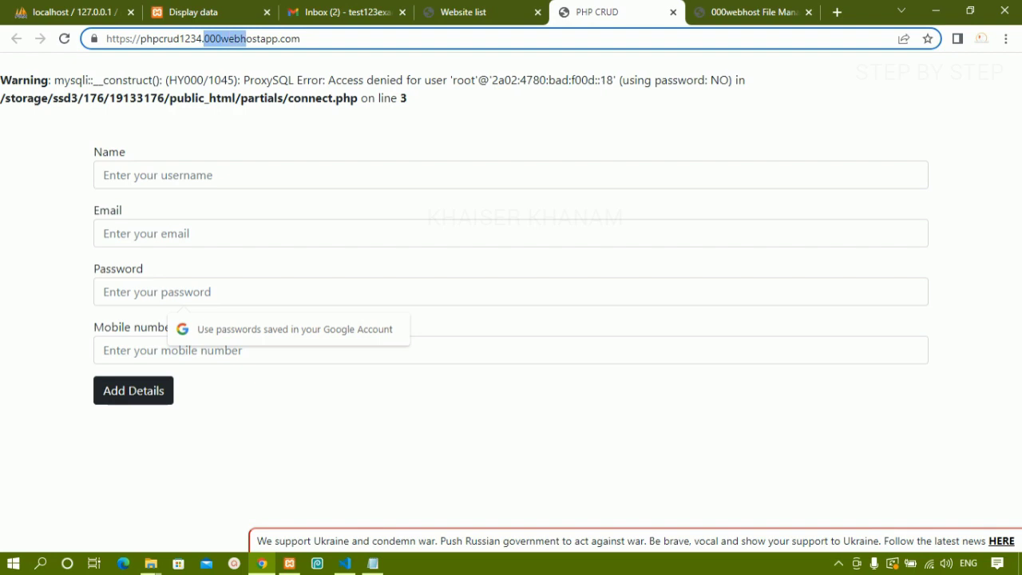
key(shift+Right)
key(shift+Right)
key(shift+Right)
key(shift+Right)
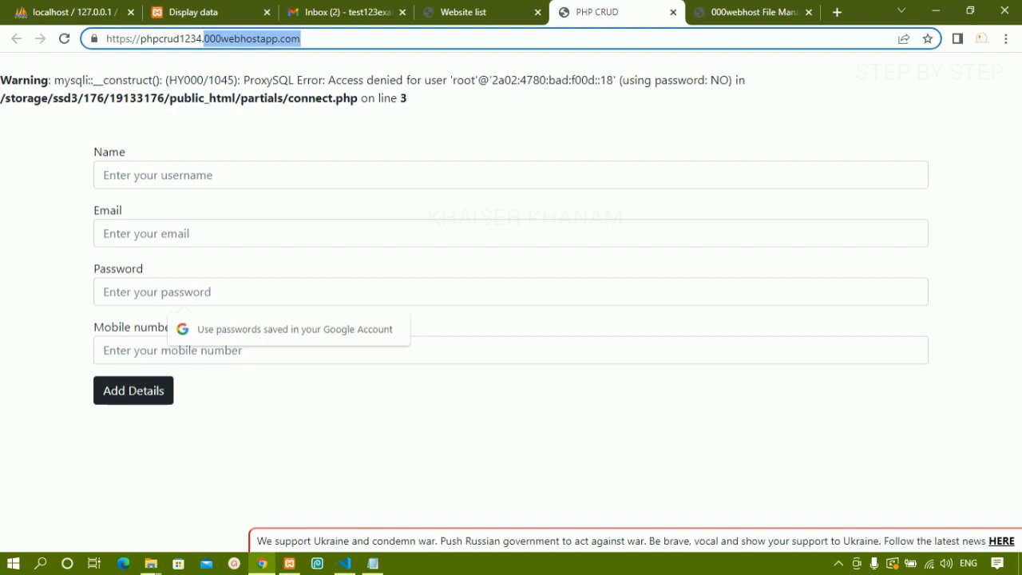
key(ctrl+shift+Tab)
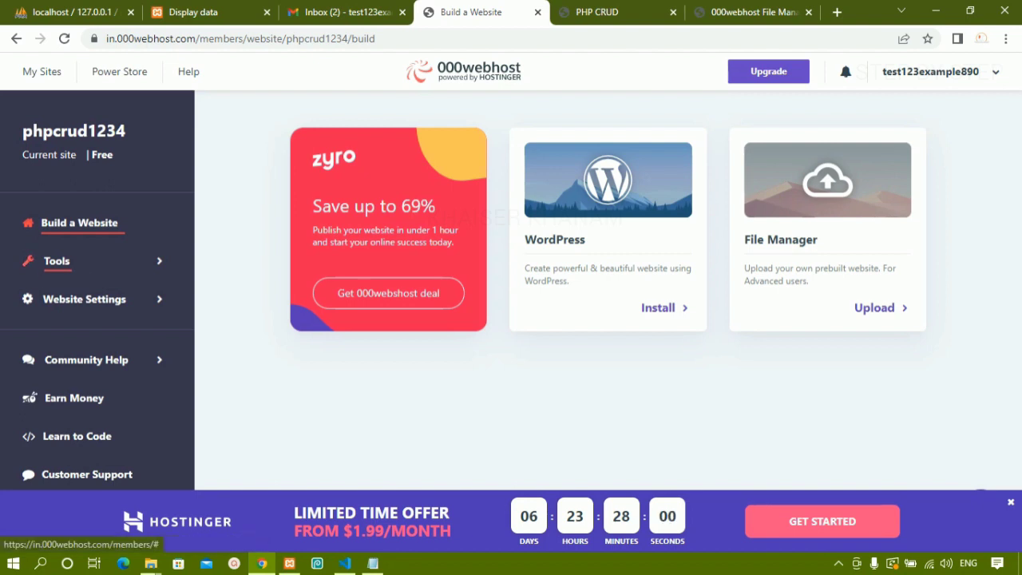
- In Tools > Database Manager, start a new database named crudoperation and enter its username
click(57, 261)
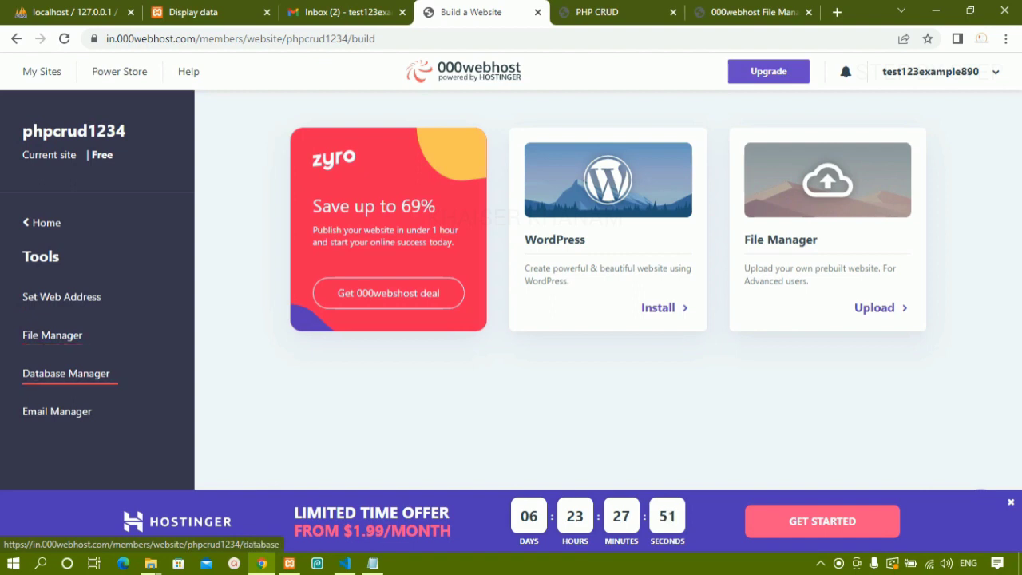
click(65, 373)
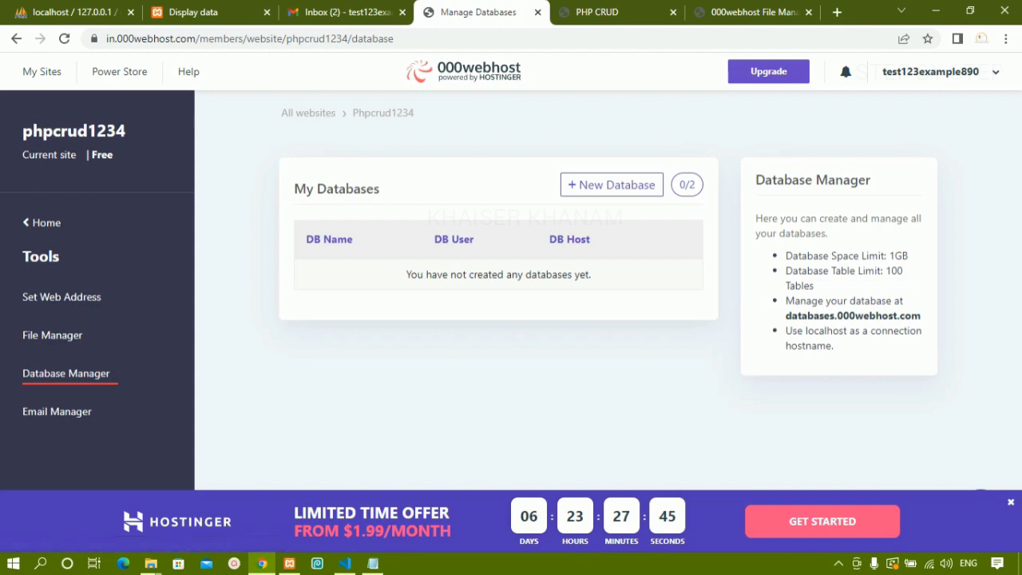
click(612, 185)
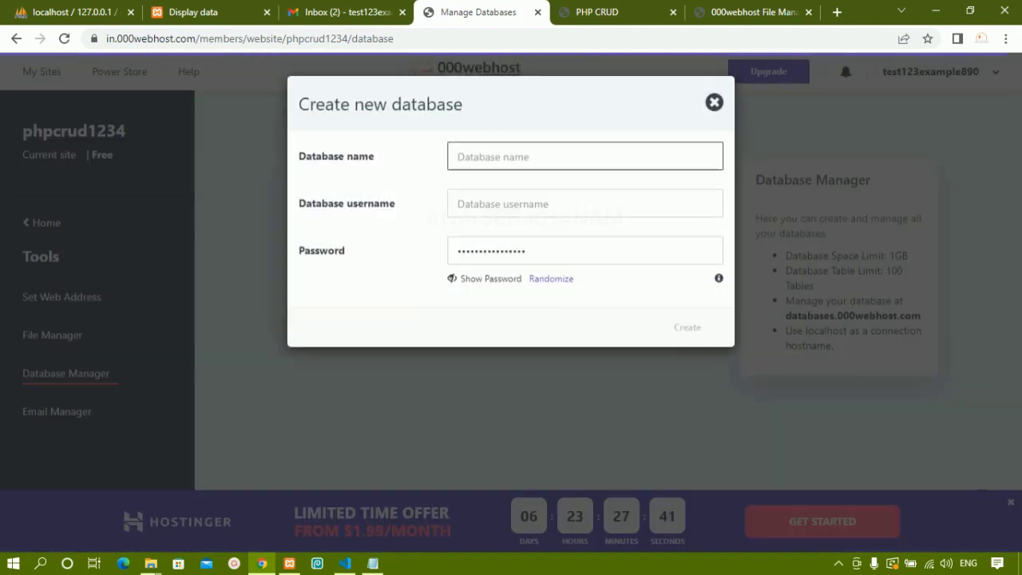
text(crudoperation)
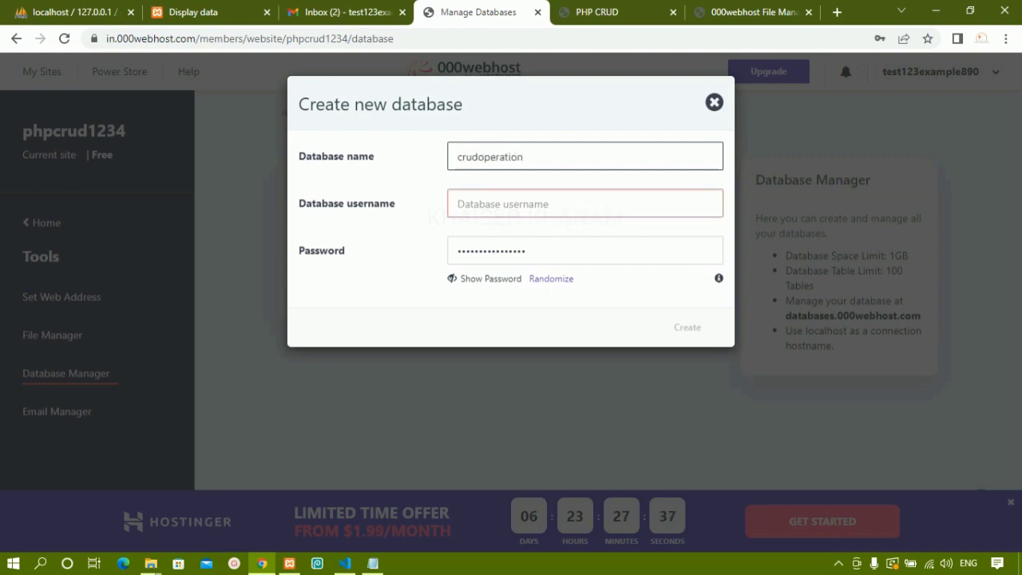
click(585, 204)
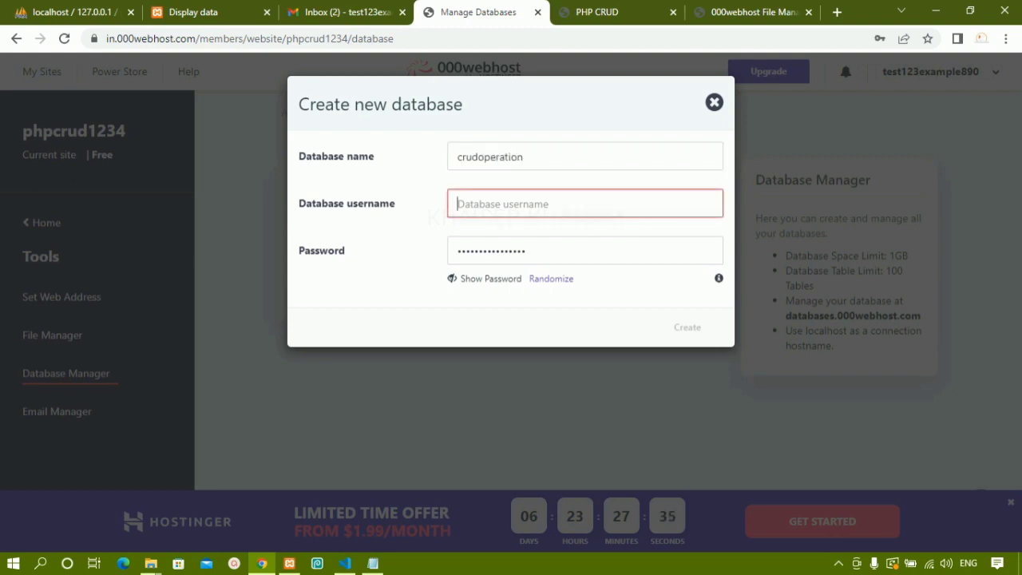
text(khanam123)
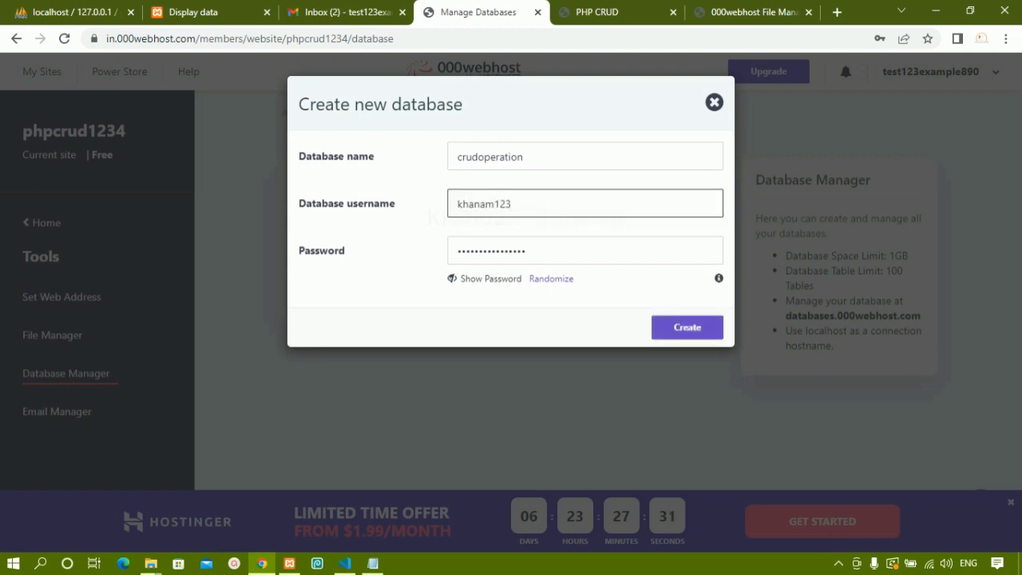
- Reveal the generated database password, copy it, and paste it into Notepad
key(Tab)
key(ctrl+a)
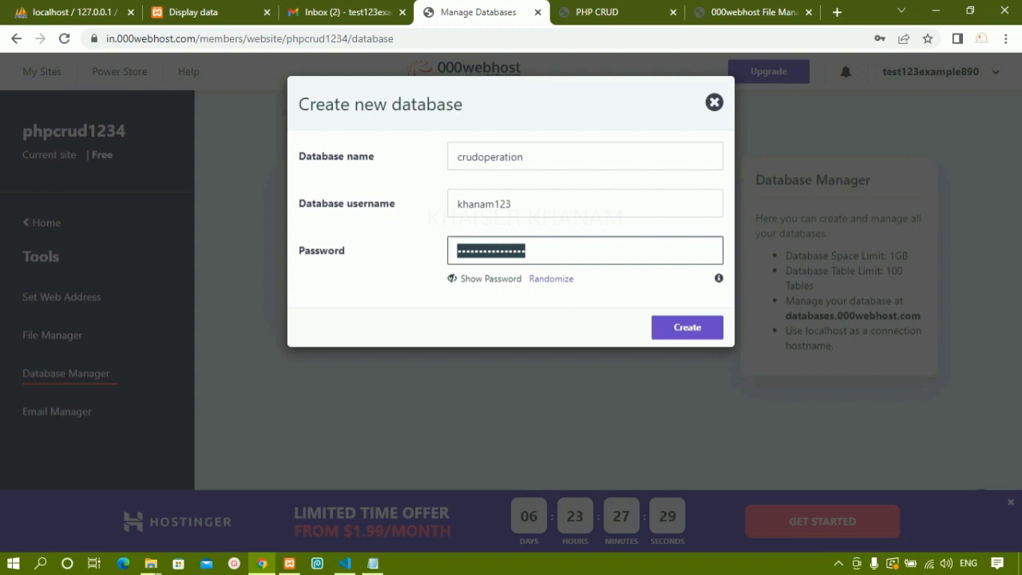
click(489, 278)
drag(551, 251, 457, 251)
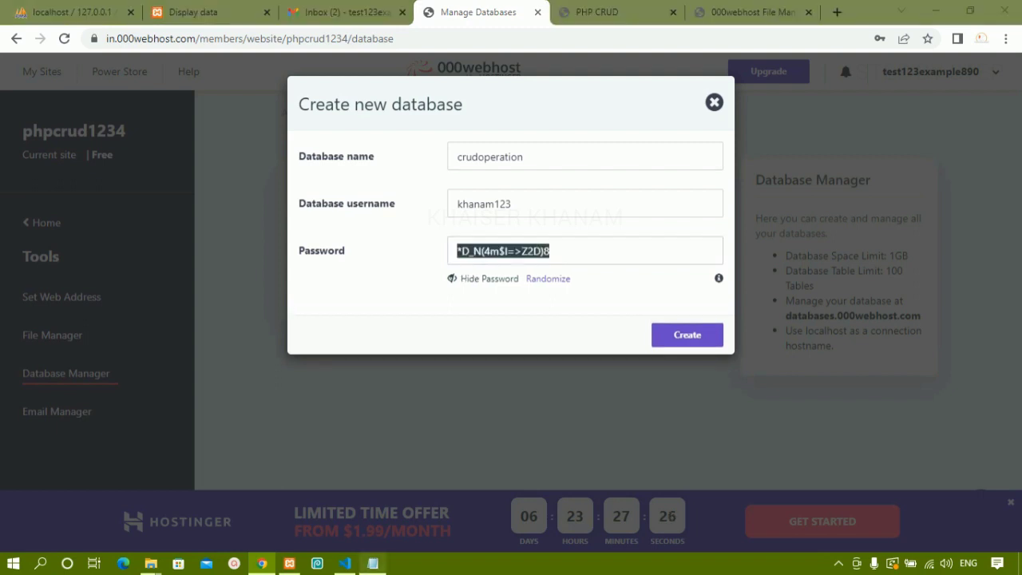
click(373, 563)
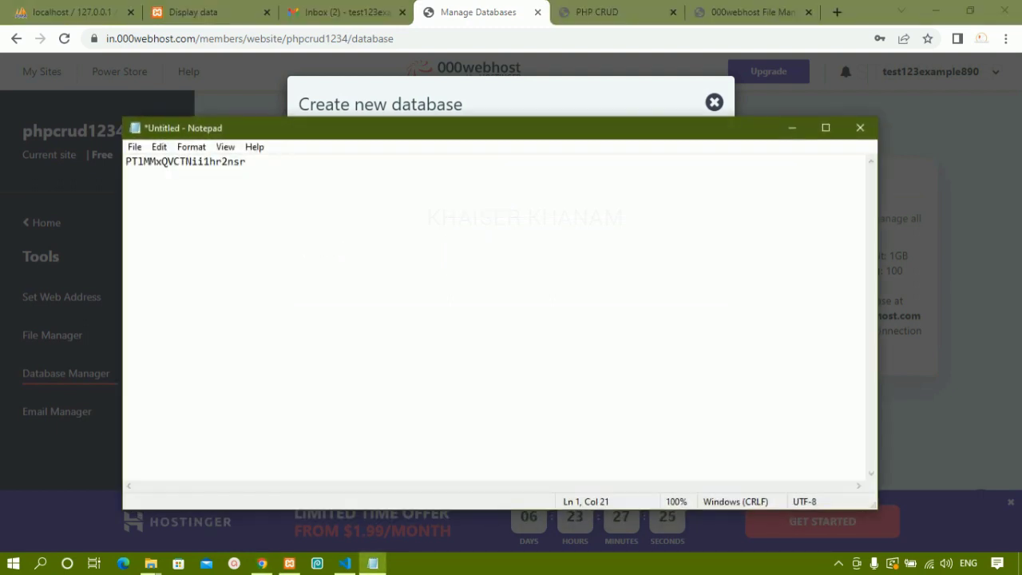
key(Return)
key(Return)
key(ctrl+v)
- Check the saved password in Notepad and submit the crudoperation database form
click(245, 161)
drag(245, 161, 126, 161)
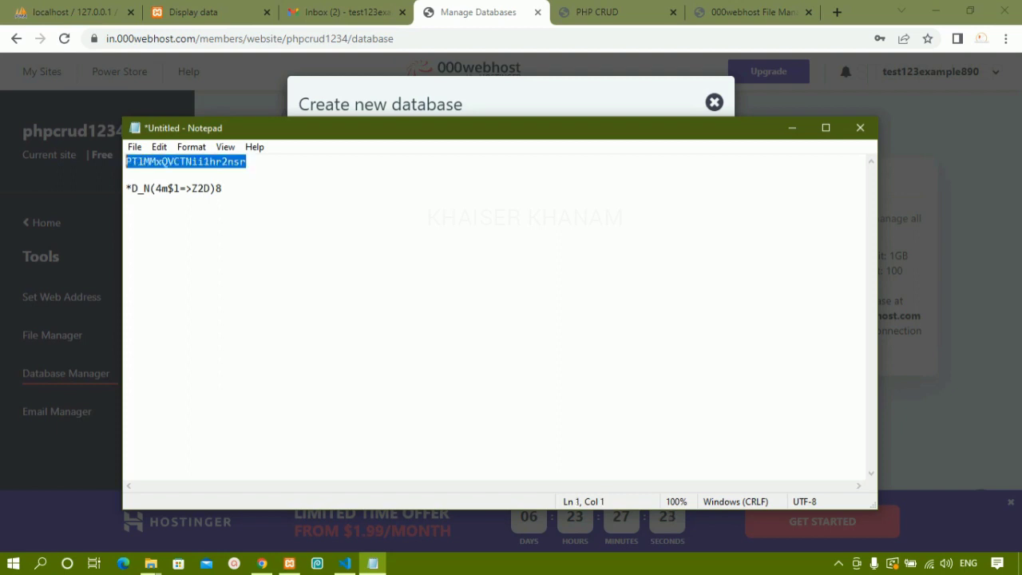
drag(222, 189, 126, 188)
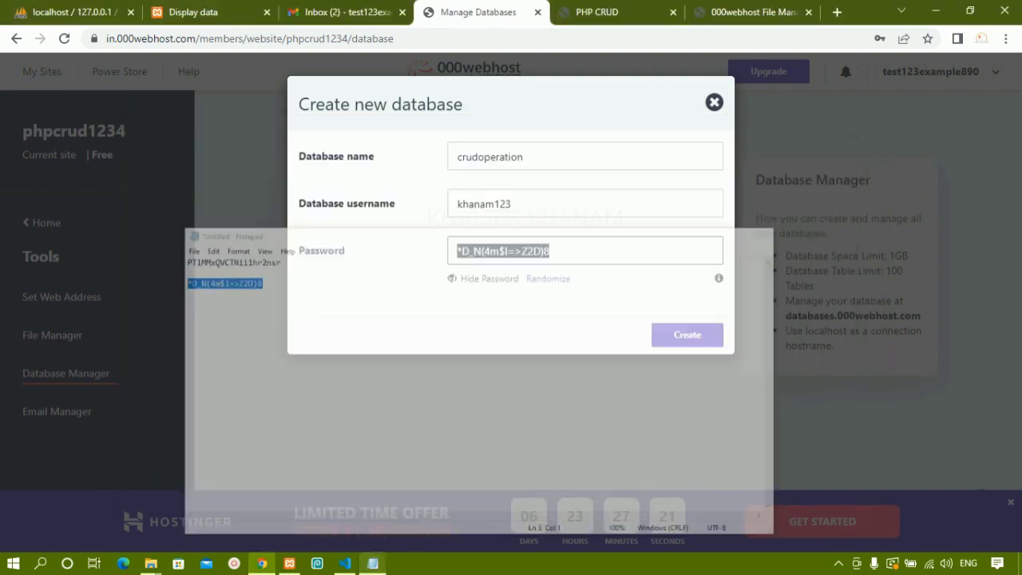
click(792, 128)
key(Return)
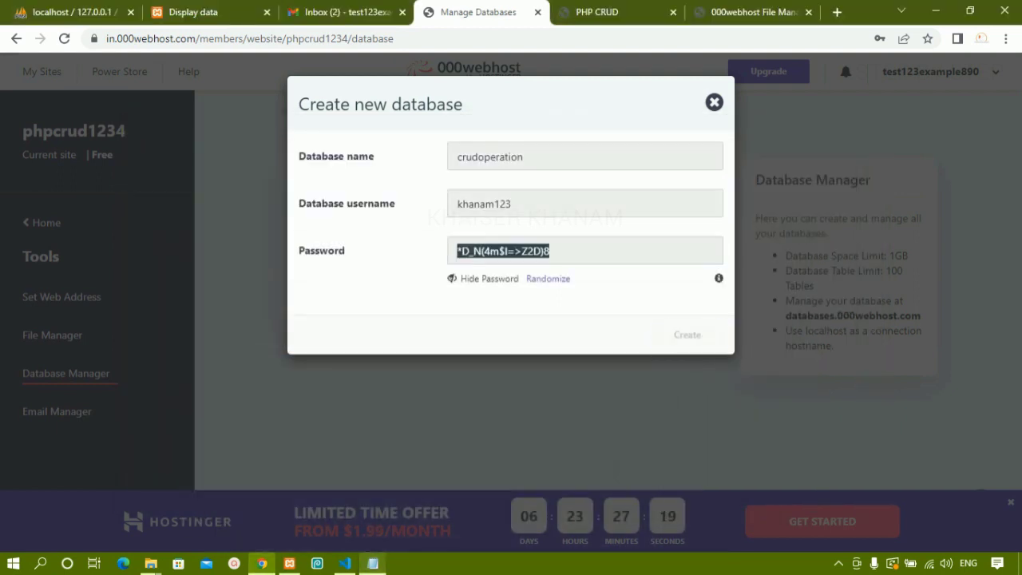
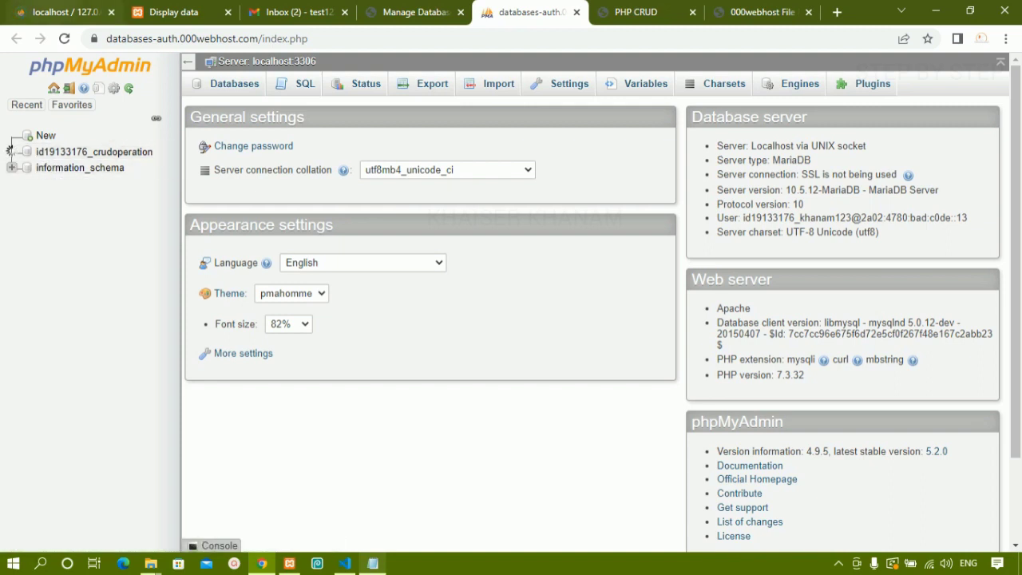
- Switch to the local phpMyAdmin browser tab
key(ctrl+1)
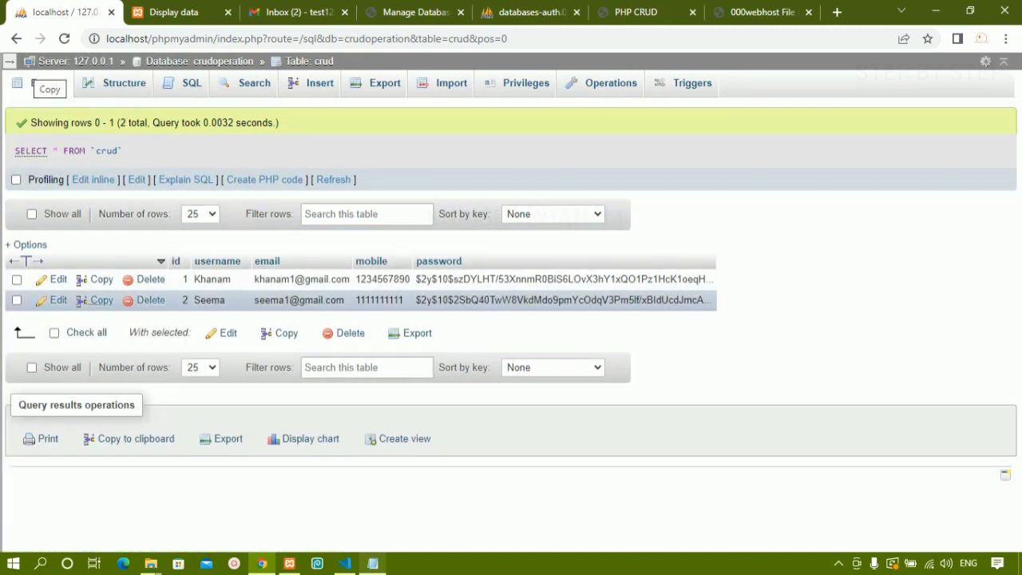
- Export the local crudoperation database's crud table as SQL, then return to the hosted phpMyAdmin
click(65, 164)
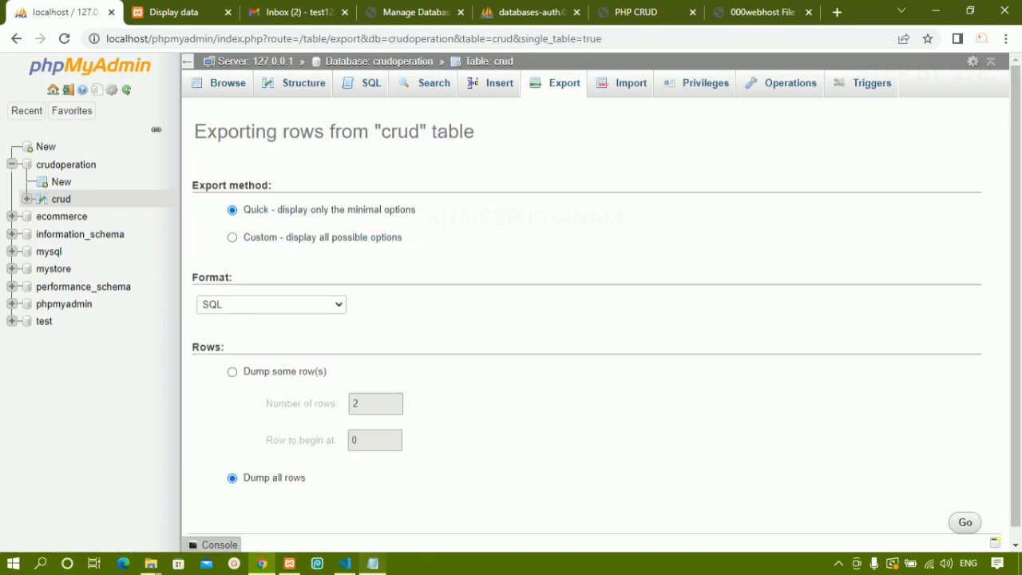
scroll(599, 308, down, 1)
click(965, 508)
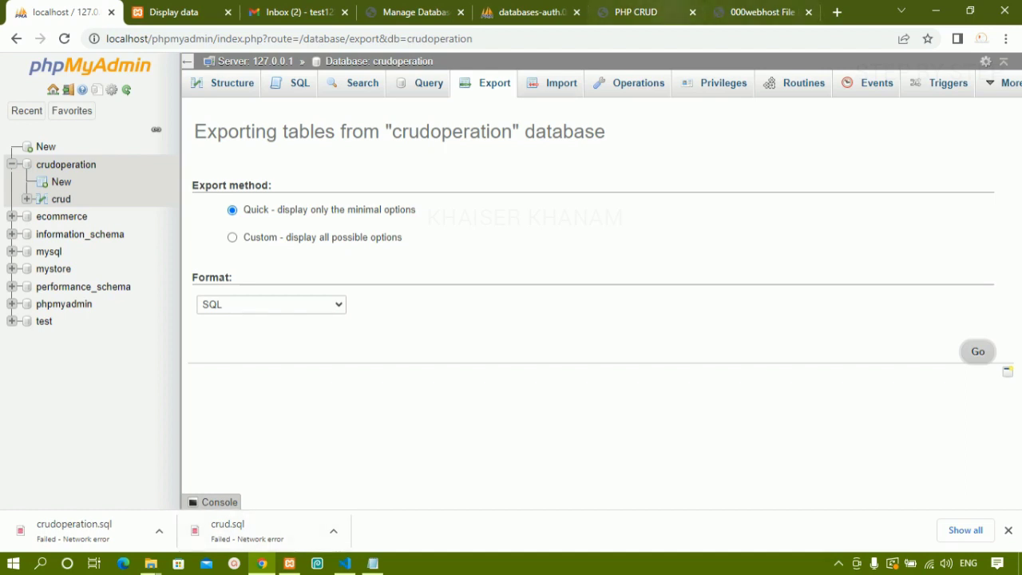
click(639, 12)
click(531, 12)
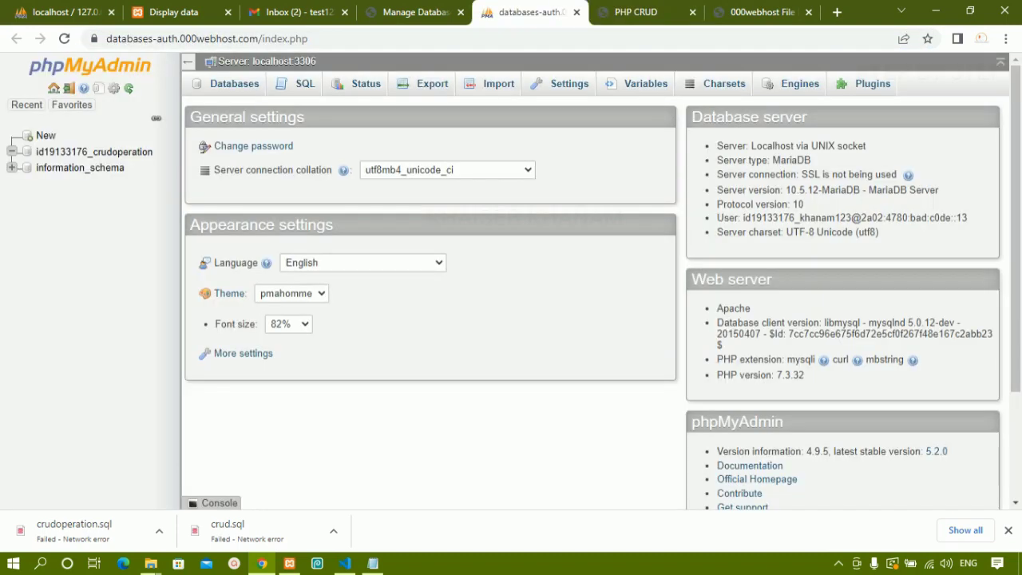
- Cancel the SQL import with no file chosen and open the hosted id19133176_crudoperation database
click(495, 83)
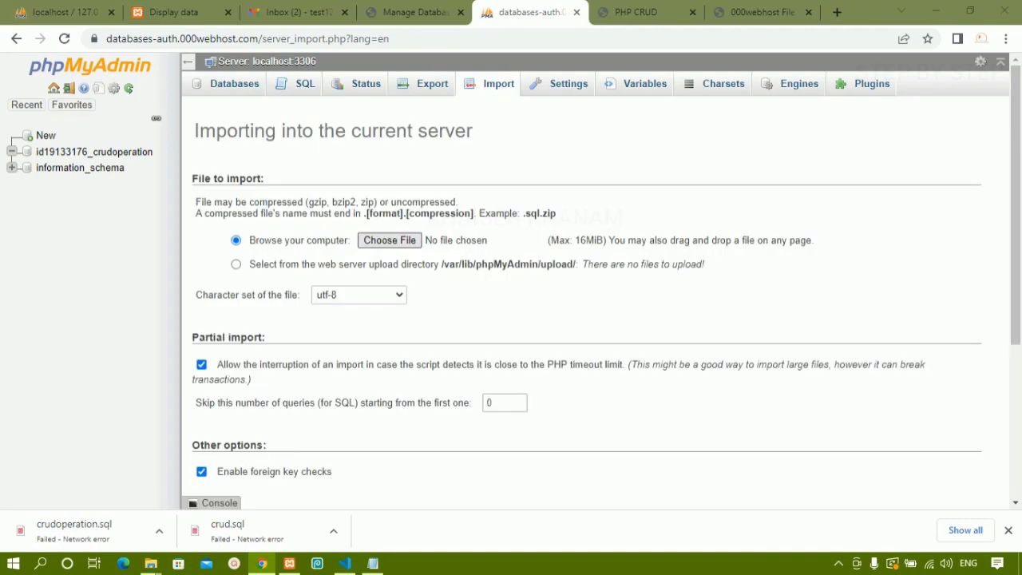
click(390, 239)
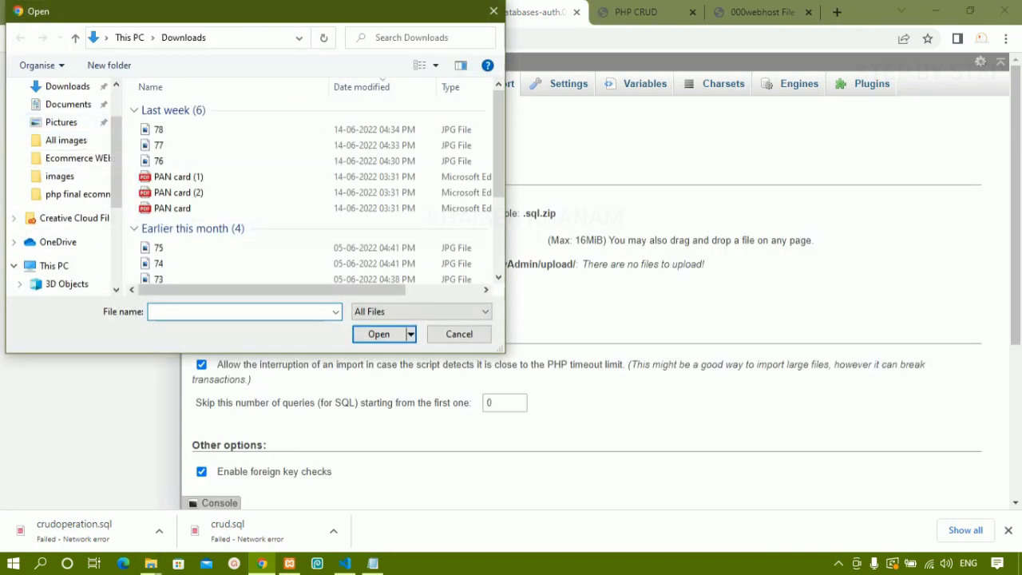
click(459, 334)
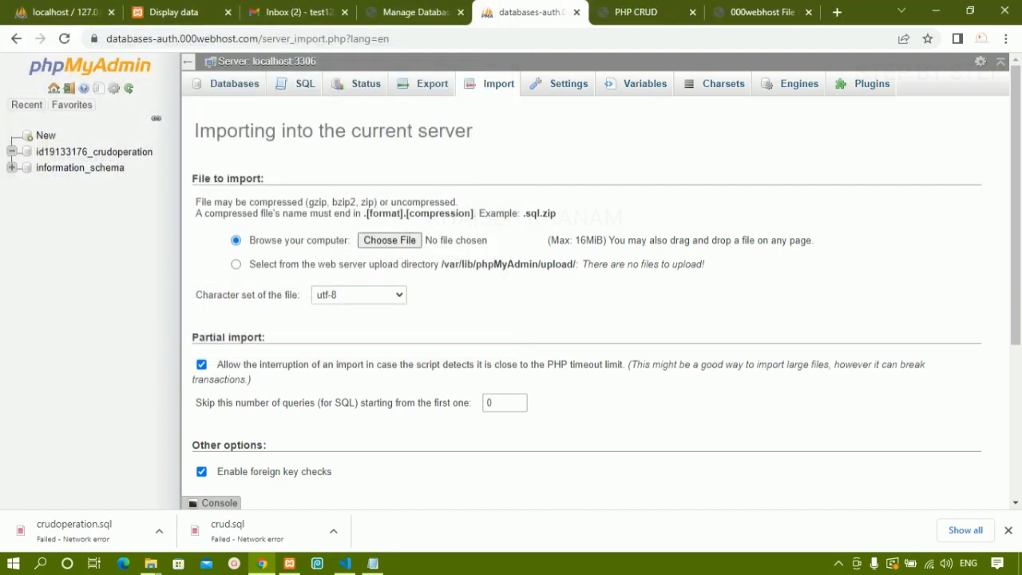
scroll(587, 288, down, 3)
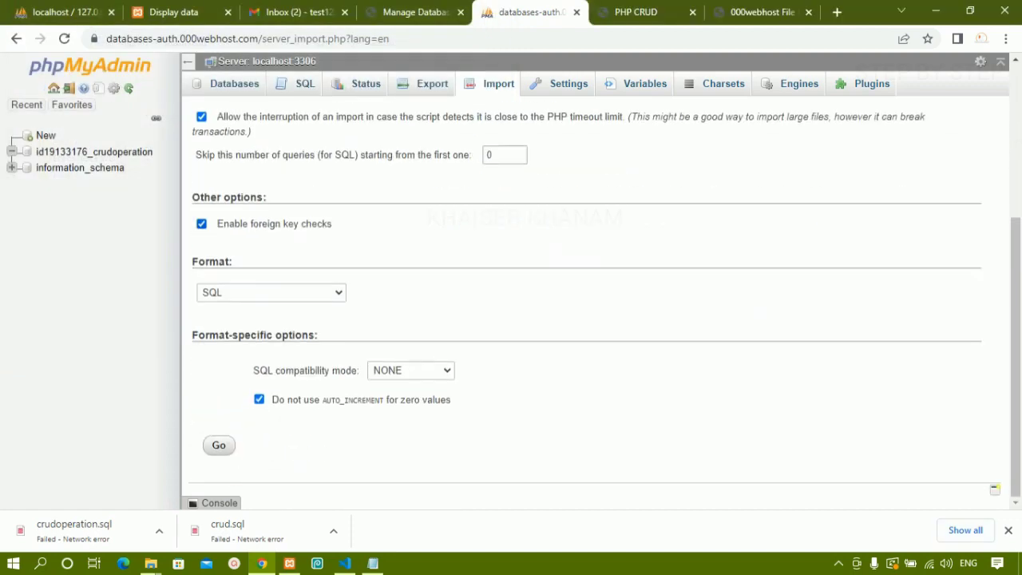
scroll(587, 304, up, 3)
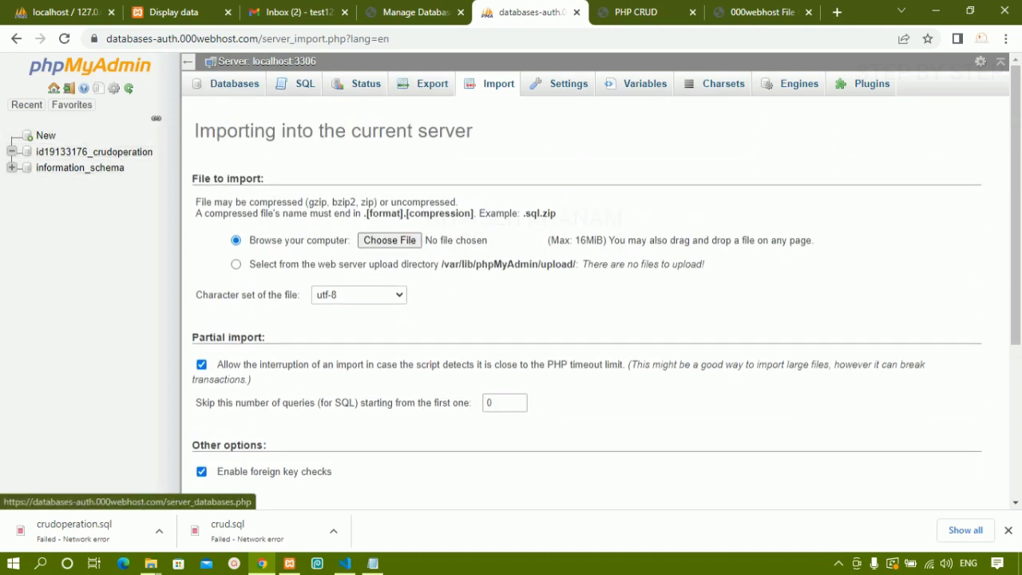
click(95, 152)
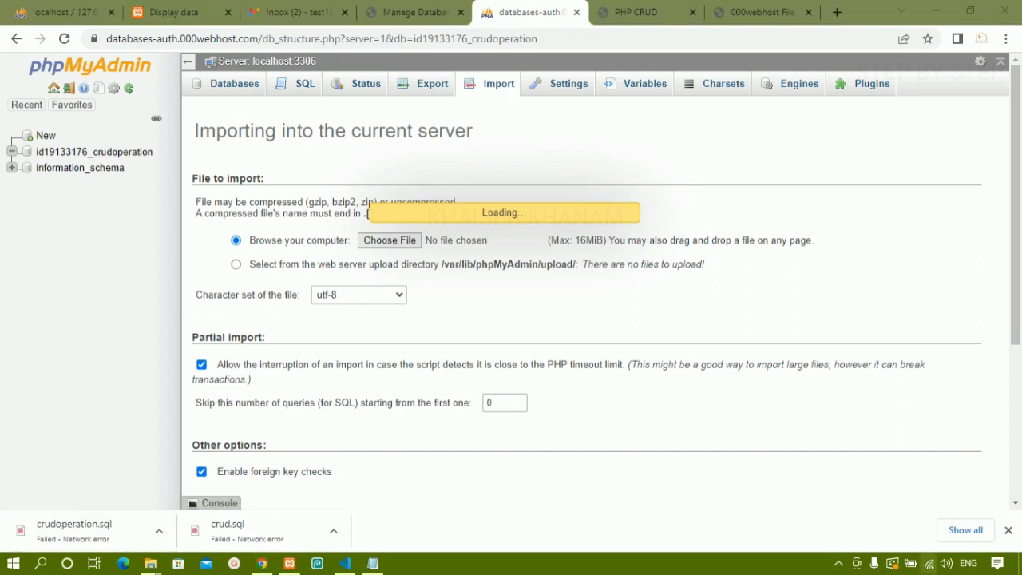
click(928, 563)
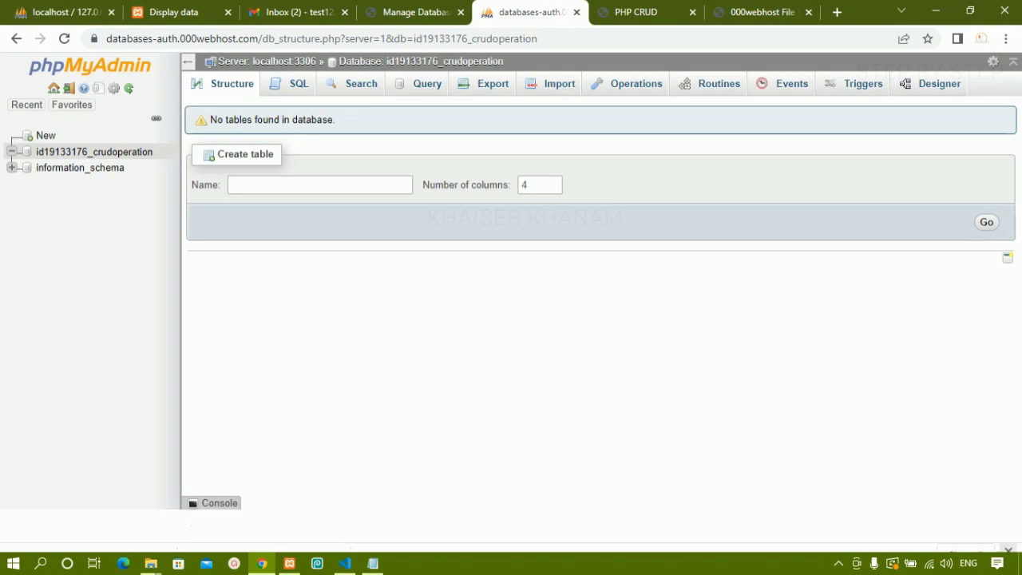
- Create a new table named crud with 5 columns in the hosted database
click(1009, 530)
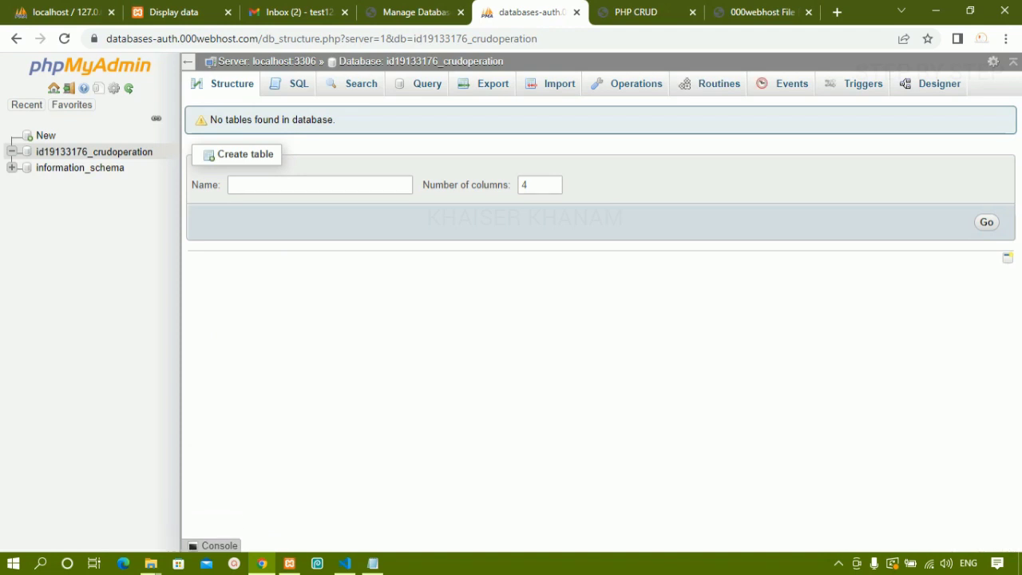
click(319, 184)
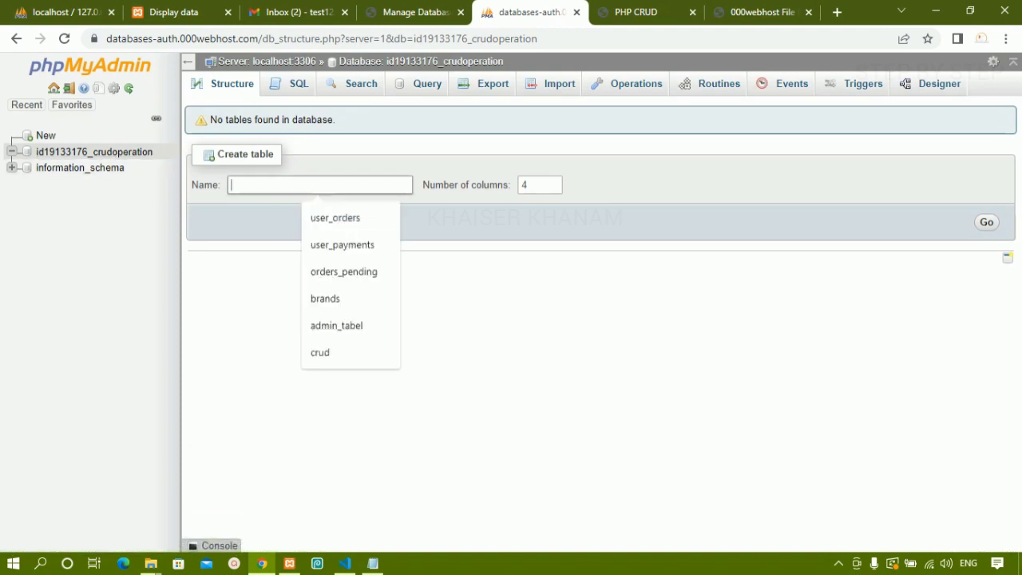
click(320, 352)
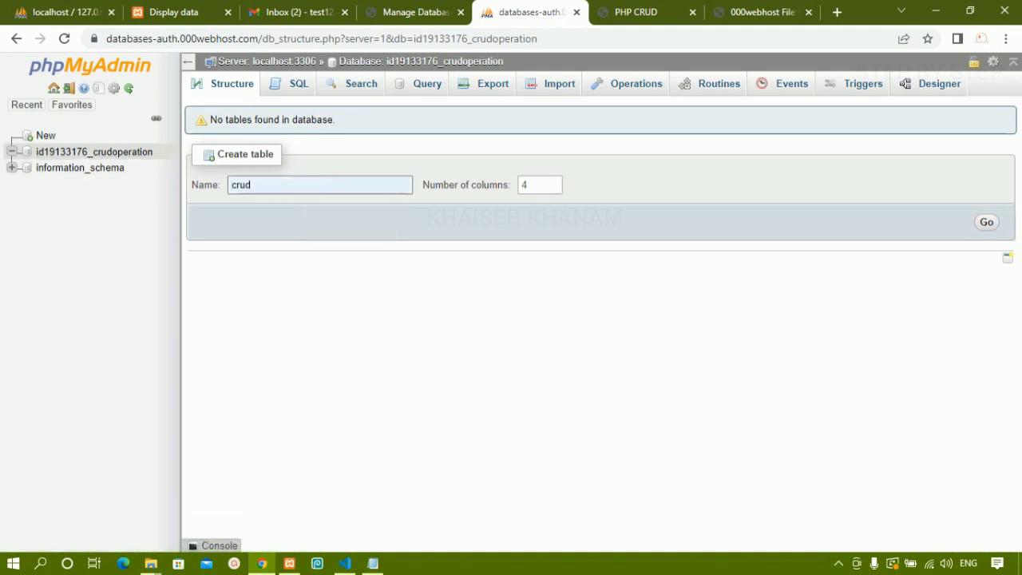
key(Tab)
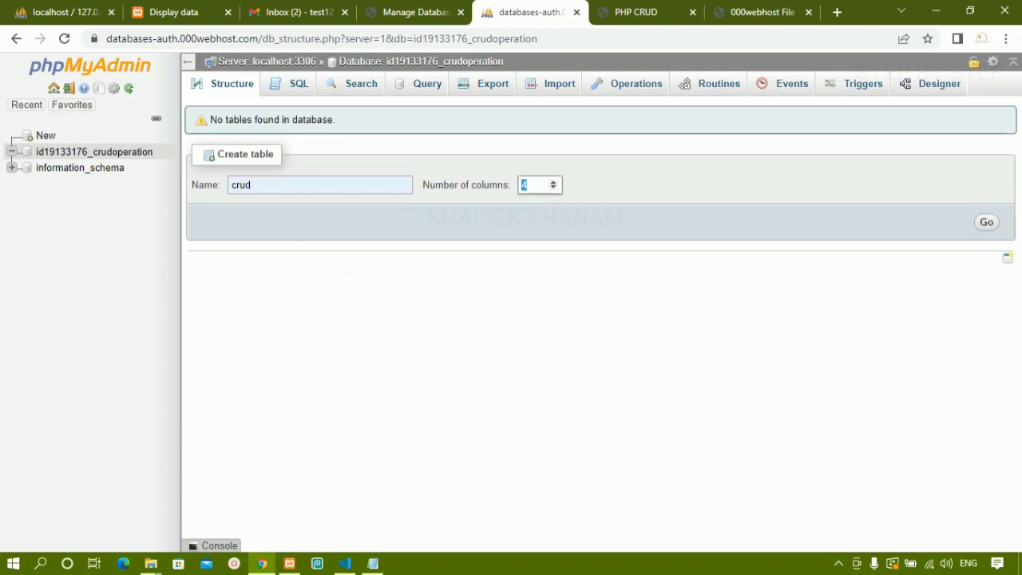
text(5)
key(Return)
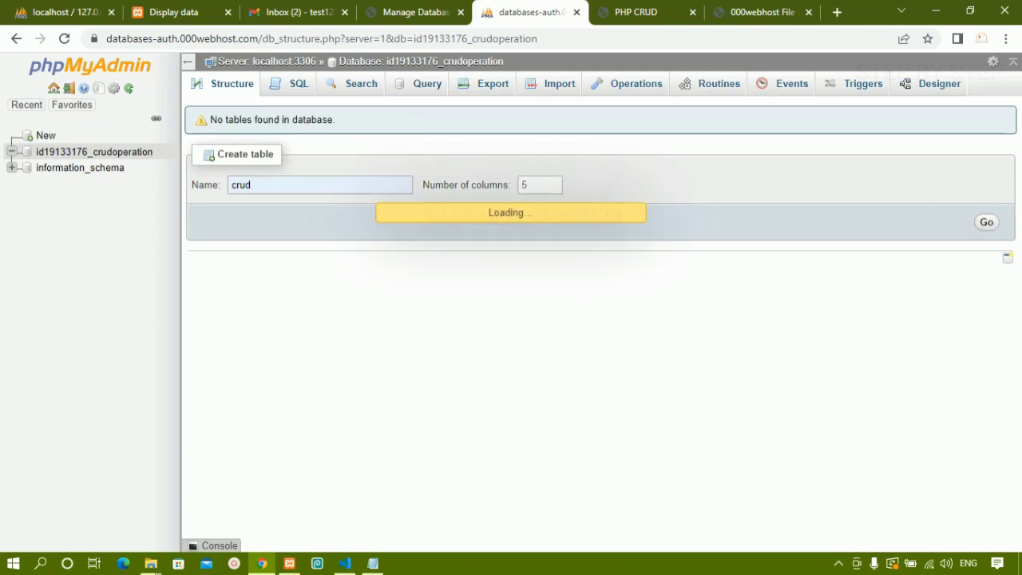
click(253, 184)
key(shift+Left)
key(shift+Left)
key(shift+Left)
key(shift+Left)
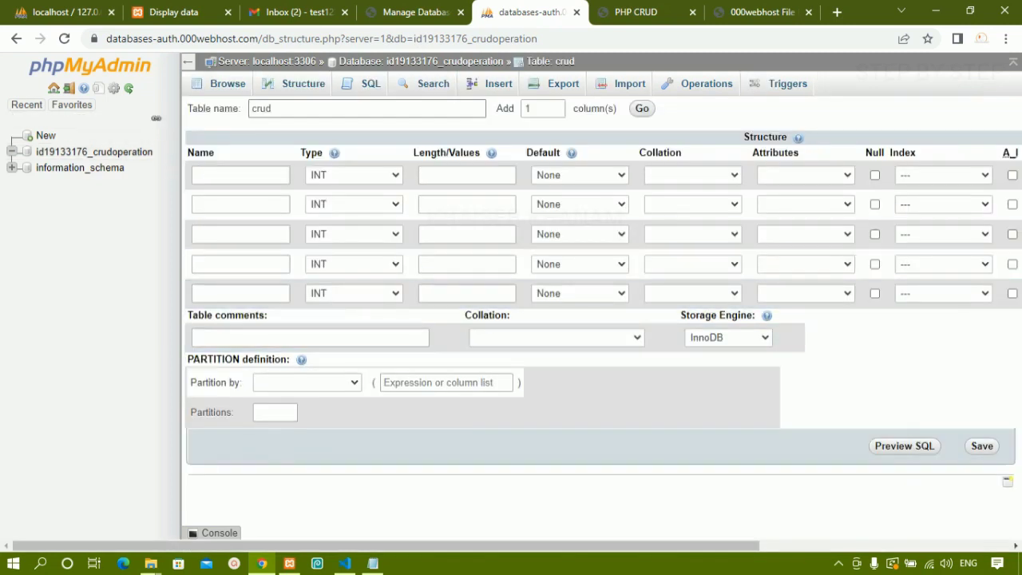
click(63, 12)
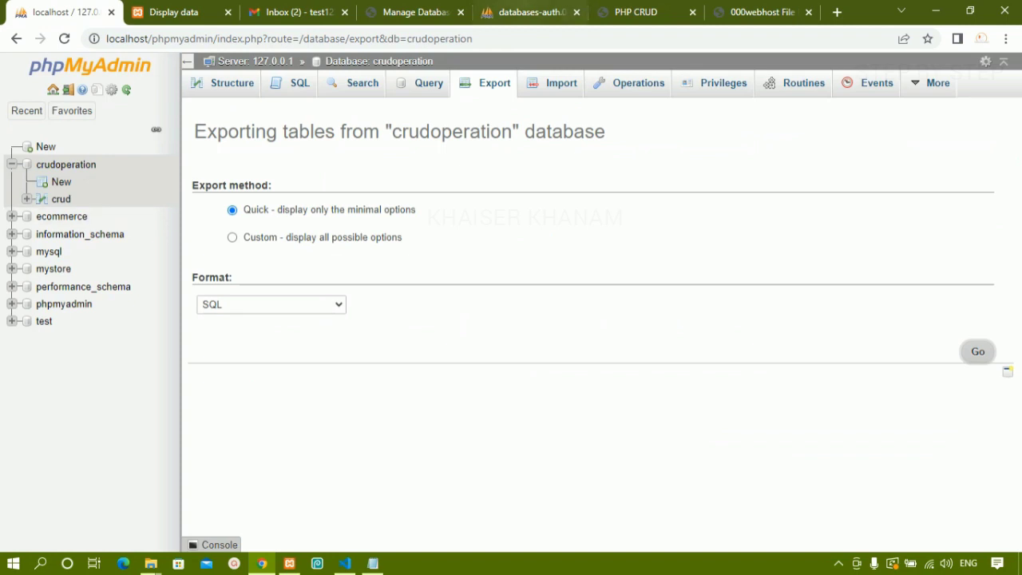
key(ctrl+5)
- Name the five columns userid, username, email, mobile and password
click(240, 175)
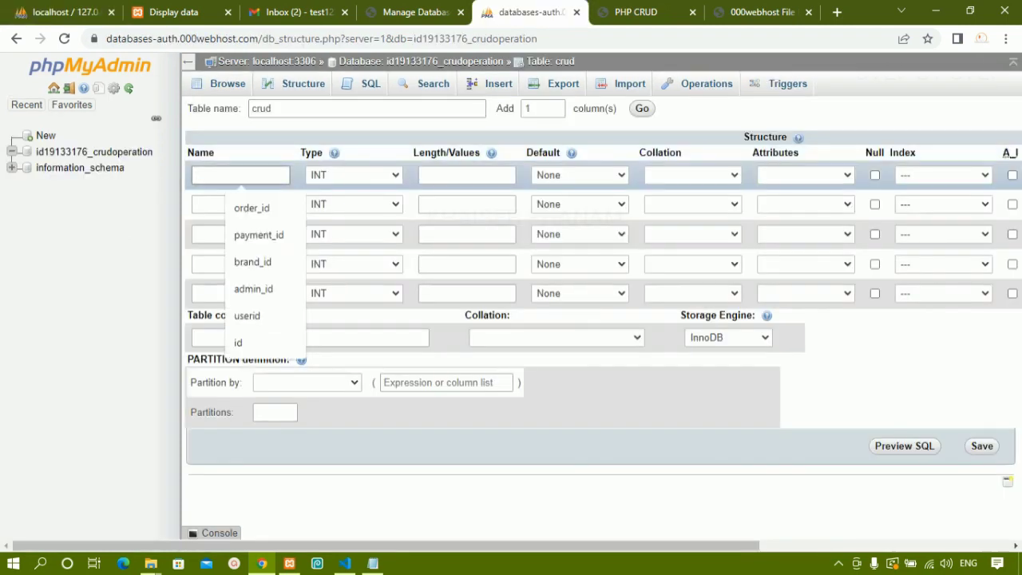
key(Down)
key(Down)
key(Down)
key(Down)
key(Down)
key(Return)
key(Tab)
key(Down)
key(Down)
key(Down)
key(Down)
key(Down)
key(Return)
key(Tab)
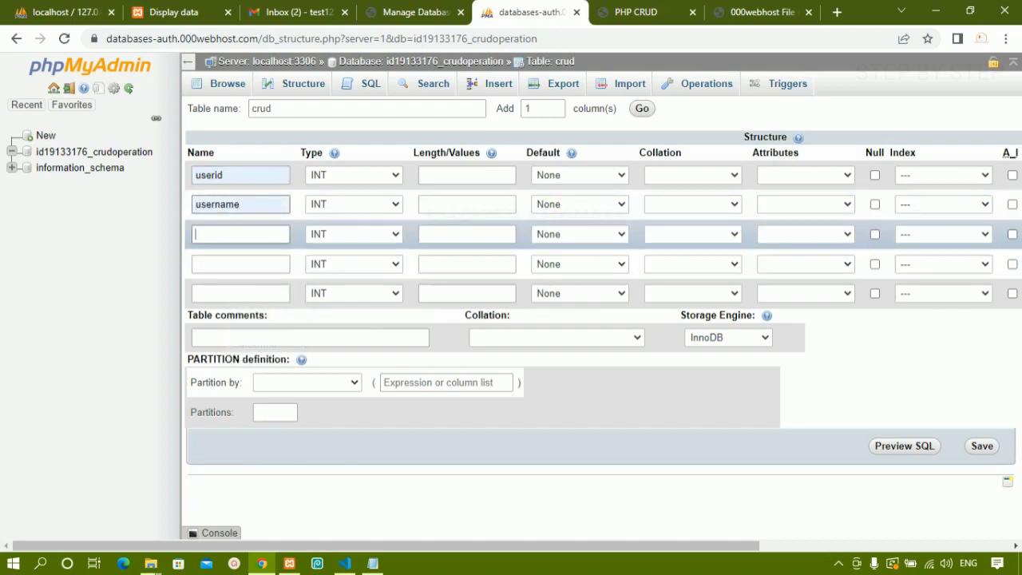
key(Down)
key(Down)
key(Down)
key(Down)
key(Return)
key(Tab)
key(Down)
key(Down)
key(Down)
key(Down)
key(Down)
key(Return)
key(Tab)
key(Down)
key(Down)
key(Down)
key(Down)
key(Return)
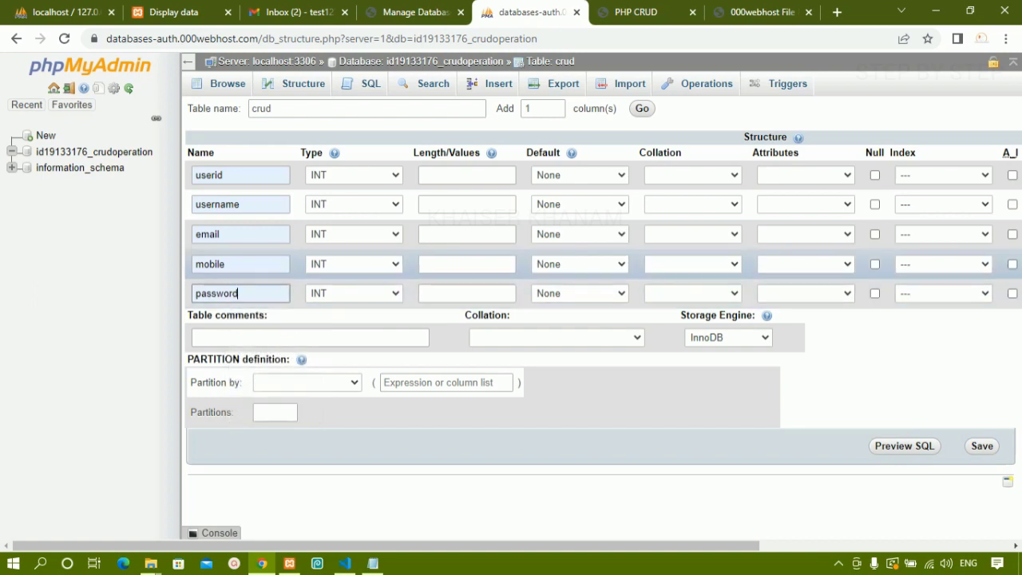
- Make username, email, mobile and password VARCHAR, and userid an auto-increment primary key
click(354, 205)
click(335, 232)
click(354, 234)
click(334, 262)
click(354, 263)
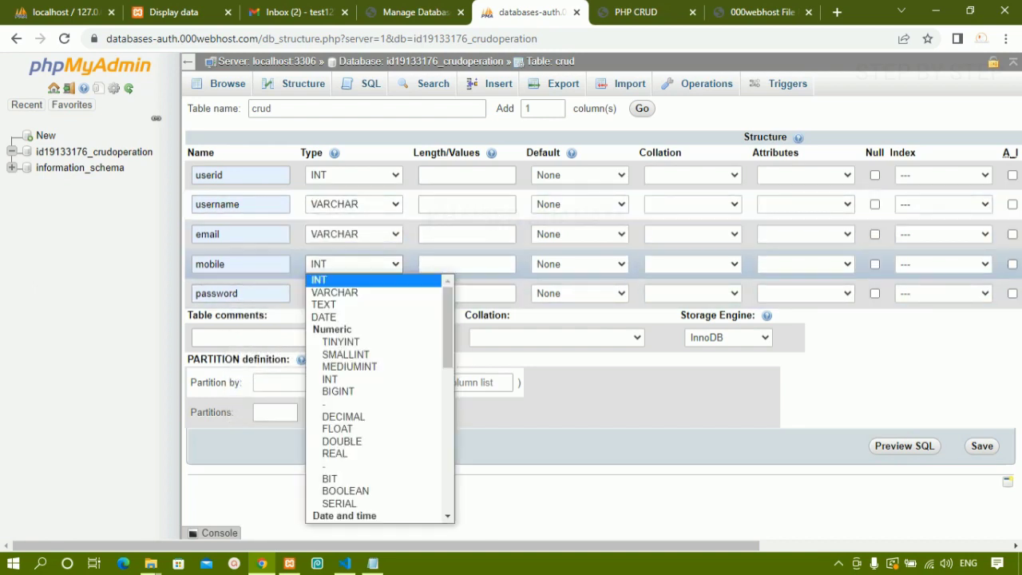
click(335, 292)
click(354, 294)
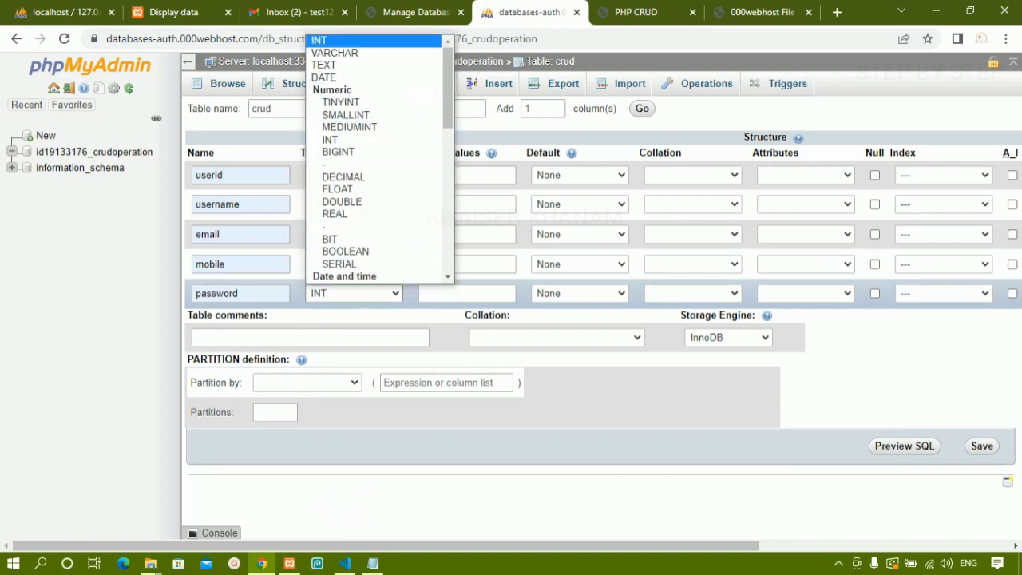
click(334, 52)
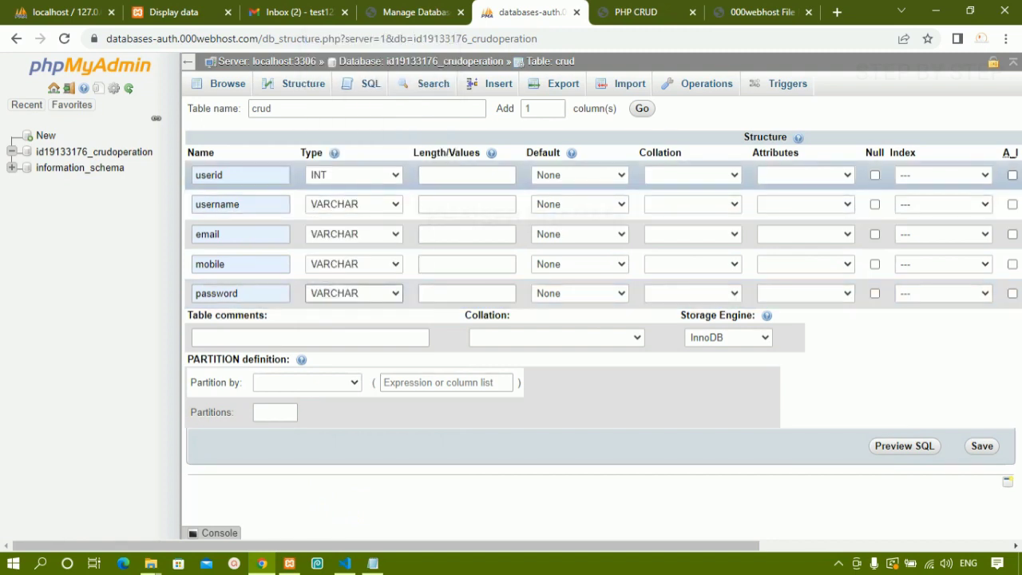
click(1012, 175)
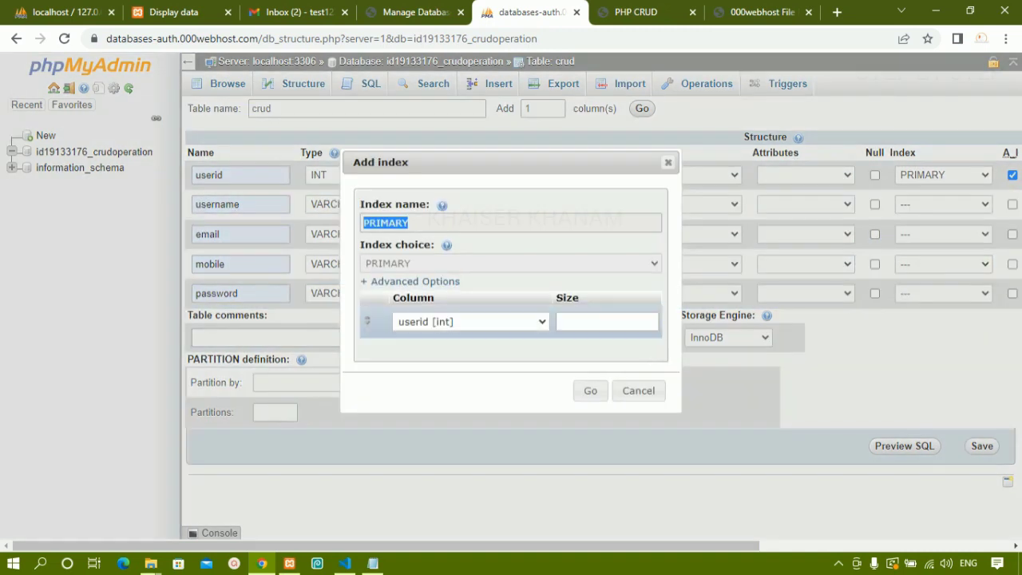
key(Return)
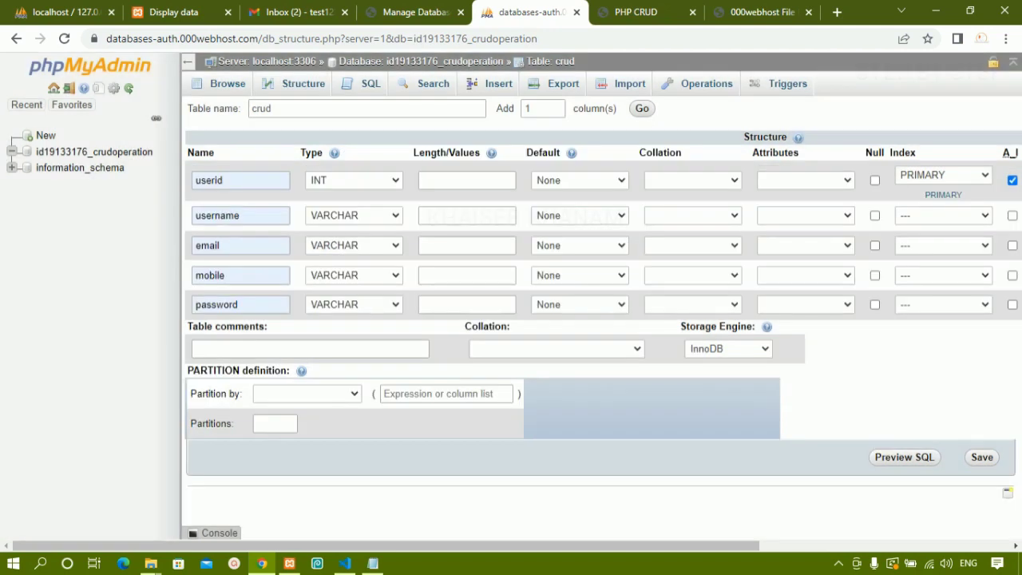
- Give username, email, mobile and password lengths 100, 200, 10 and 255, and save the crud table
click(981, 457)
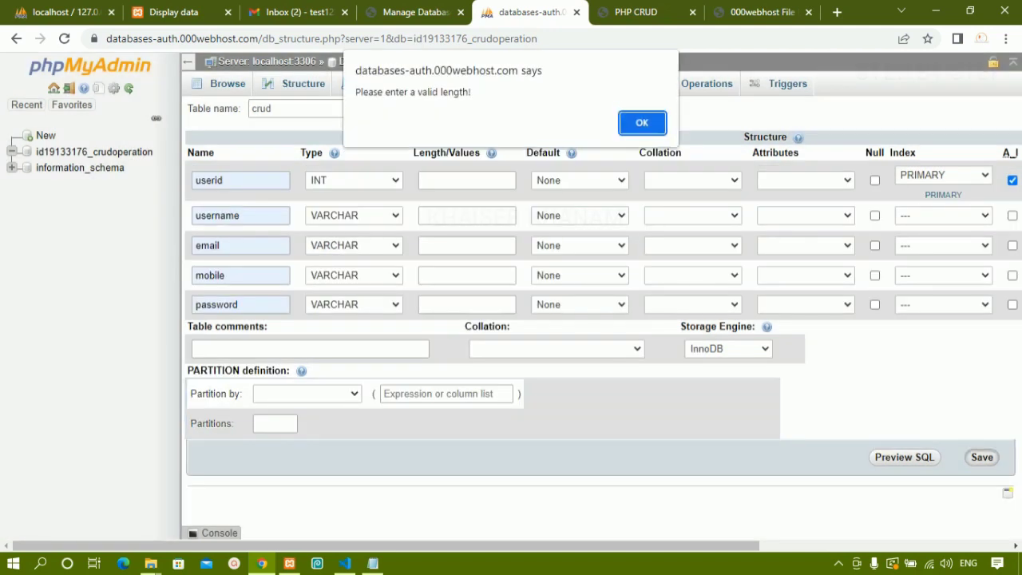
key(Return)
text(100)
key(Tab)
text(200)
key(Tab)
text(255)
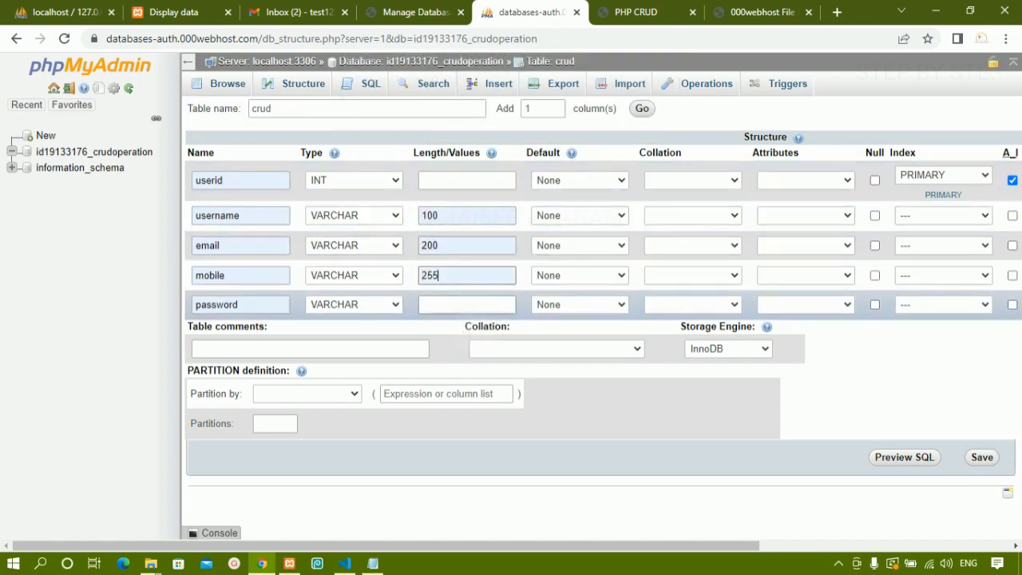
key(Tab)
text(255)
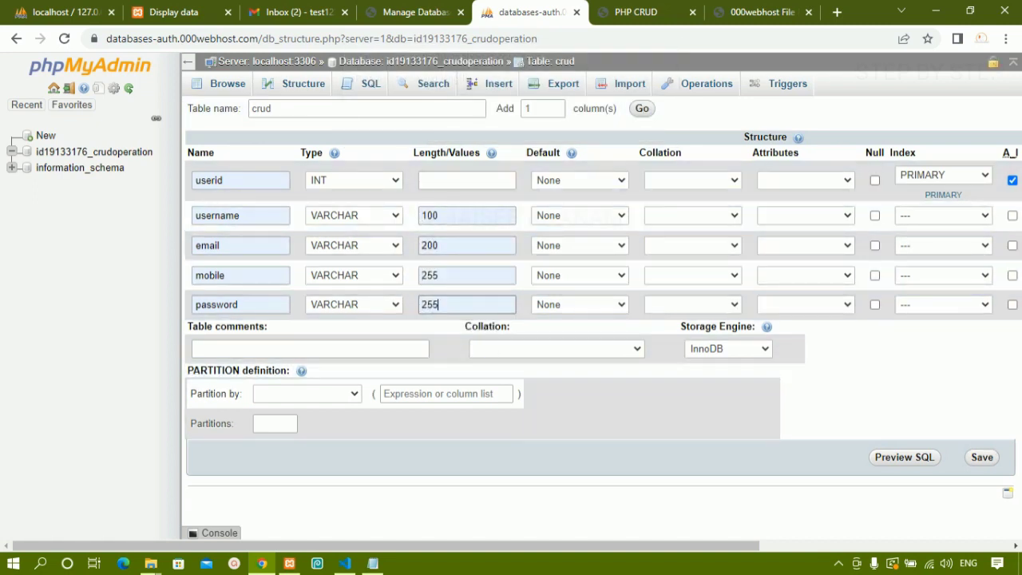
key(shift+Tab)
text(10)
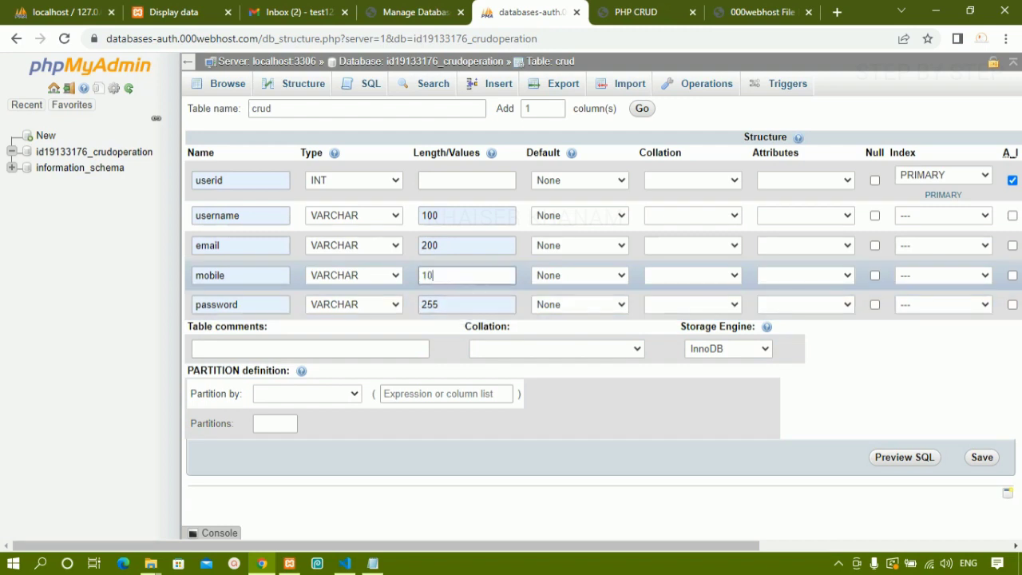
key(Return)
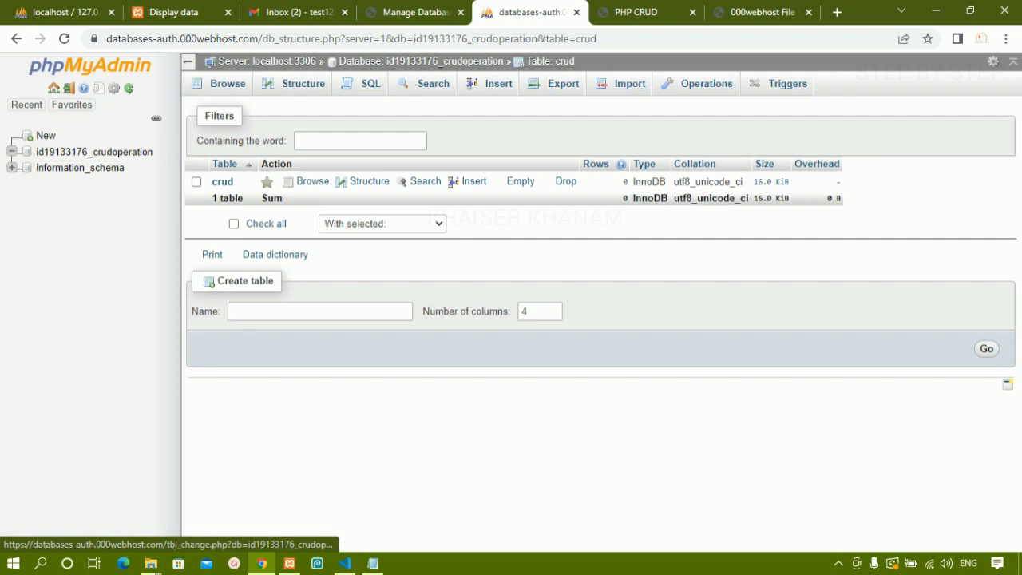
click(759, 12)
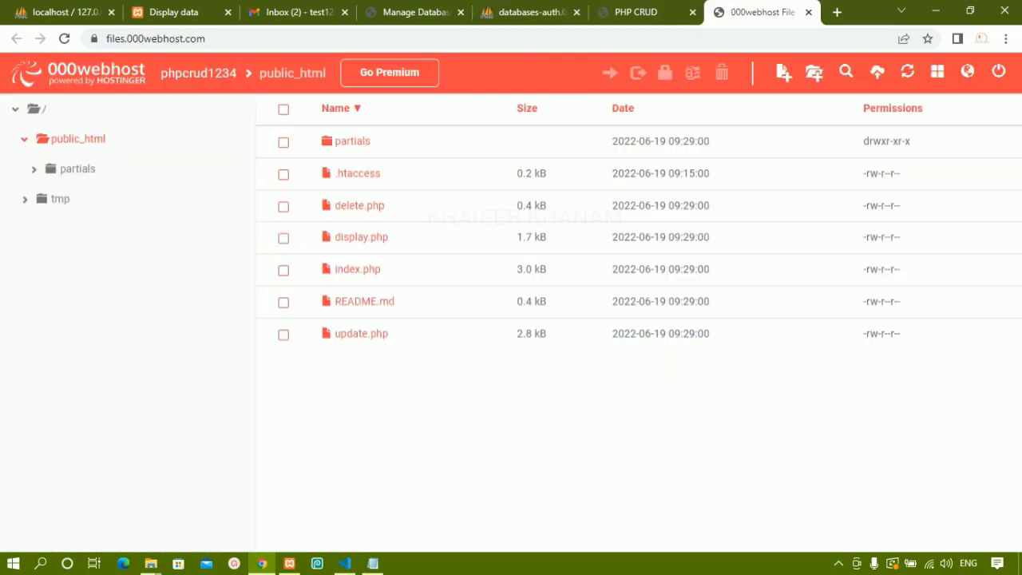
- Open partials/connect.php and replace root with the hosted database user name
click(352, 140)
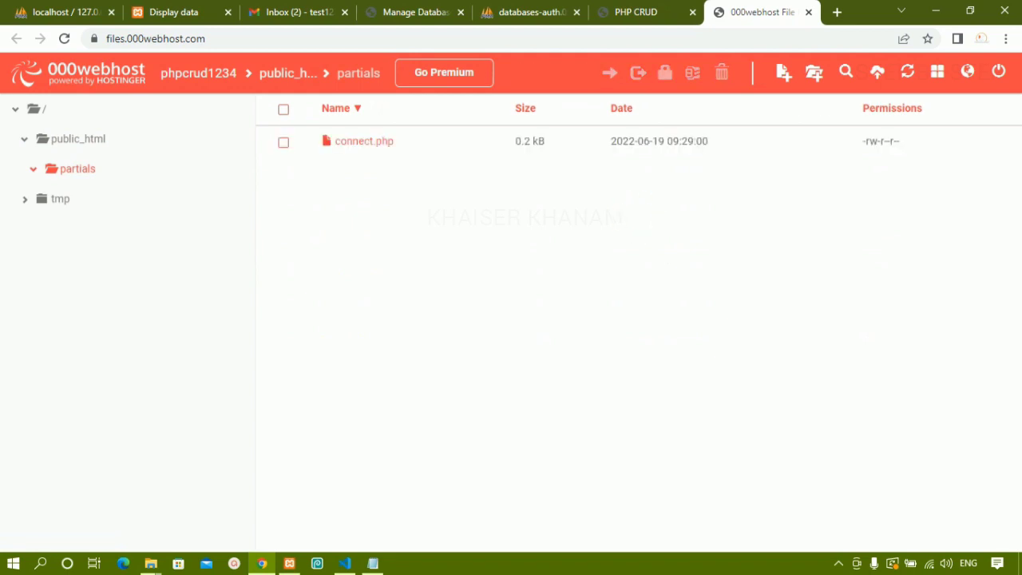
click(283, 142)
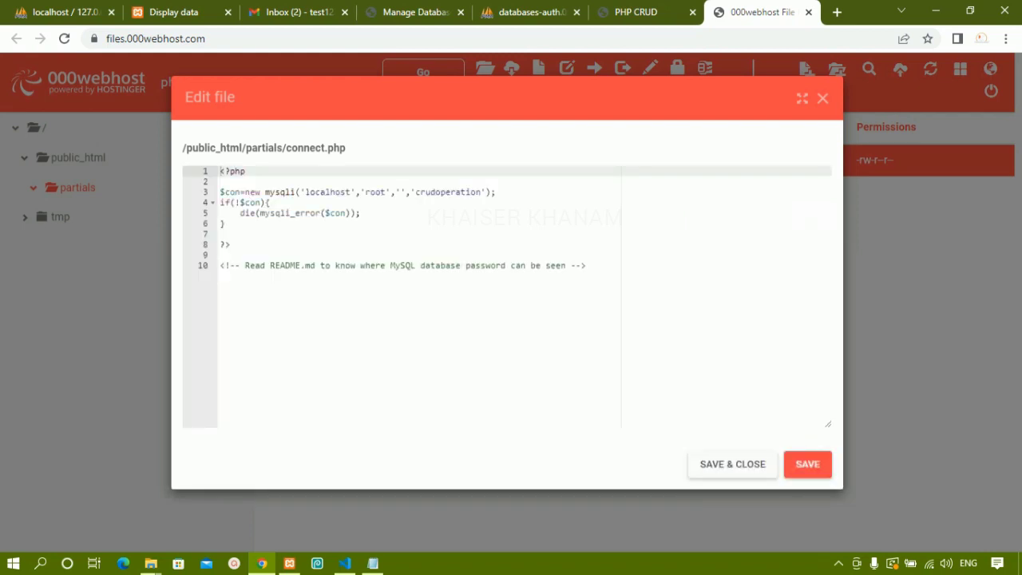
double_click(328, 191)
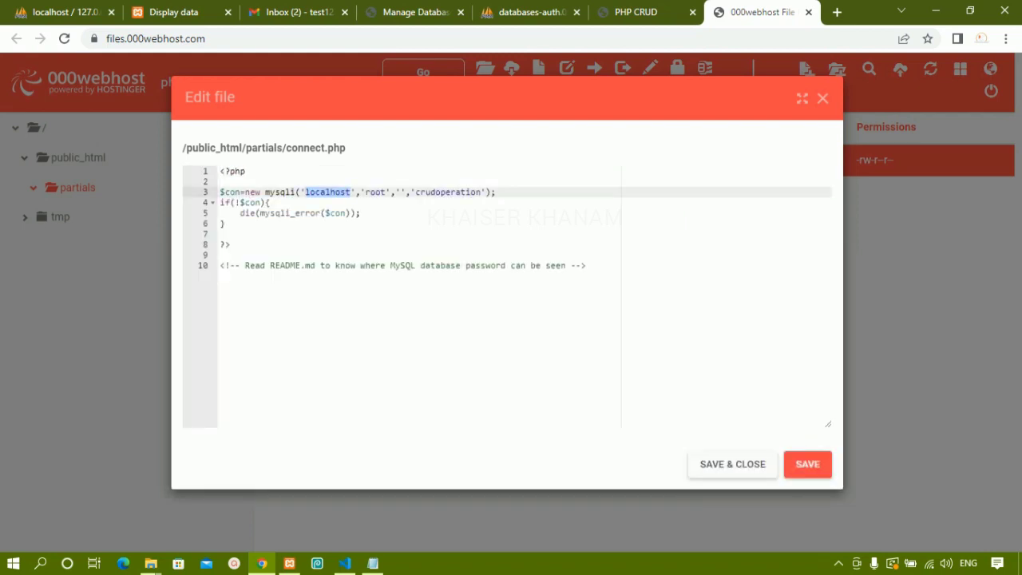
double_click(376, 192)
click(636, 12)
click(527, 12)
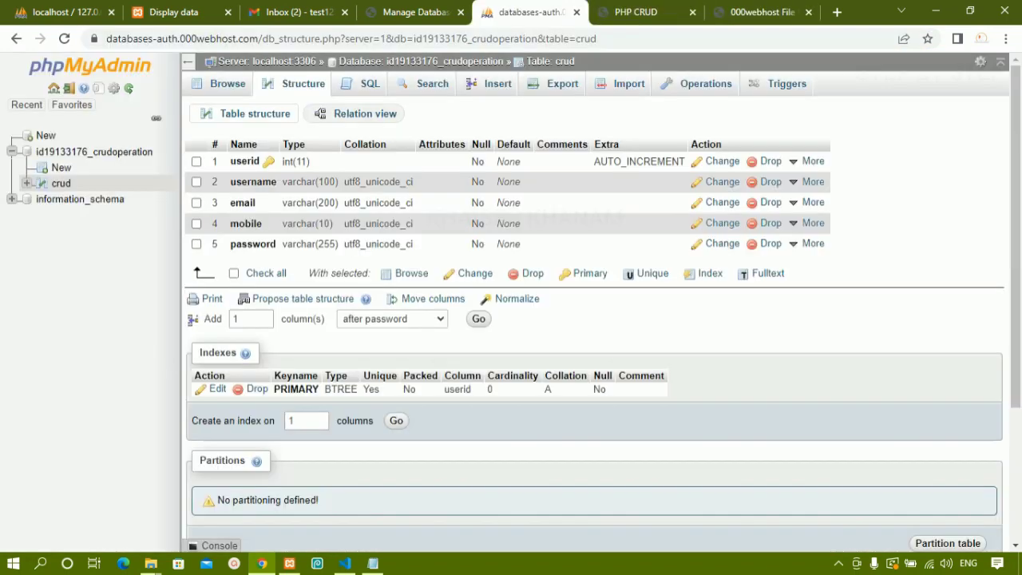
key(ctrl+shift+Tab)
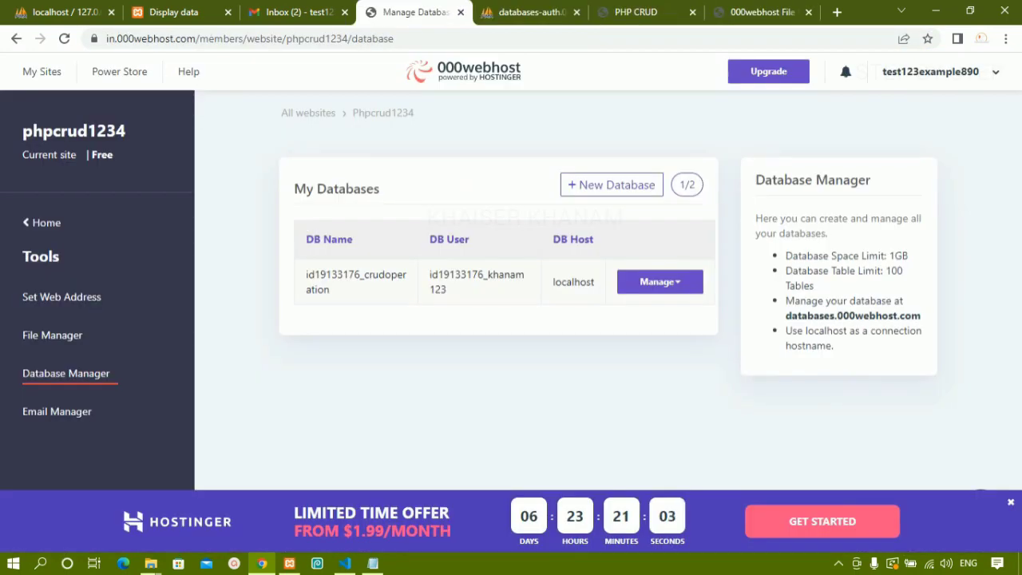
double_click(476, 282)
key(ctrl+c)
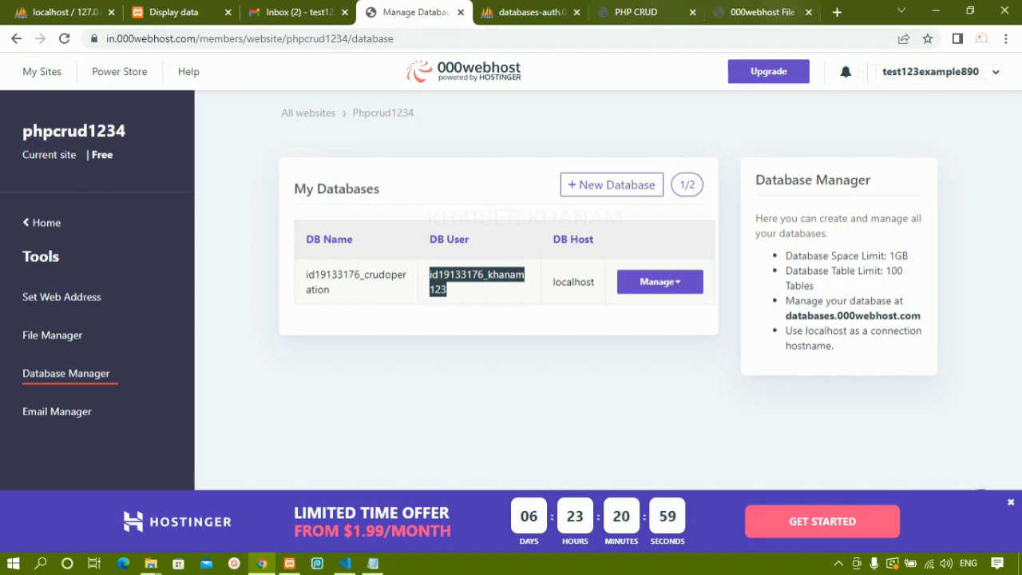
click(763, 12)
key(ctrl+v)
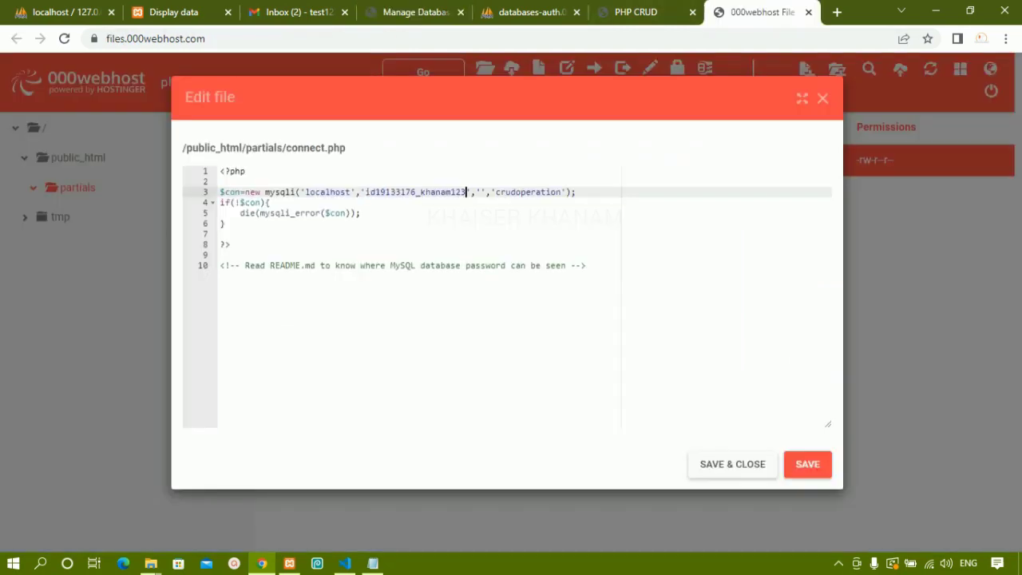
- Paste the hosted database password from the notes into connect.php
click(527, 12)
click(415, 12)
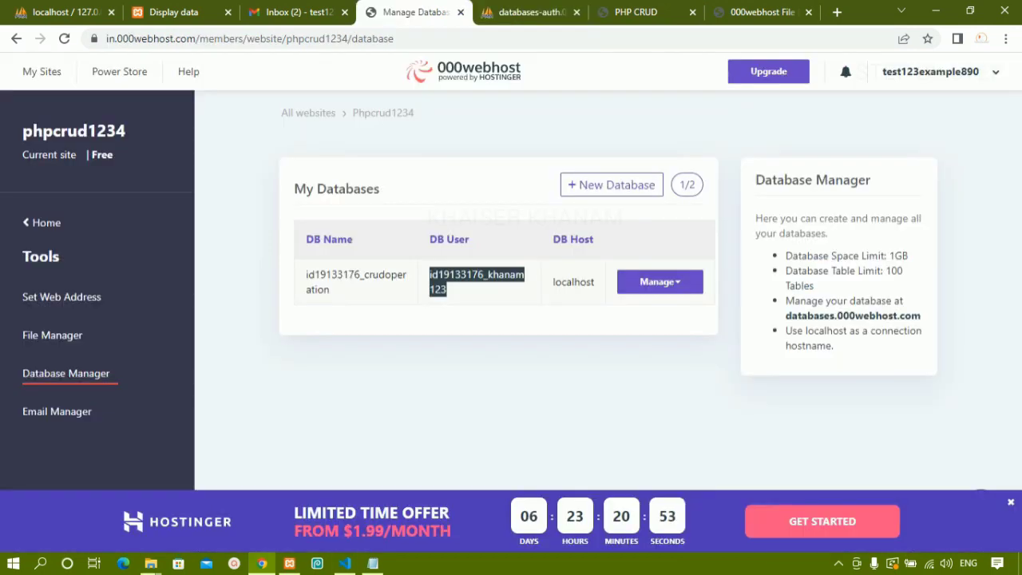
click(372, 563)
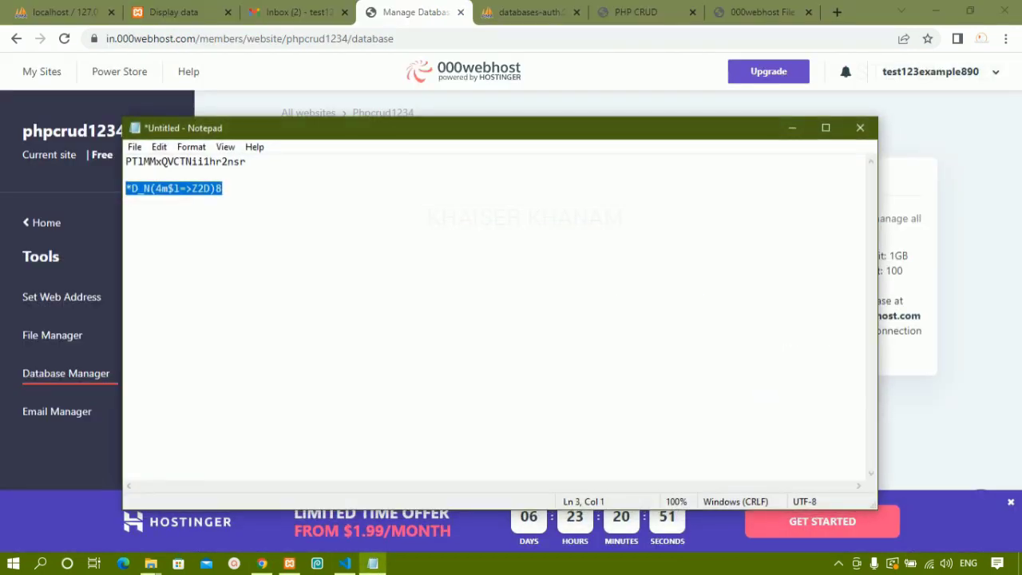
click(759, 12)
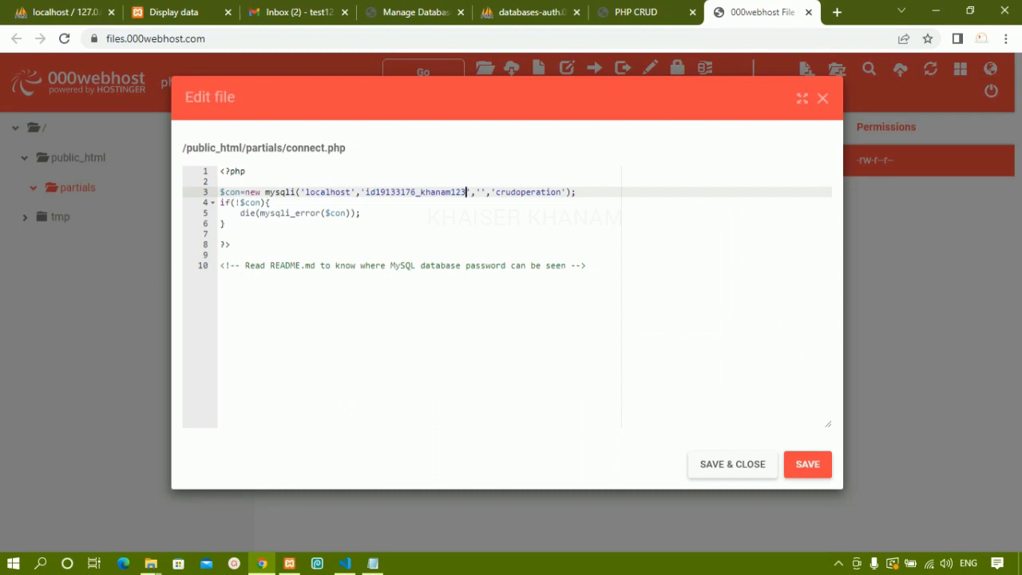
key(ctrl+v)
- Replace the database name with id19133176_crudoperation, then save and close connect.php
double_click(596, 192)
key(BackSpace)
click(528, 12)
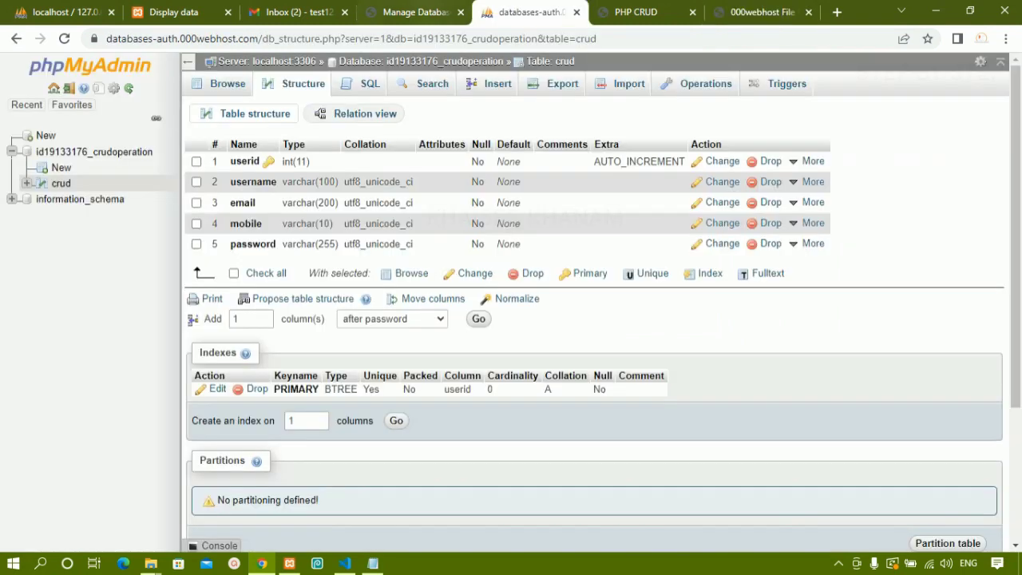
key(ctrl+shift+Tab)
double_click(355, 281)
key(ctrl+c)
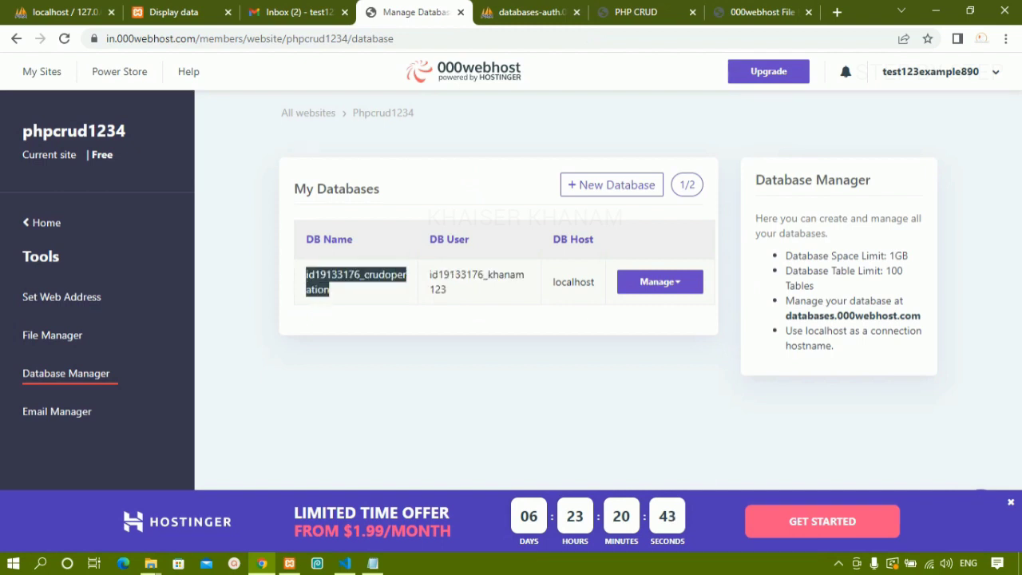
click(763, 12)
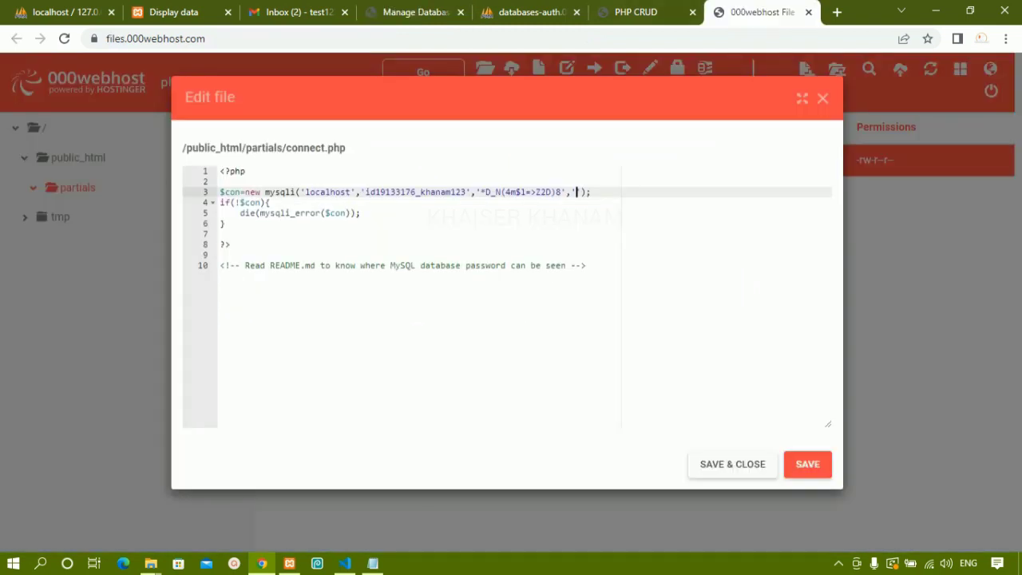
key(ctrl+v)
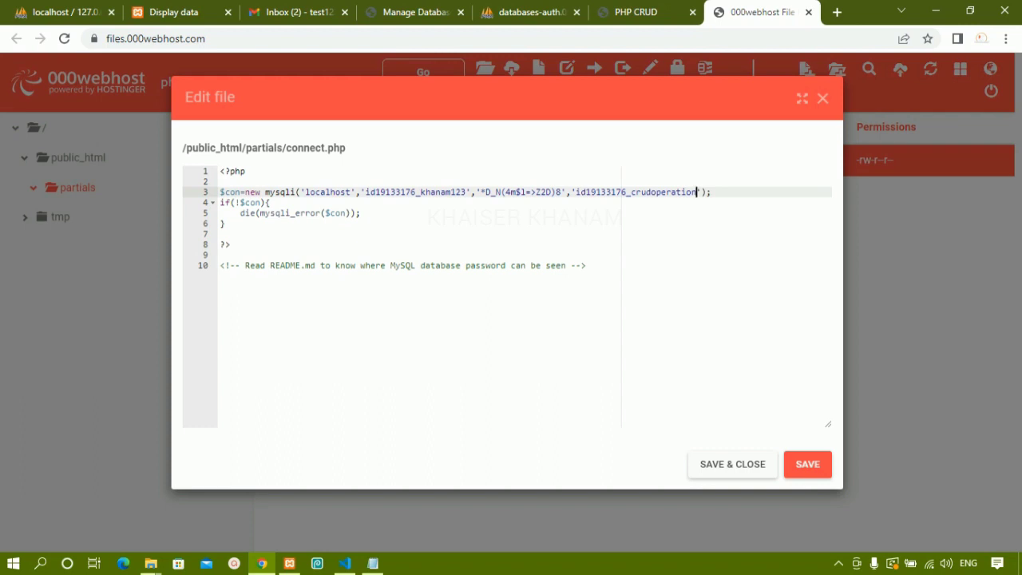
double_click(427, 192)
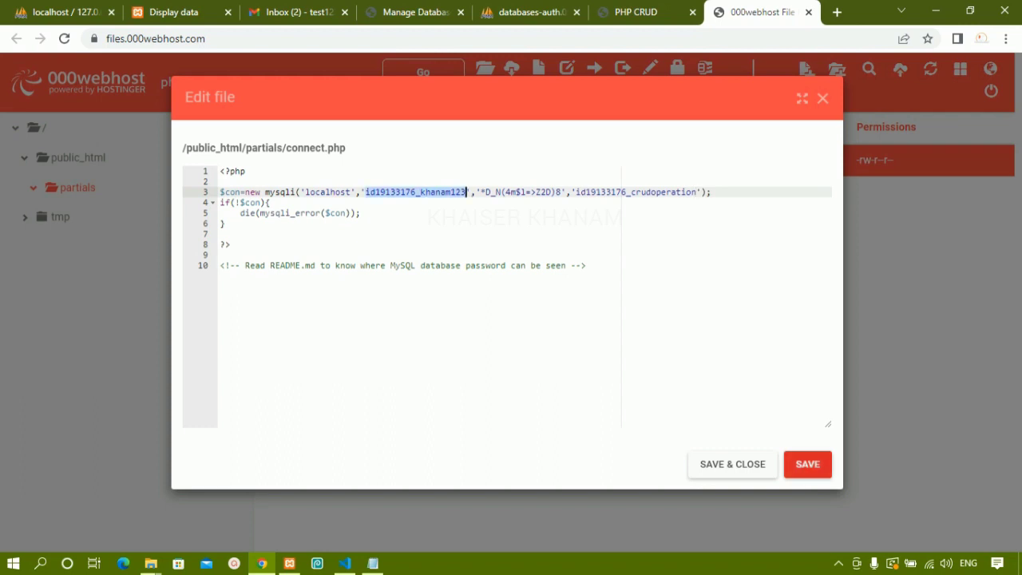
click(807, 464)
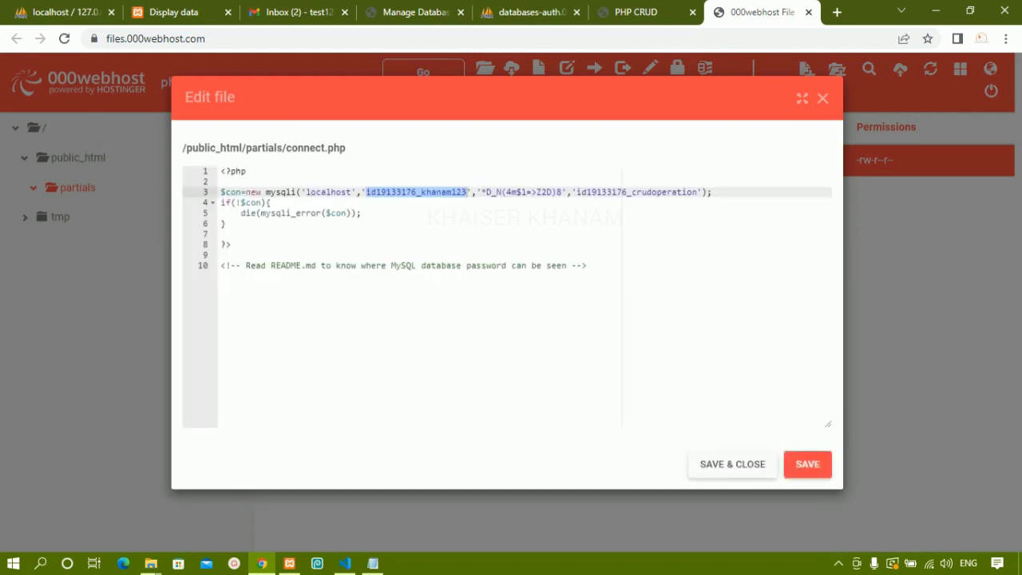
click(732, 464)
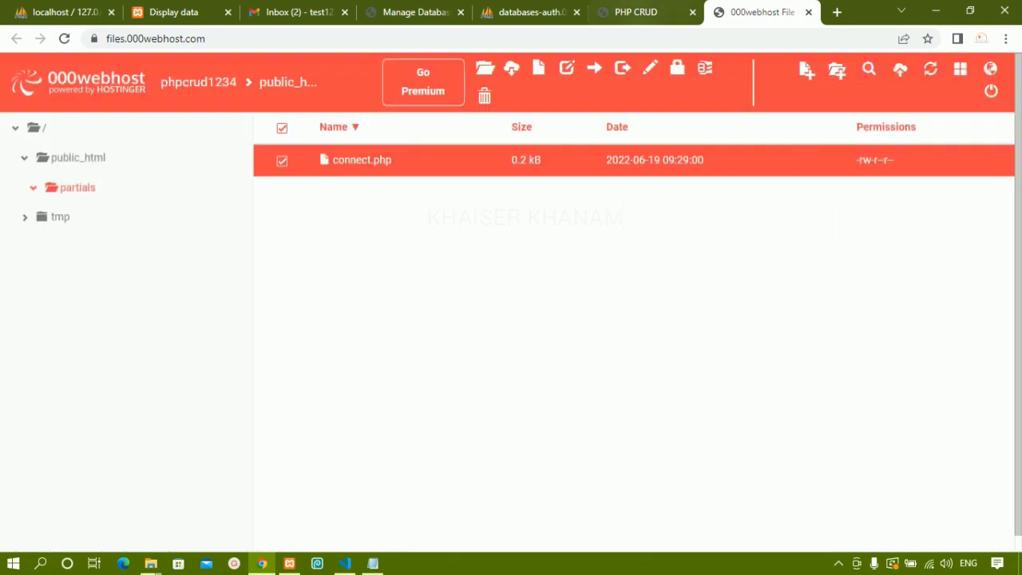
click(636, 12)
- Reload the live site and enter the new user's name in the form
click(301, 38)
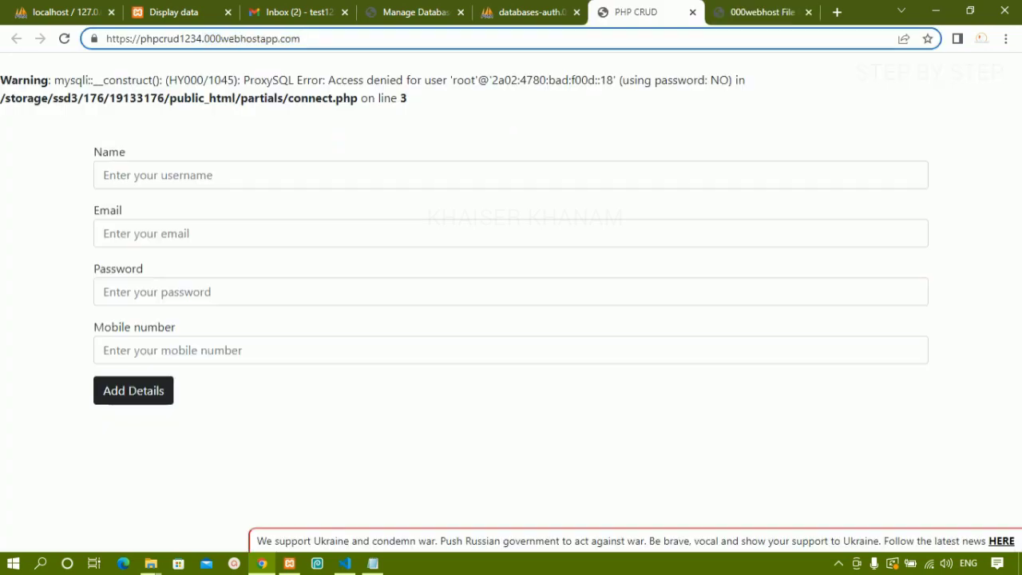
key(Return)
click(512, 291)
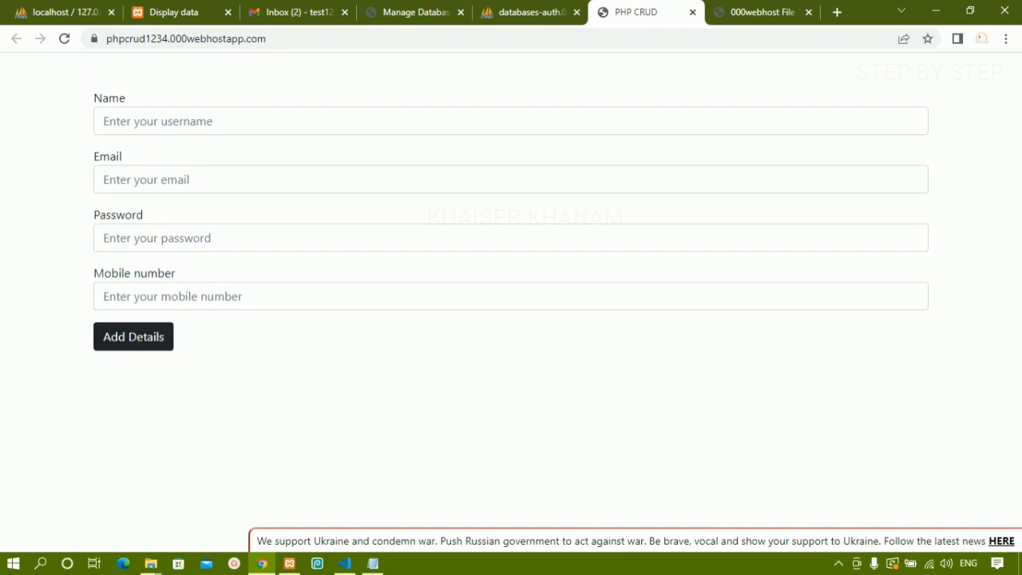
click(104, 122)
text(Khaam)
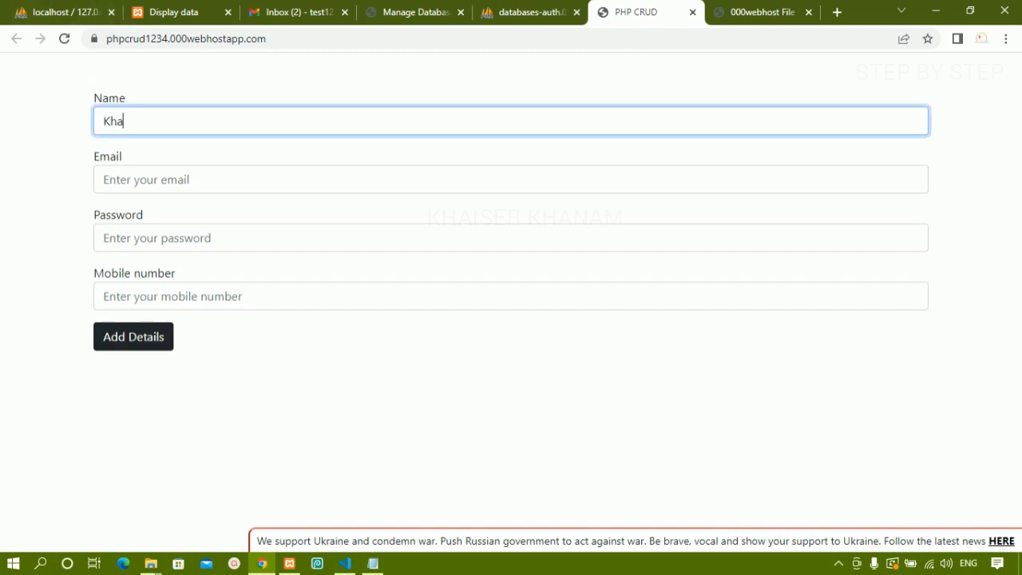
key(BackSpace)
key(BackSpace)
text(nam)
- Fill in the user's e-mail, password and mobile number, submit, and decline saving the password
click(104, 180)
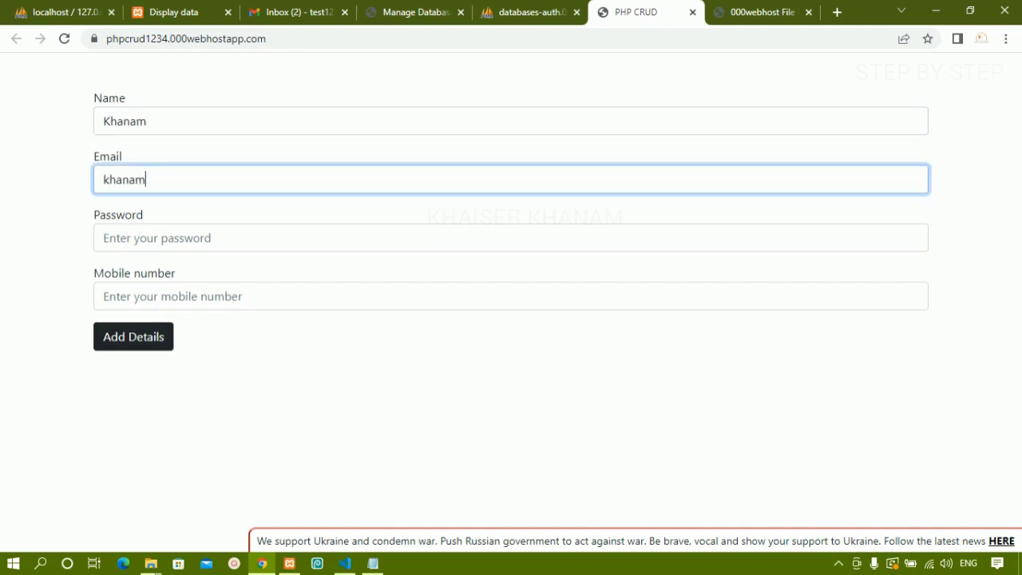
key(Tab)
text(1234)
key(Tab)
text(1111111111)
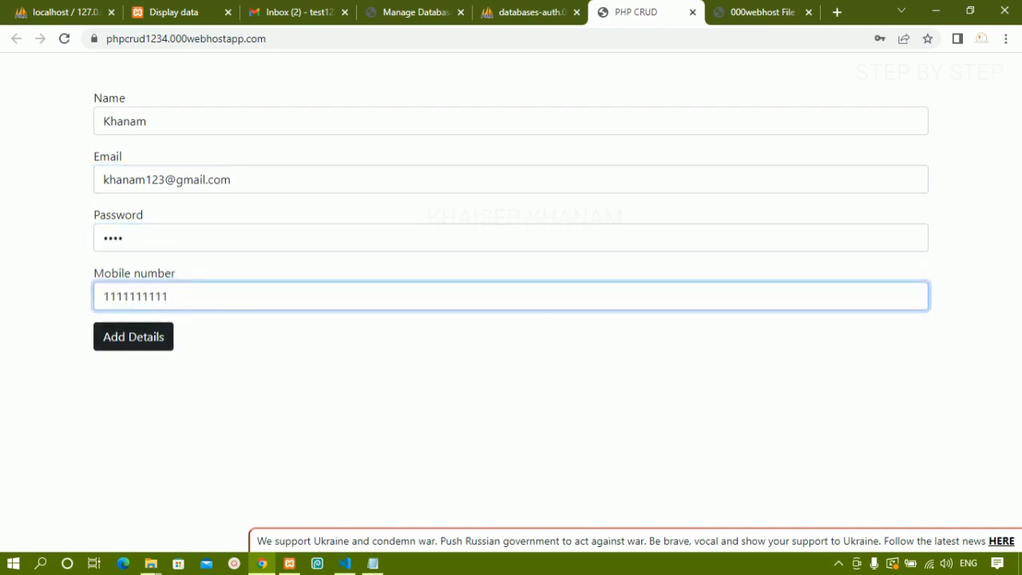
key(Tab)
key(Return)
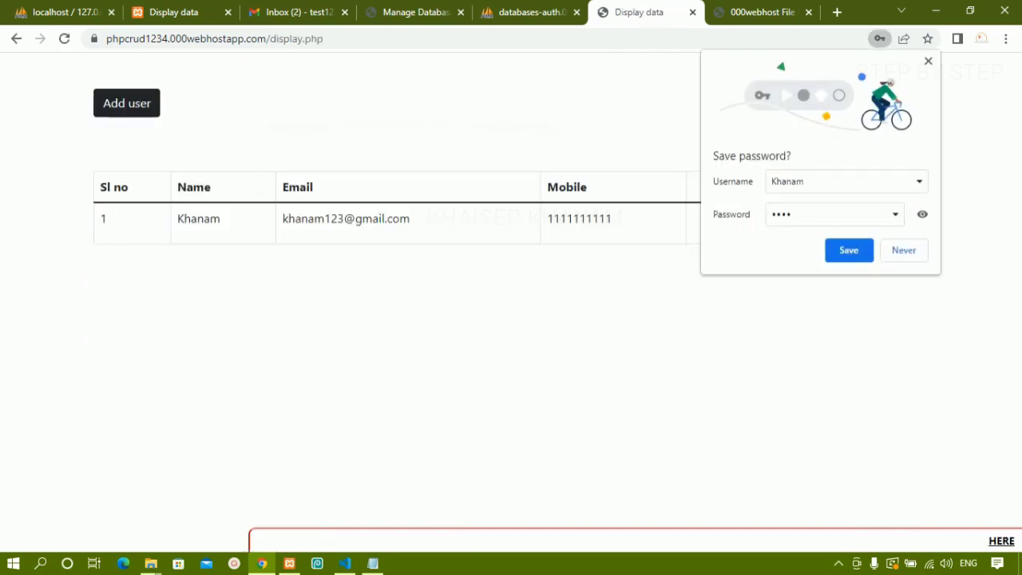
click(903, 250)
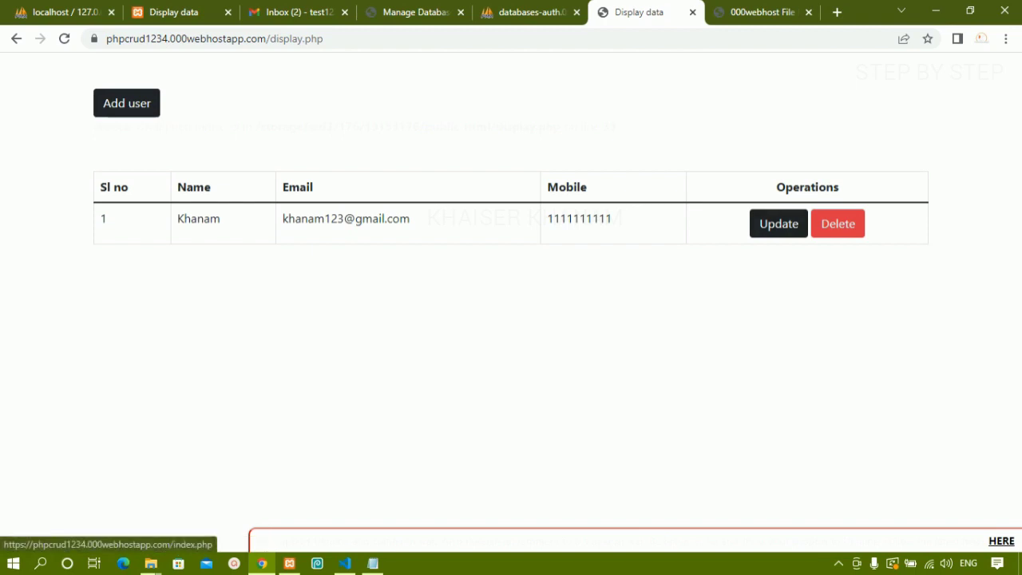
click(528, 12)
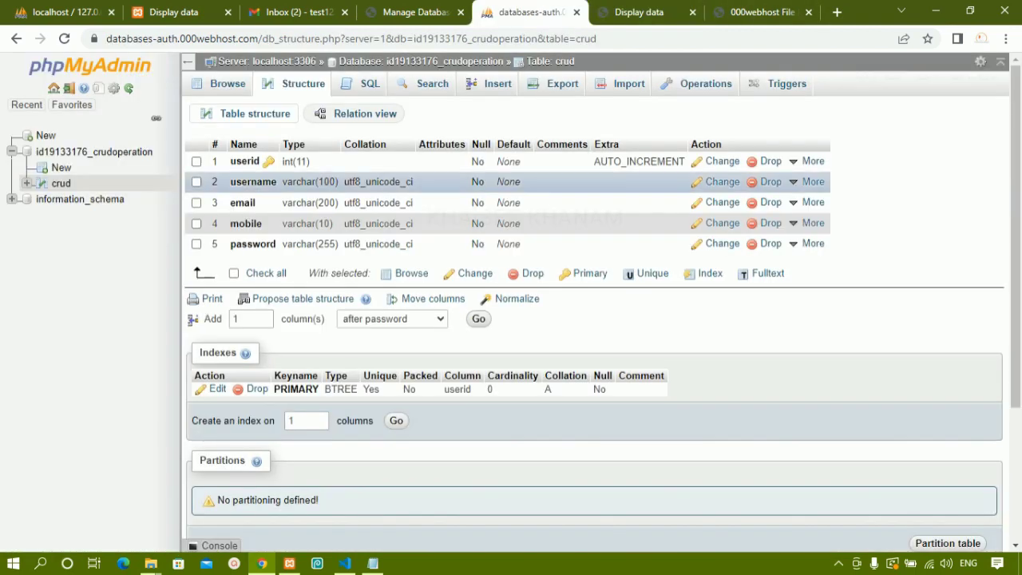
- Rename the crud table's userid column to id, keeping it INT auto-increment
click(723, 162)
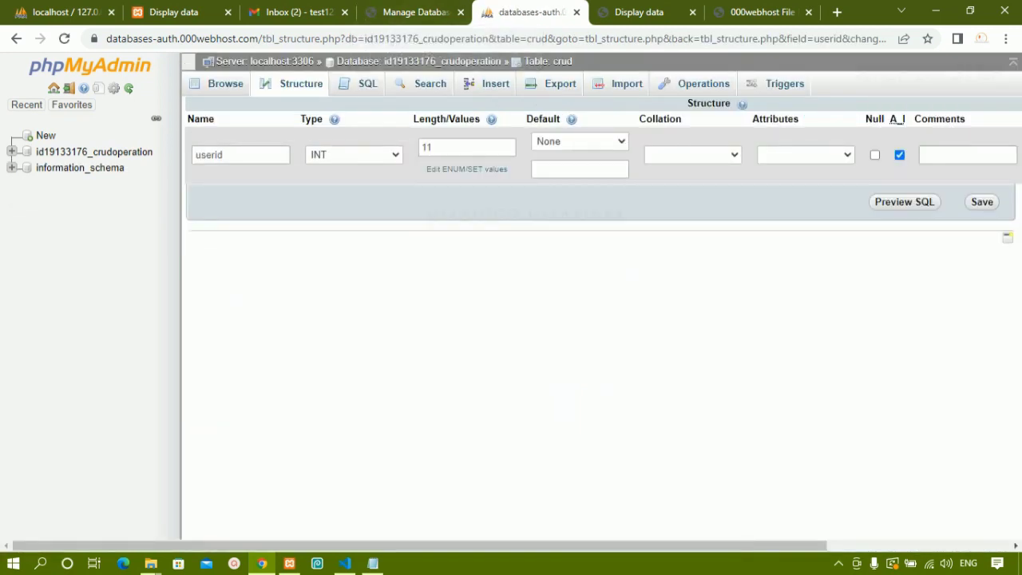
scroll(603, 152, down, 1)
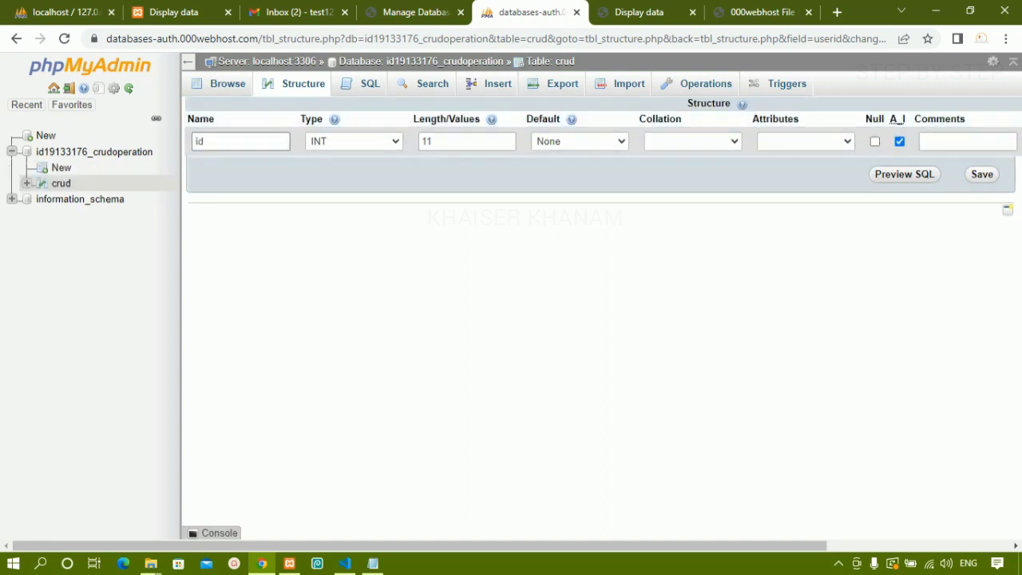
click(982, 174)
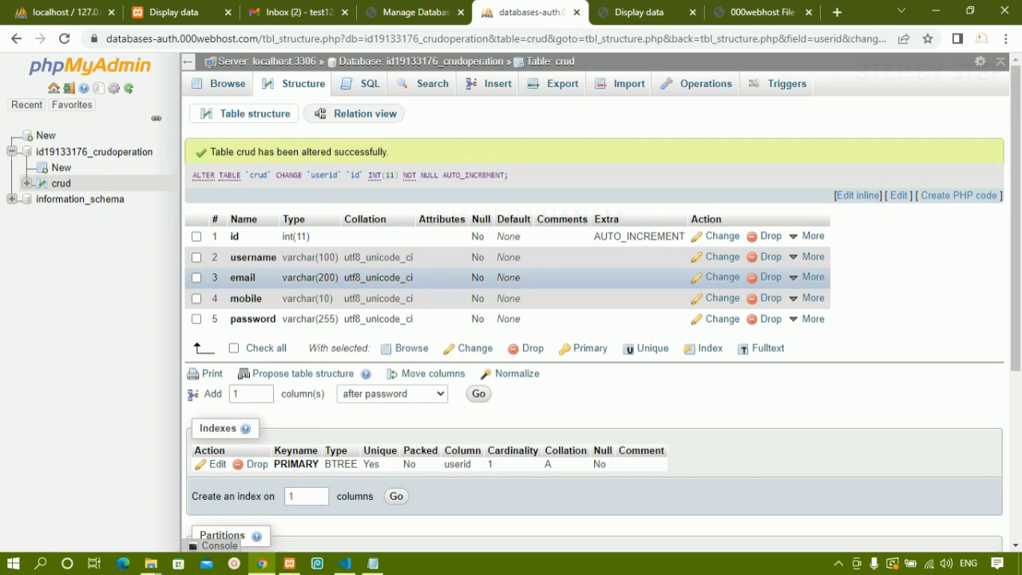
key(ctrl+Tab)
key(ctrl+Tab)
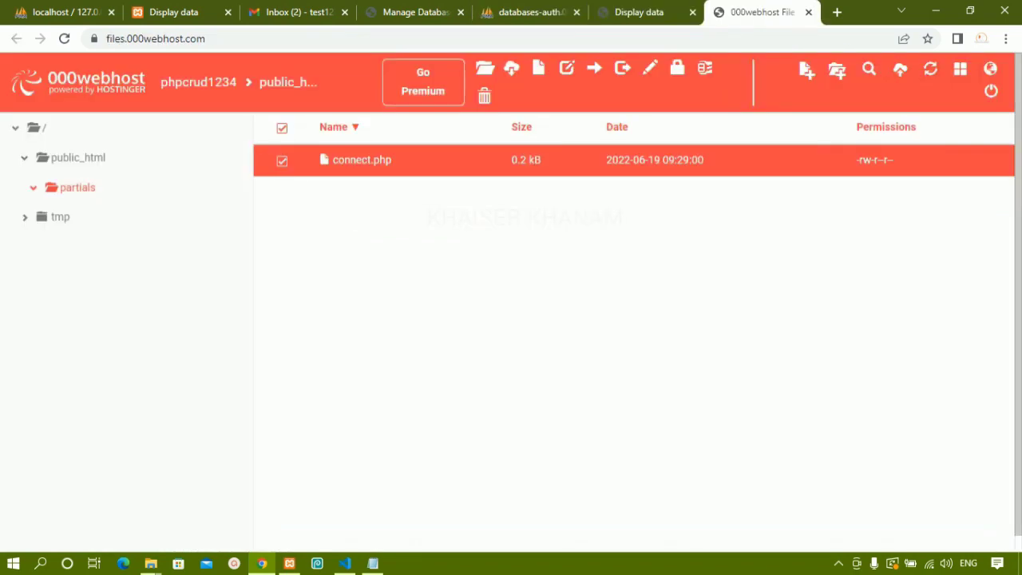
- Reload display.php and append 12 to user 1's name through the Update form
key(ctrl+shift+Tab)
key(ctrl+l)
key(Return)
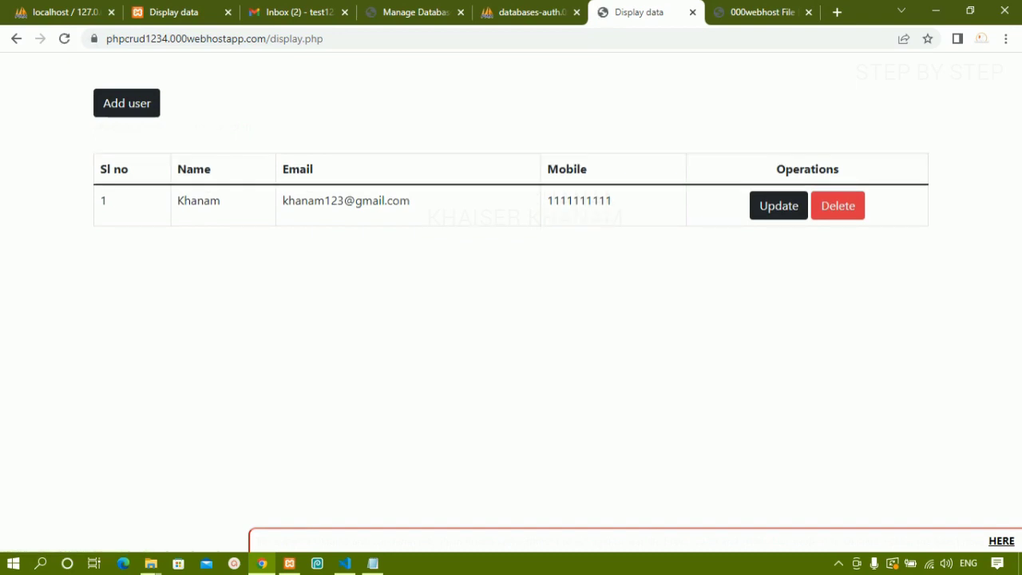
click(779, 207)
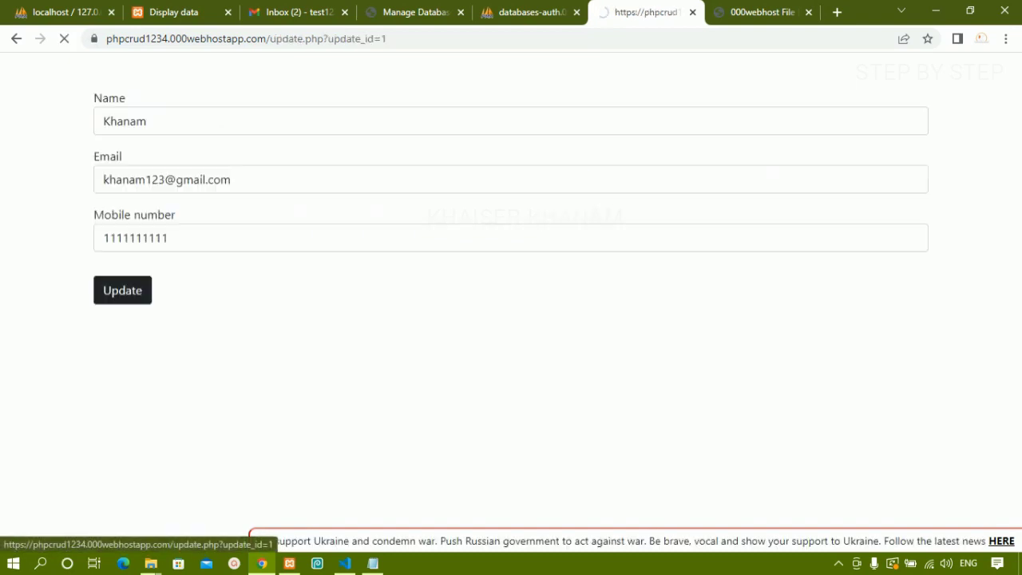
click(147, 121)
text(12)
click(122, 290)
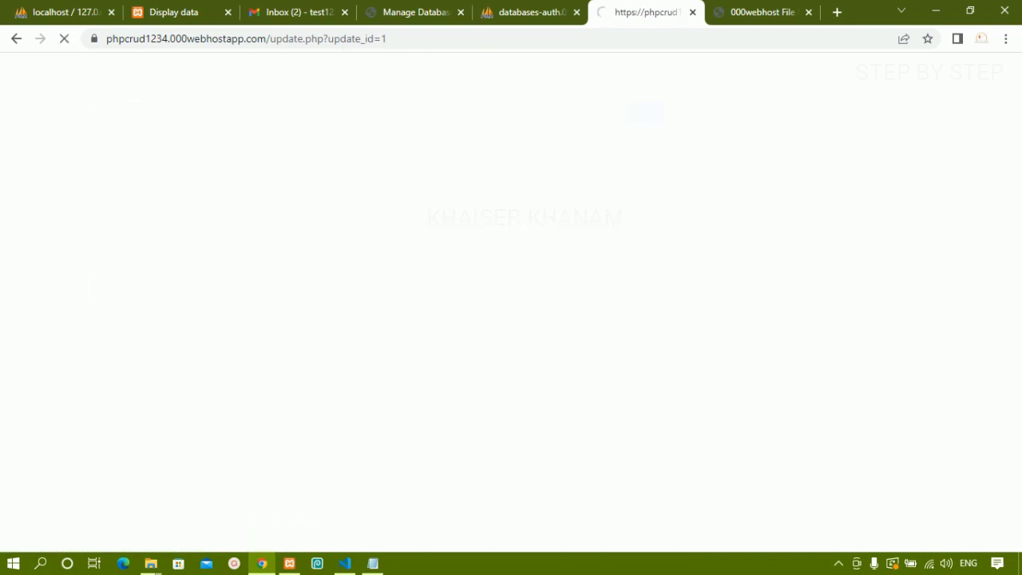
key(Return)
drag(359, 39, 102, 38)
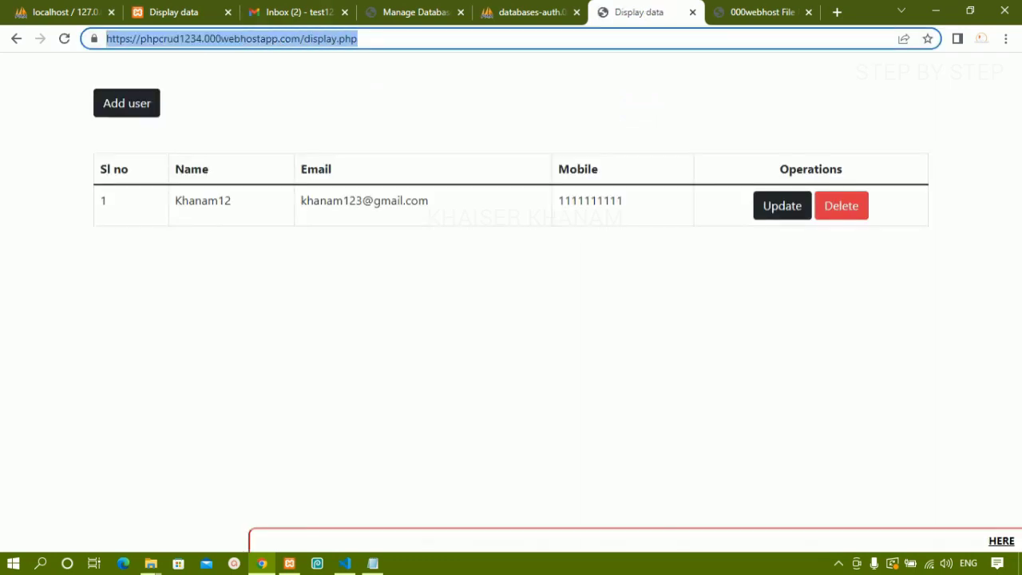
key(ctrl+Tab)
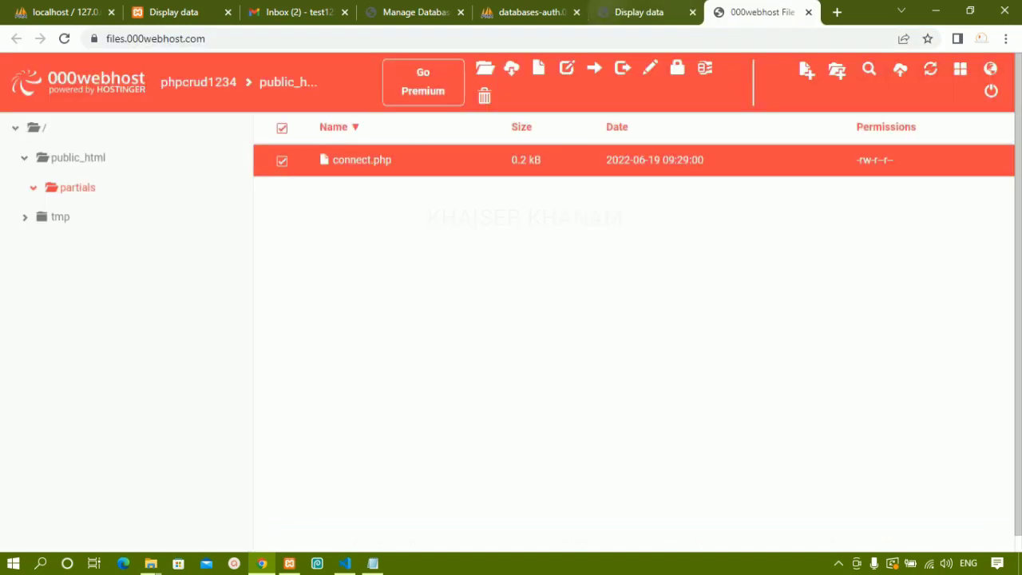
key(ctrl+shift+Tab)
key(ctrl+shift+Tab)
key(ctrl+l)
key(Return)
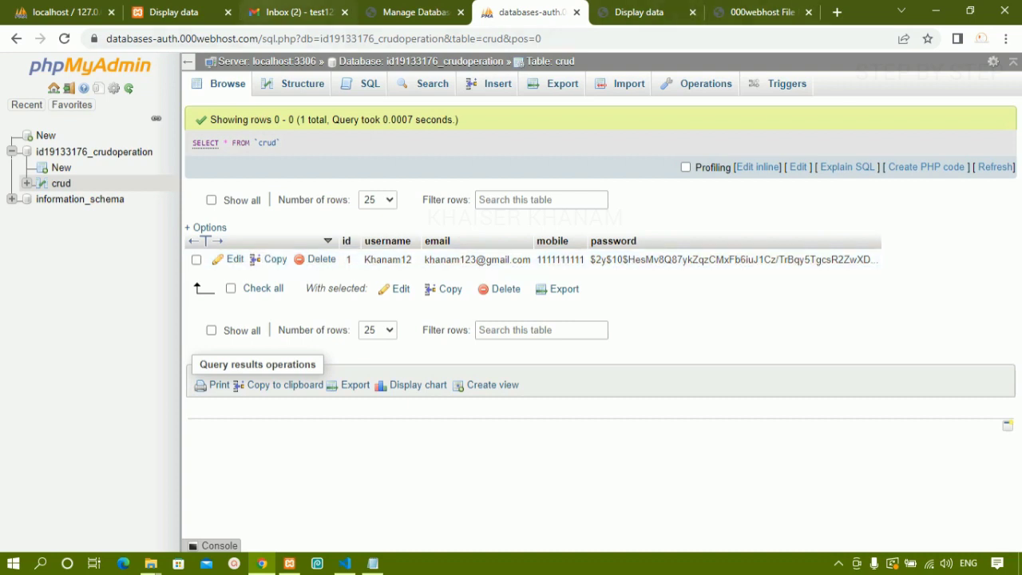
click(152, 12)
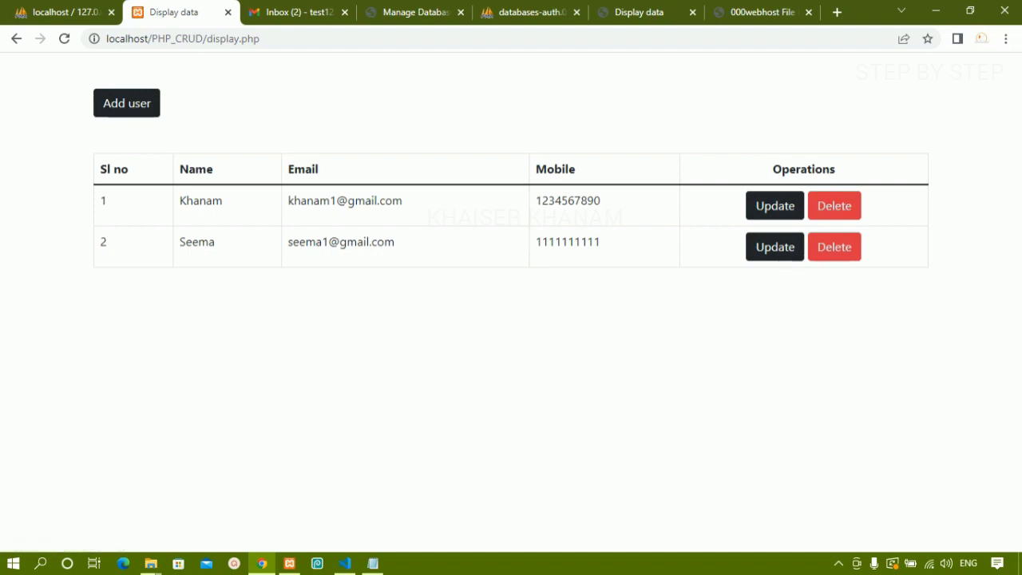
click(639, 12)
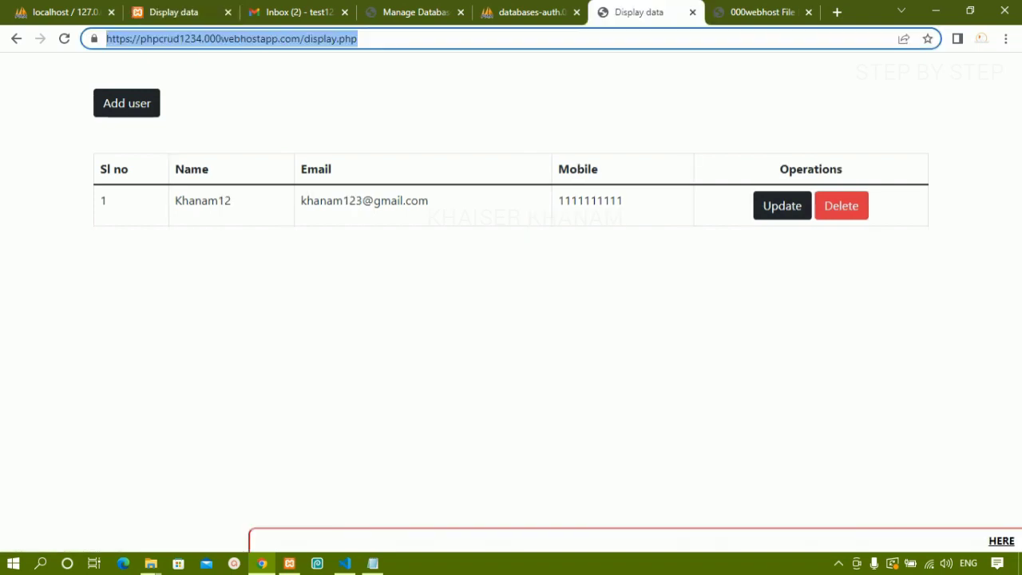
drag(323, 39, 106, 38)
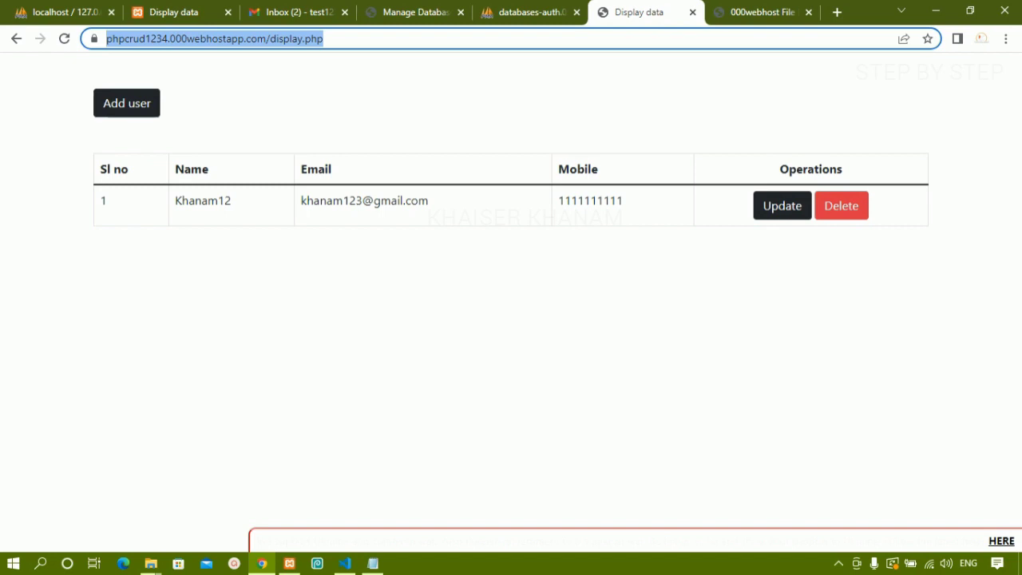
- Check the live site's address and the database manager, then return to the partials folder
drag(140, 38, 278, 38)
drag(357, 38, 106, 39)
click(511, 320)
click(214, 38)
key(ctrl+a)
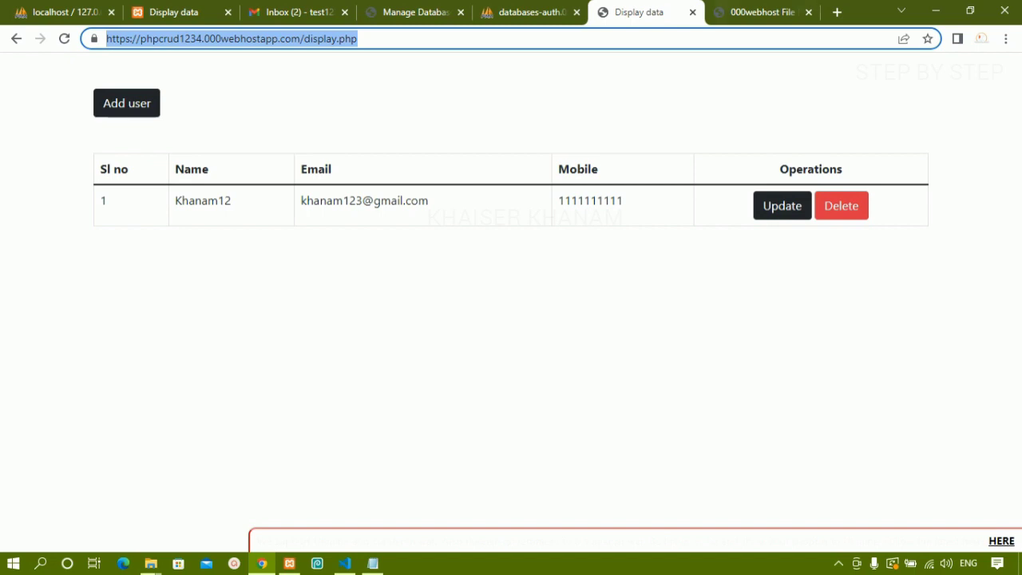
click(411, 12)
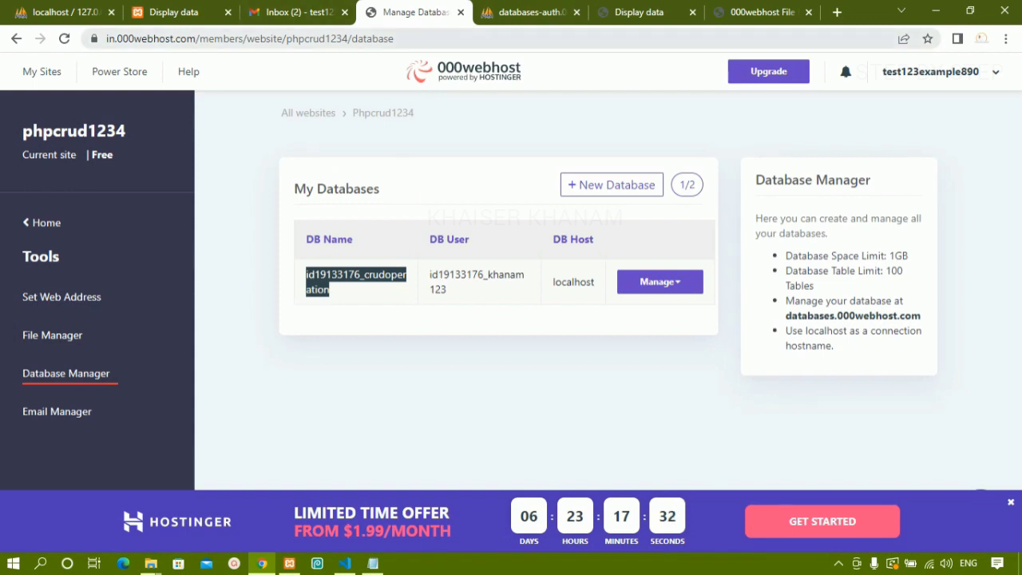
click(297, 12)
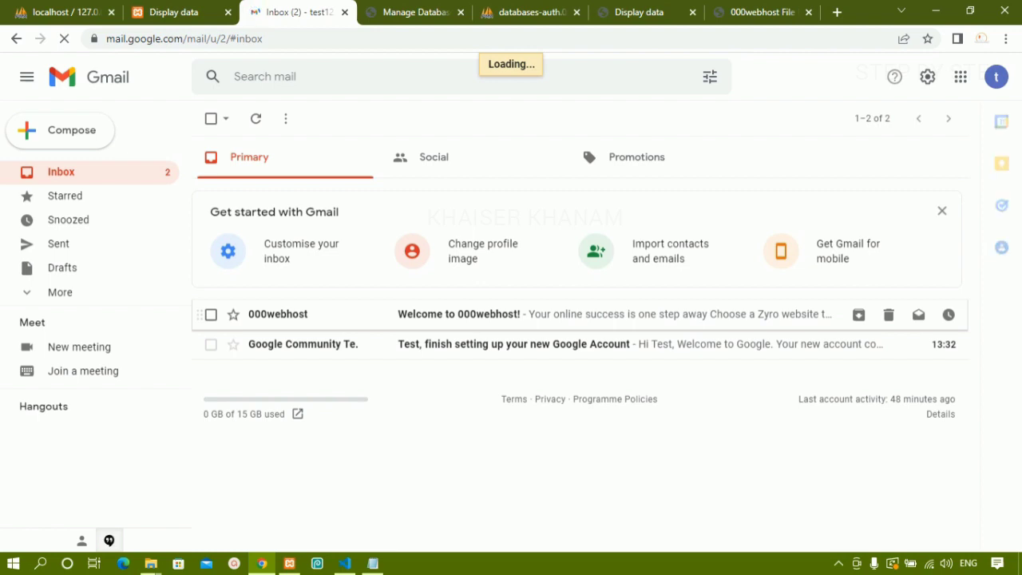
key(ctrl+Tab)
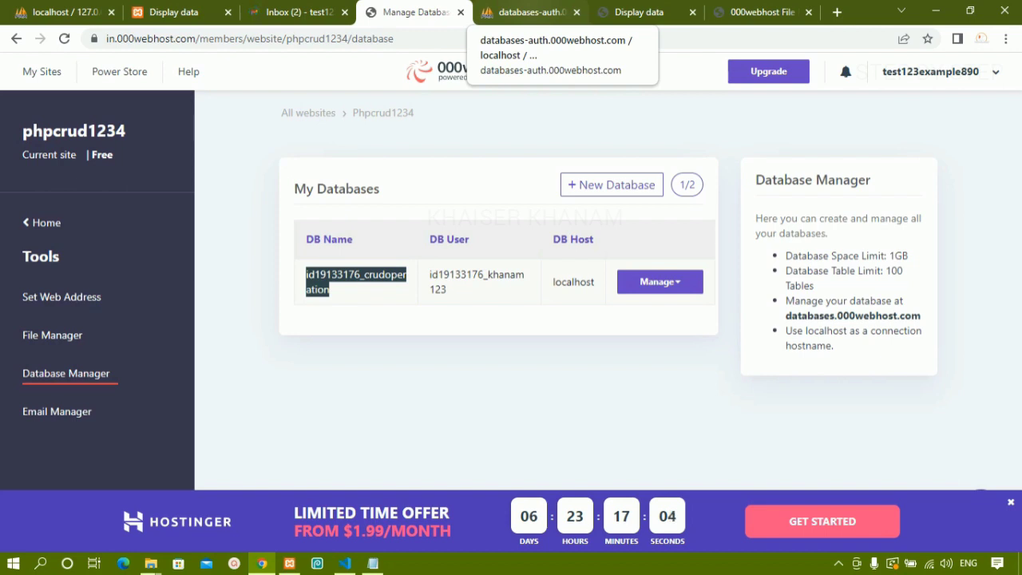
click(763, 12)
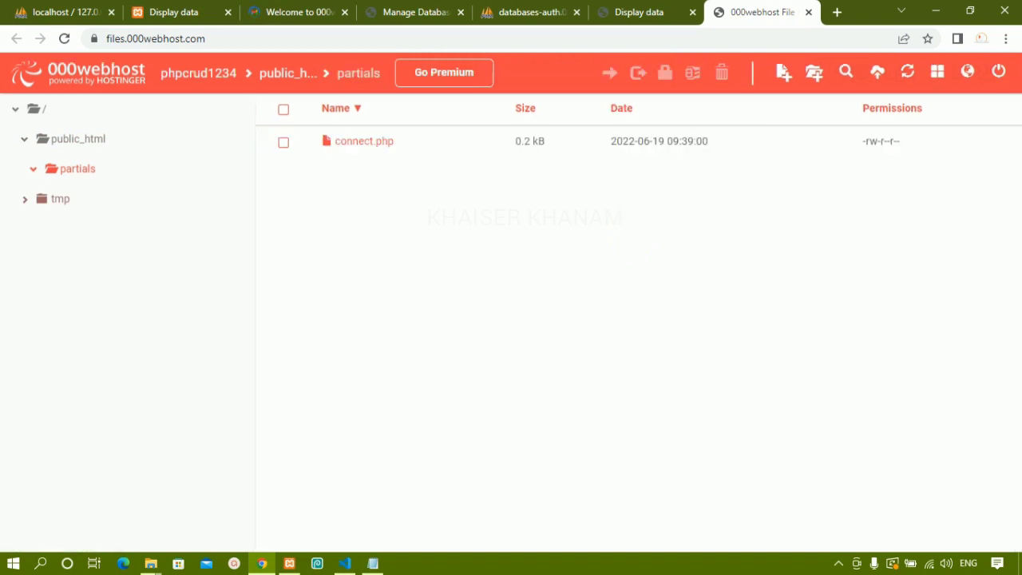
- Back in public_html, rename index.php to home.php
key(BackSpace)
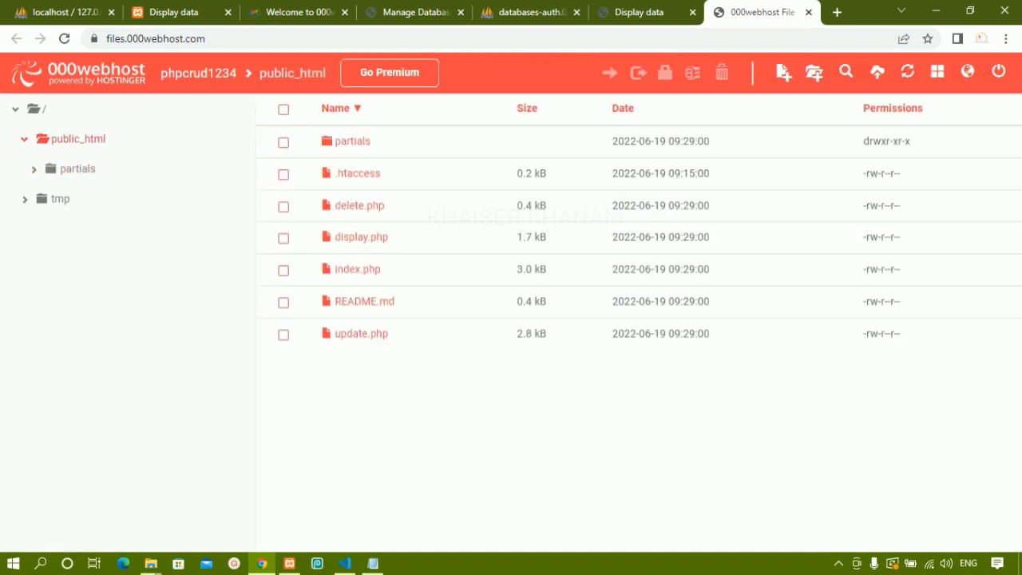
right_click(415, 269)
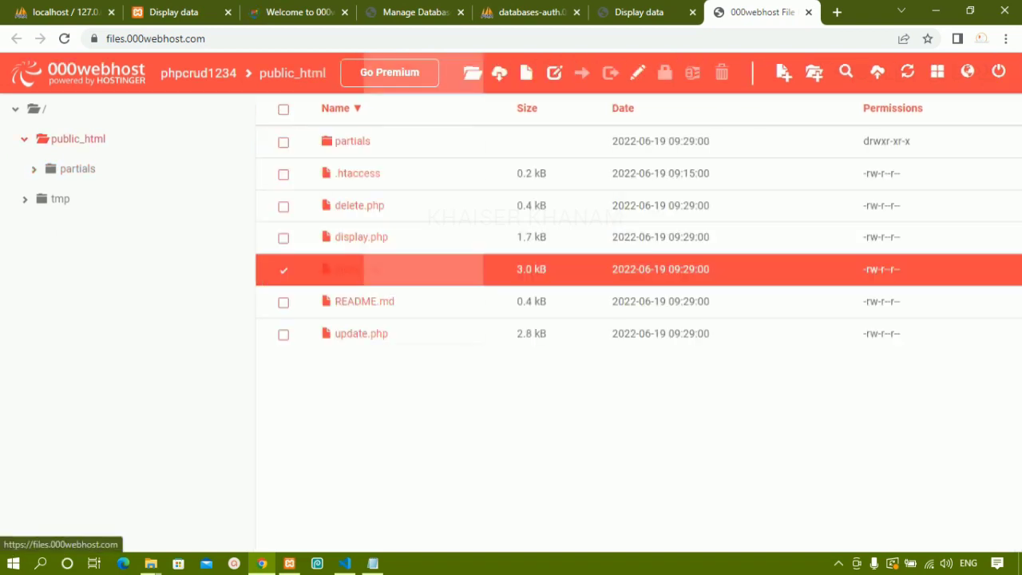
click(414, 155)
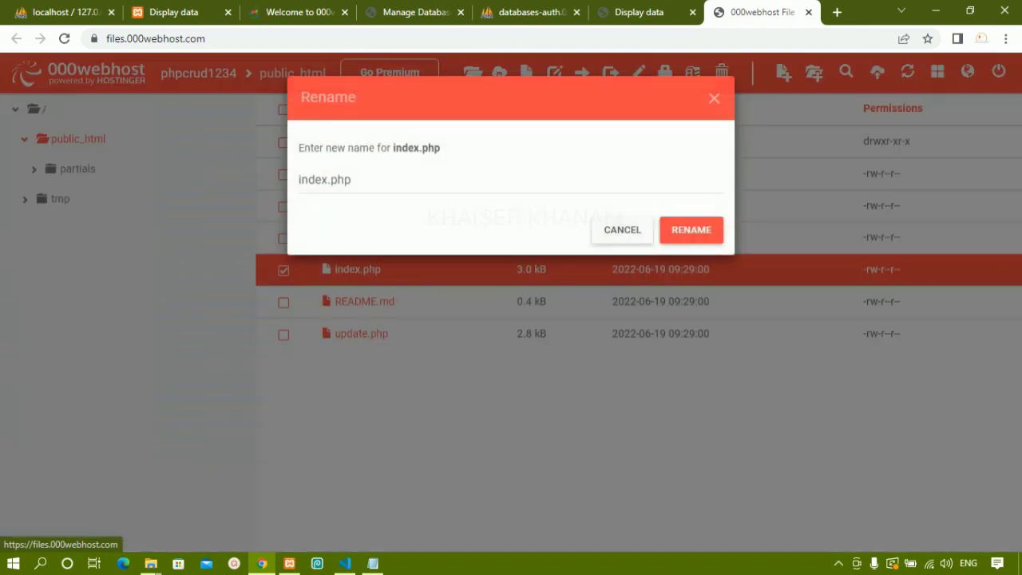
text(home.php)
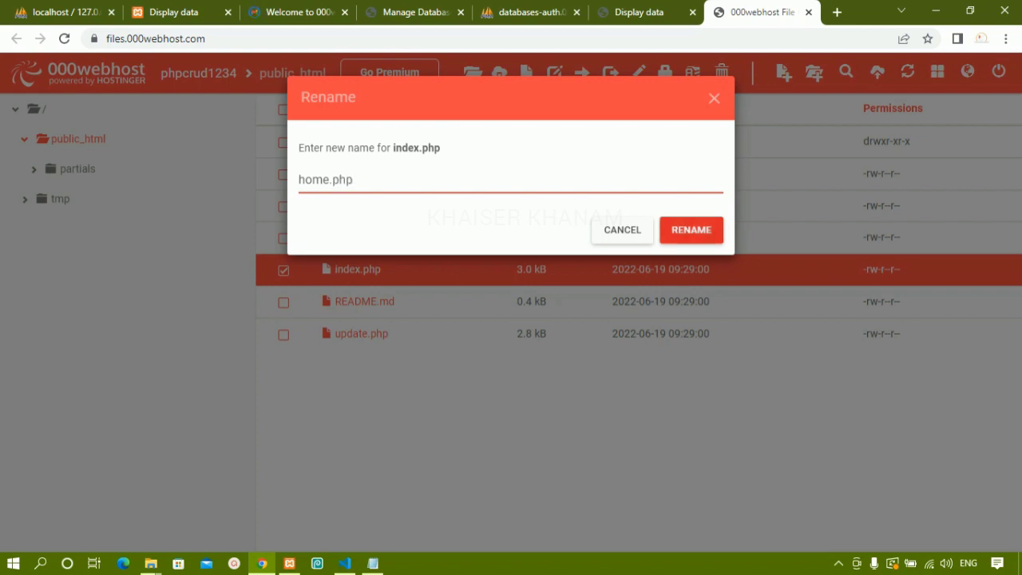
key(Return)
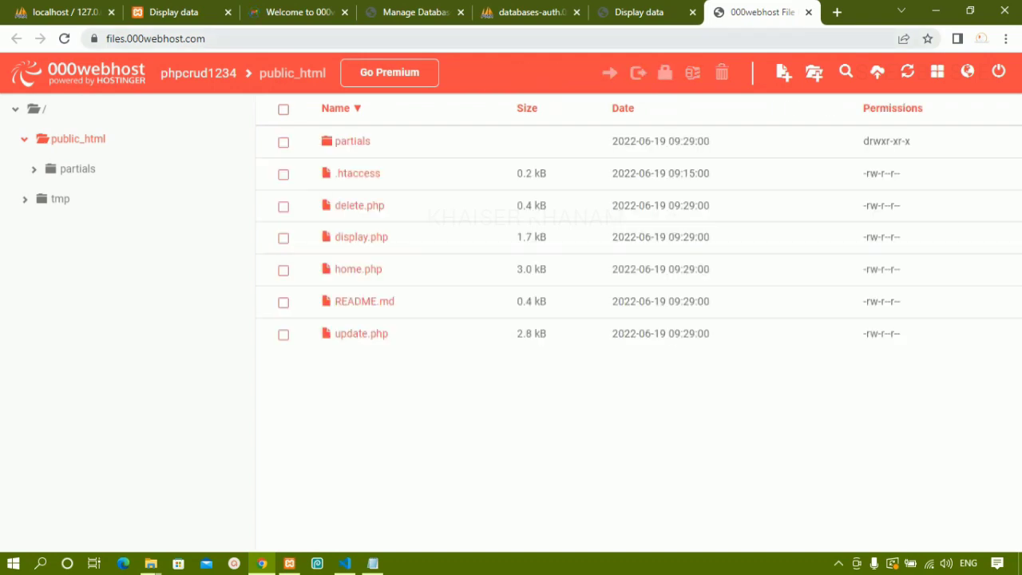
- Load the bare site root in the live-site tab to see 000webhost's default welcome page
key(ctrl+shift+Tab)
key(shift+Left)
key(shift+Left)
key(shift+Left)
key(shift+Left)
key(shift+Left)
key(shift+Left)
key(shift+Left)
key(shift+Left)
key(shift+Left)
key(shift+Left)
key(shift+Left)
key(shift+Left)
key(shift+Right)
key(BackSpace)
key(Return)
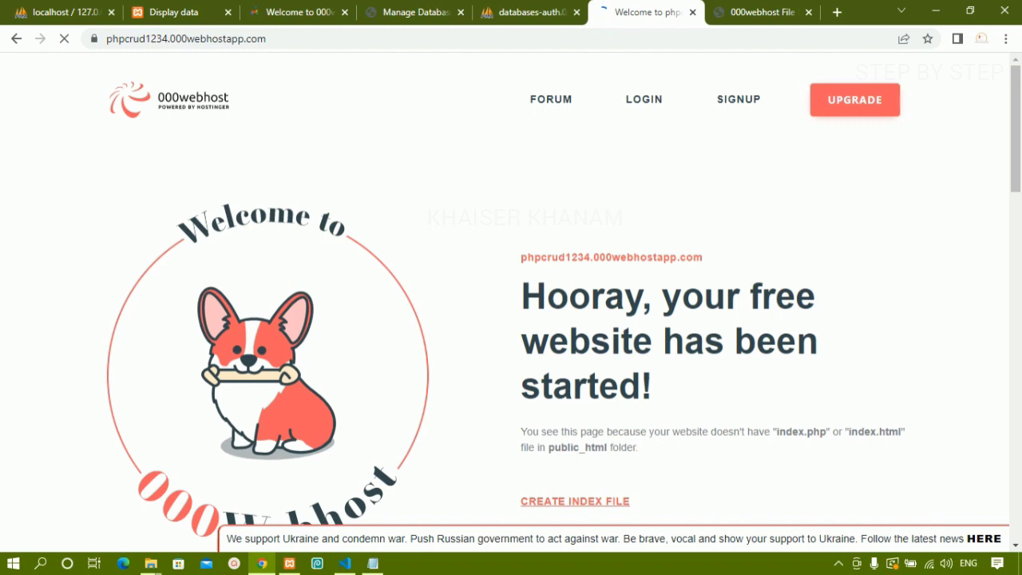
key(ctrl+Tab)
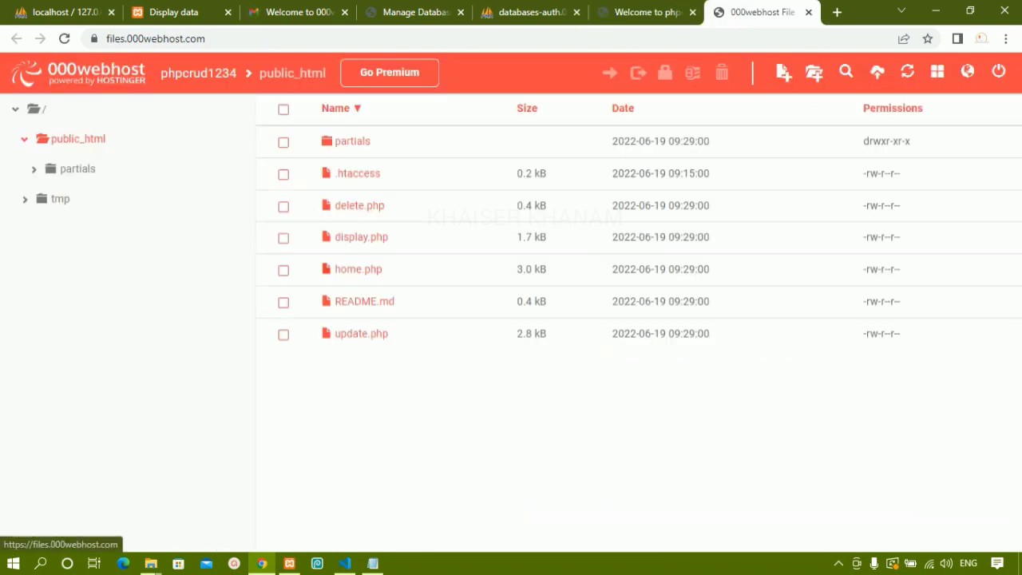
- Rename home.php back to index.php
right_click(328, 269)
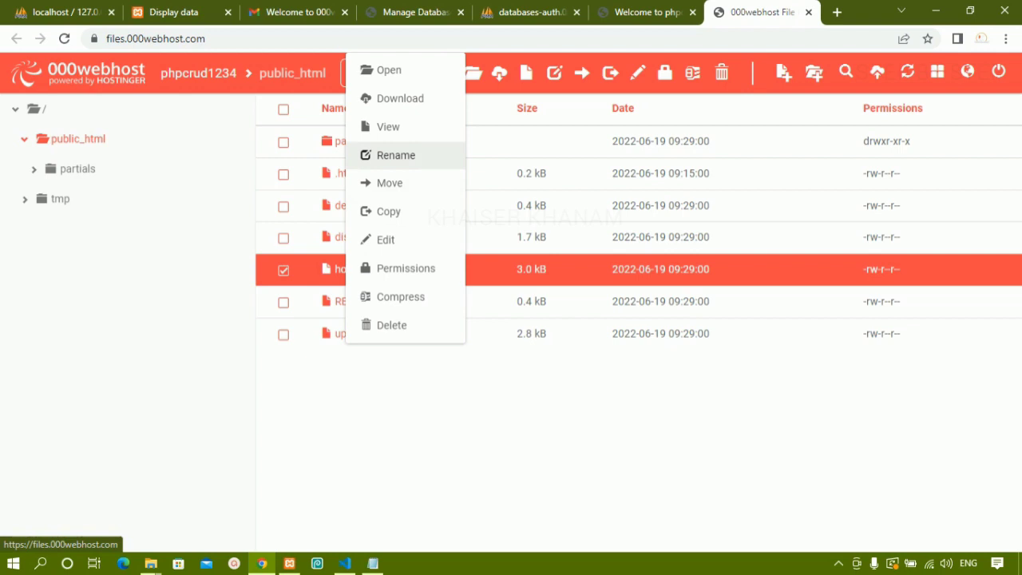
click(395, 155)
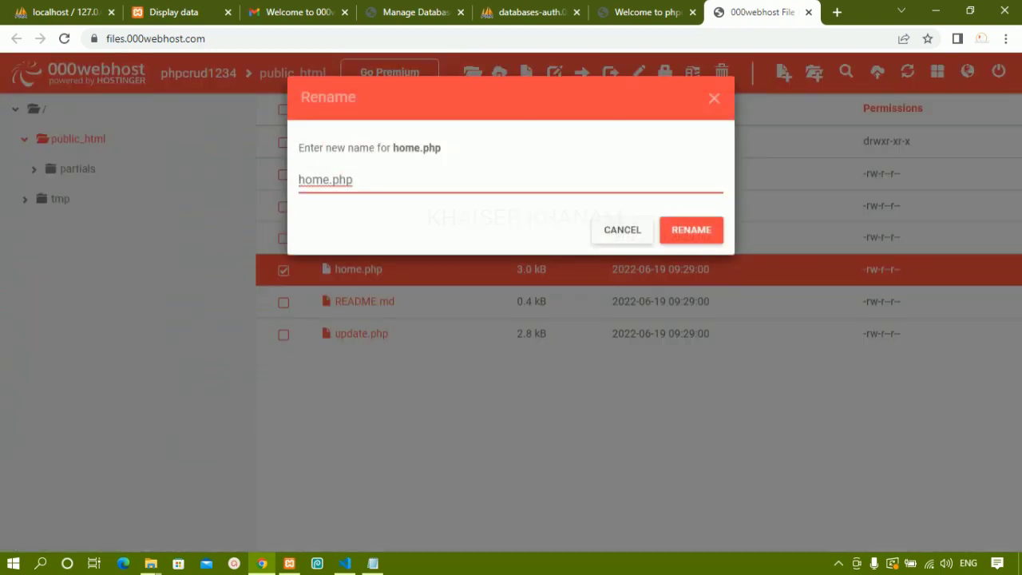
text(index)
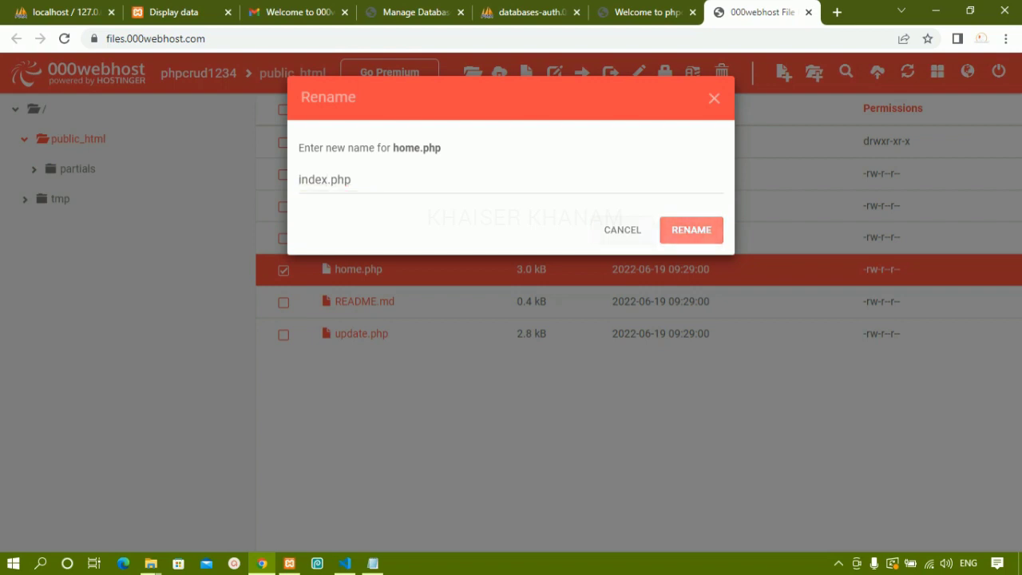
click(691, 230)
- Reload the site root to confirm the user form, then go to the My Databases page
key(ctrl+shift+Tab)
key(ctrl+l)
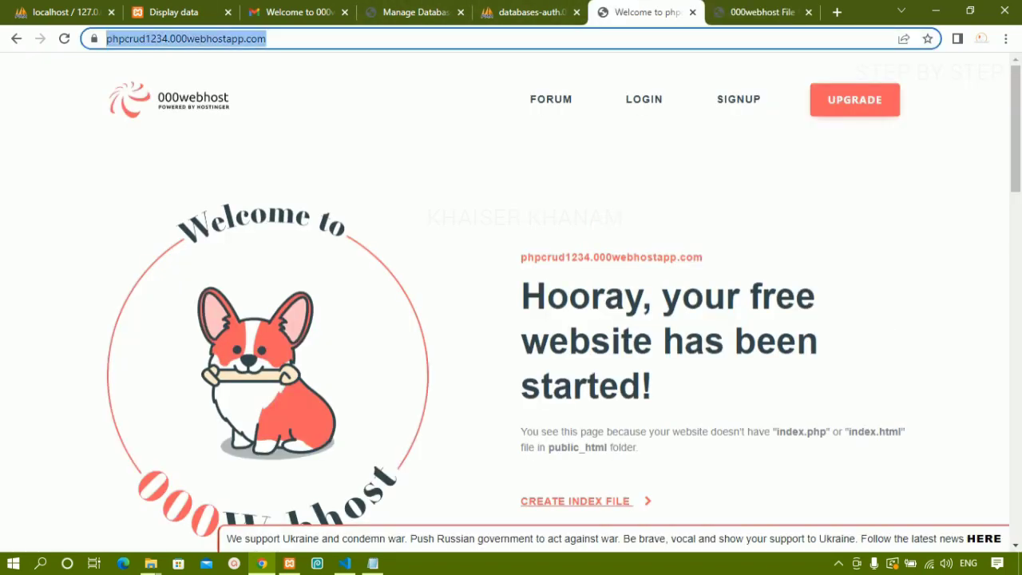
key(Return)
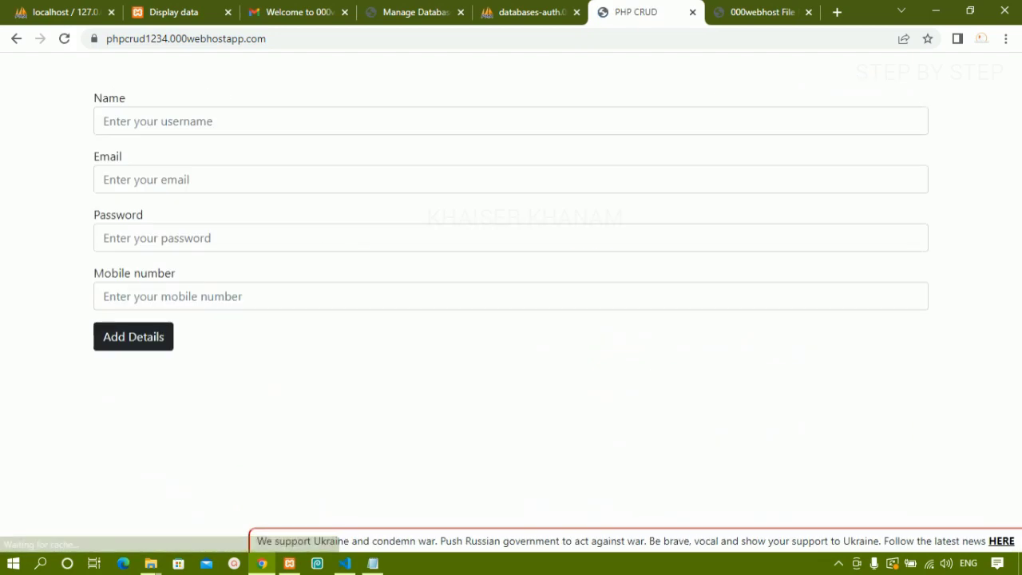
key(ctrl+Tab)
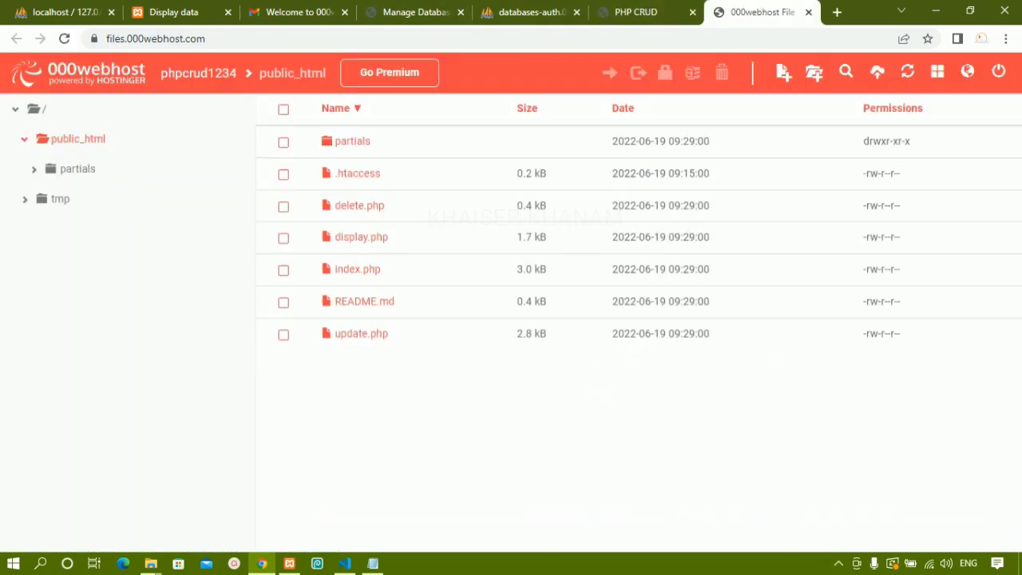
key(ctrl+shift+Tab)
key(ctrl+shift+Tab)
key(ctrl+Tab)
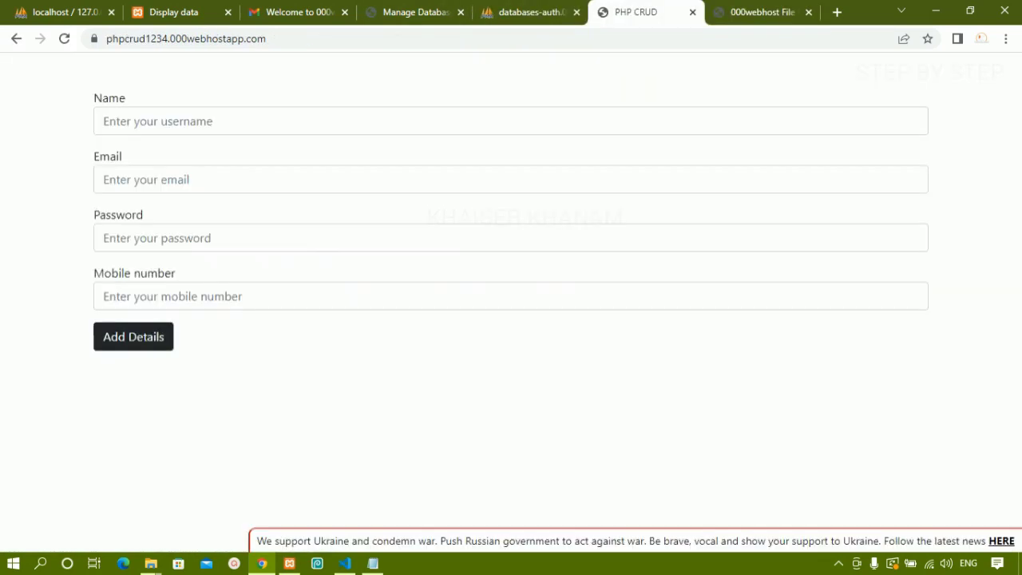
key(ctrl+shift+Tab)
key(ctrl+shift+Tab)
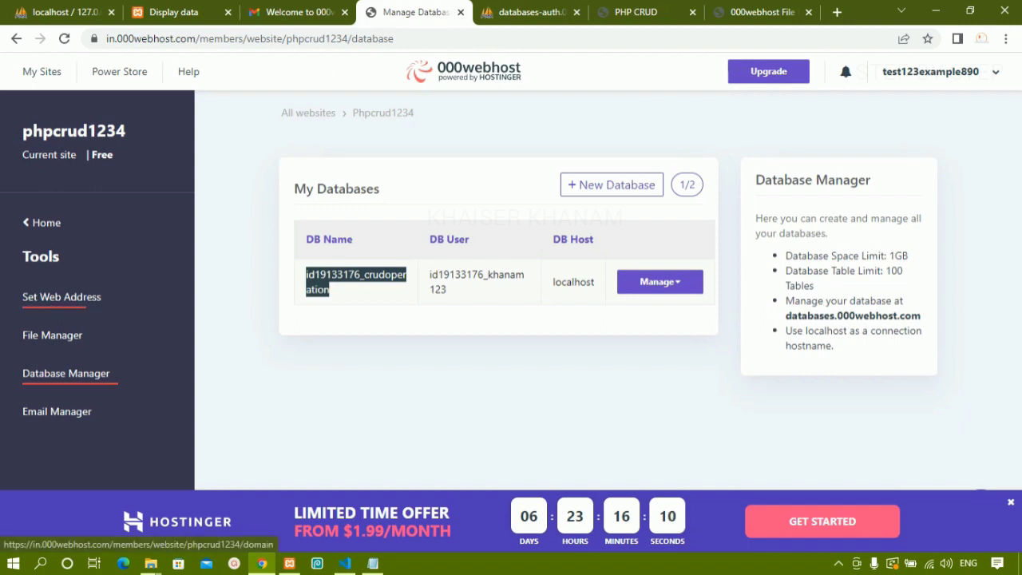
- Select the database name on the dashboard and check the saved database password in Notepad
click(64, 224)
scroll(64, 320, right, 2)
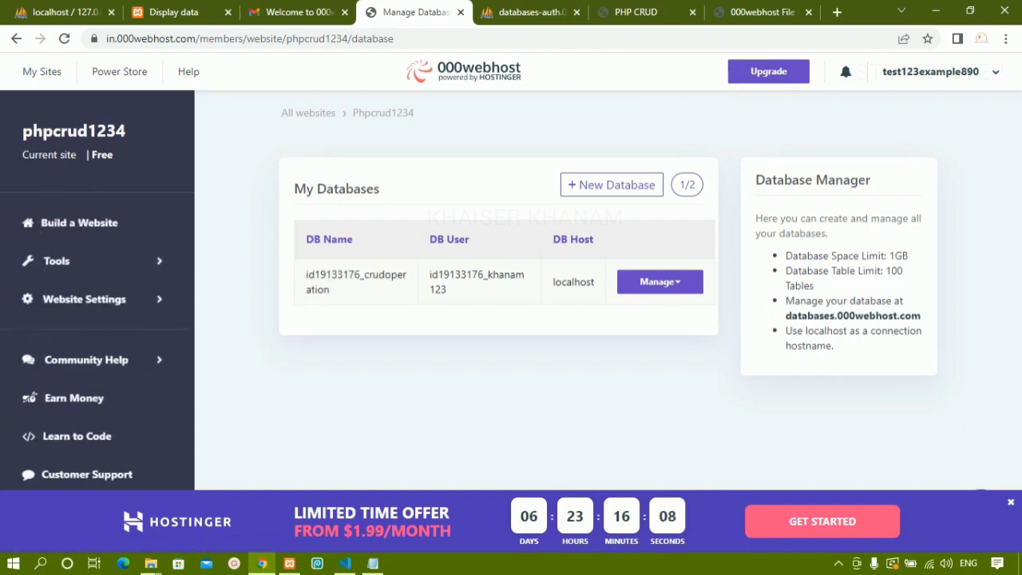
click(48, 260)
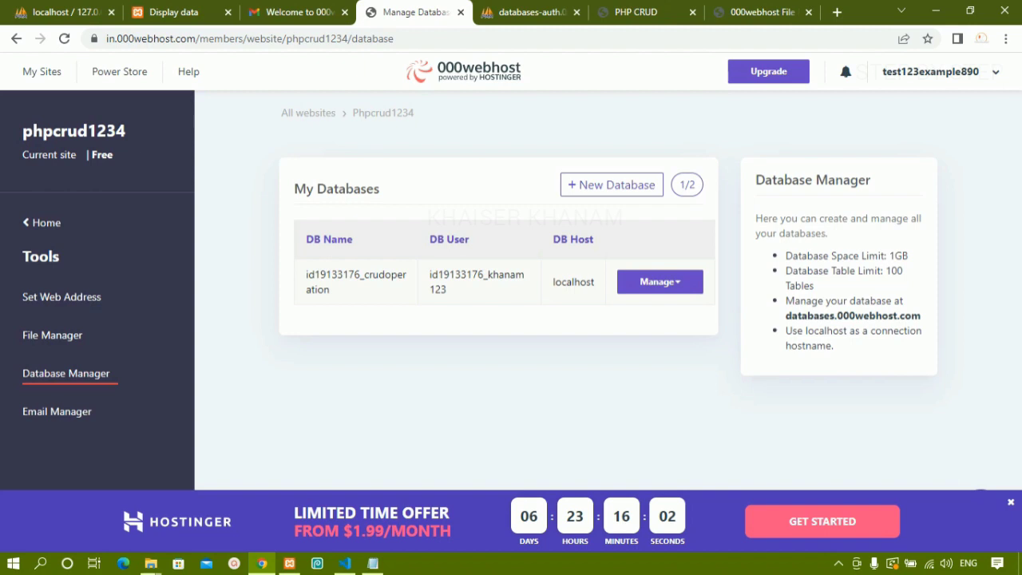
double_click(355, 281)
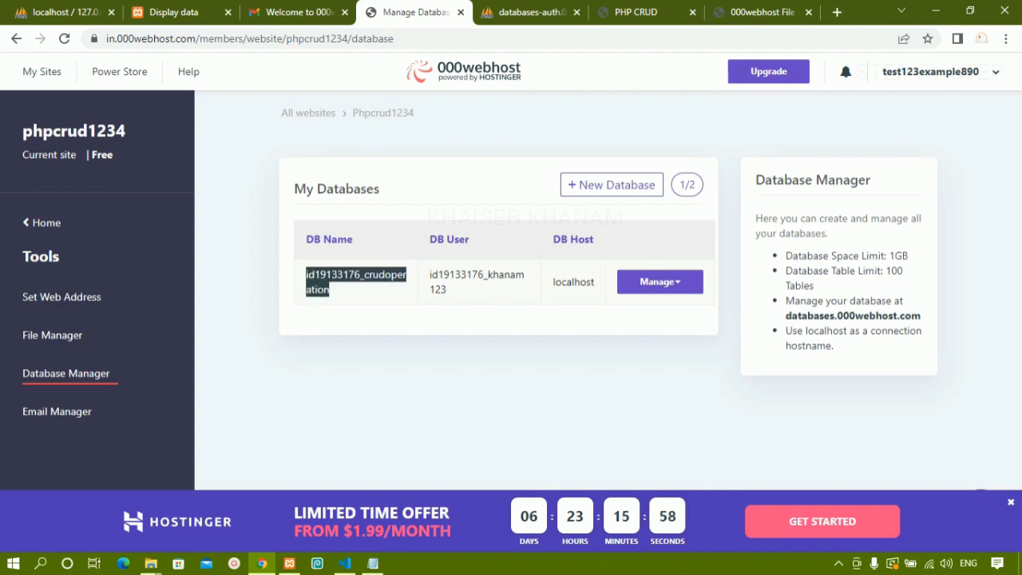
key(alt+Tab)
click(222, 188)
- Review the crud table in phpMyAdmin, then bring up the public_html file listing
click(793, 128)
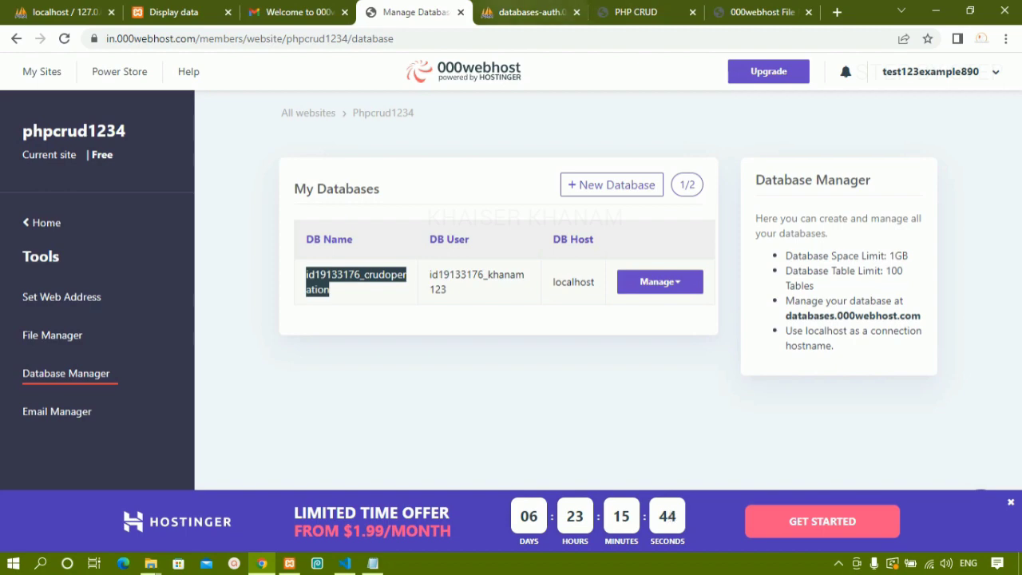
click(519, 12)
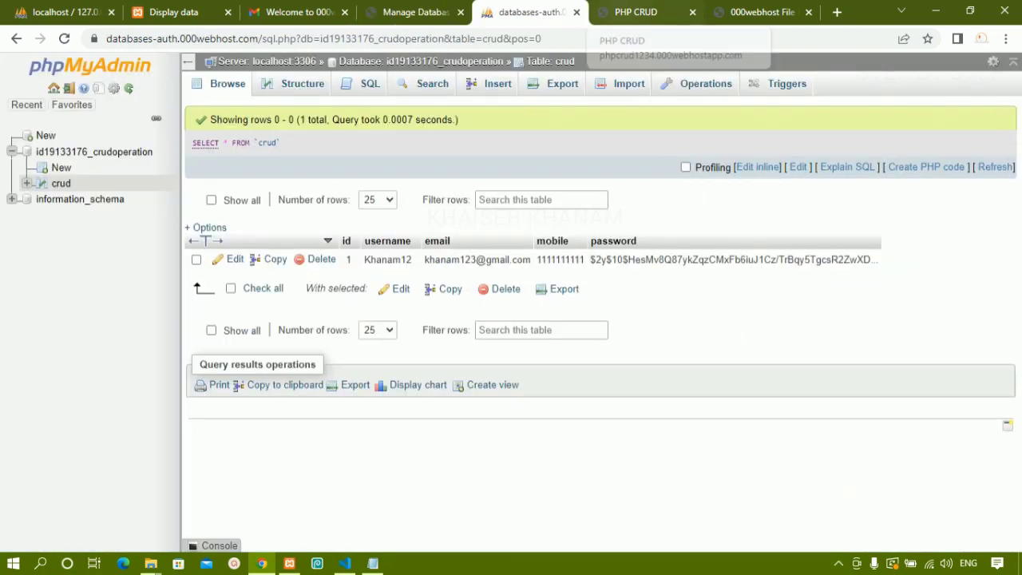
click(763, 12)
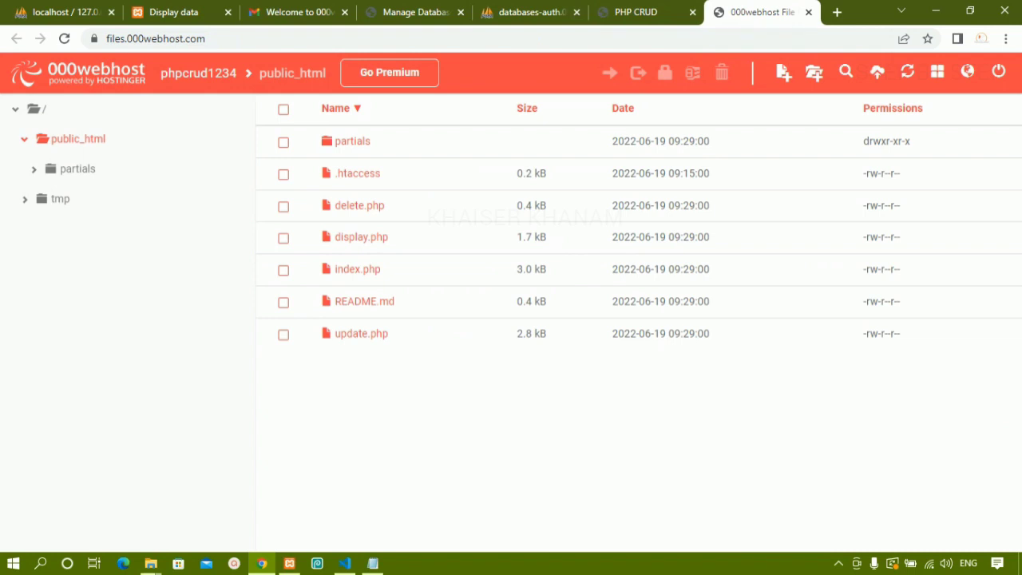
- Save connect.php in the partials folder with the remote database credentials
double_click(339, 142)
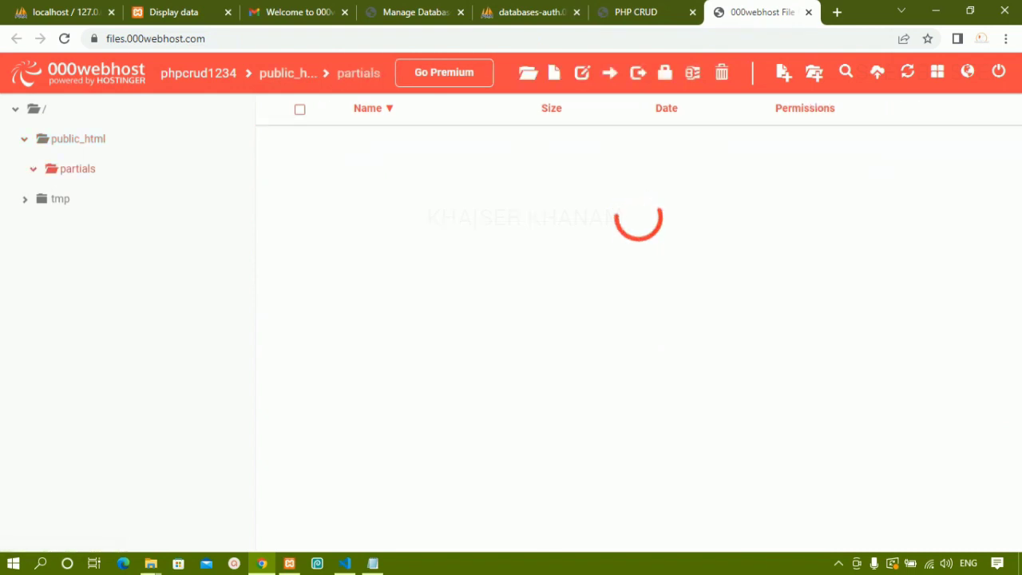
double_click(344, 141)
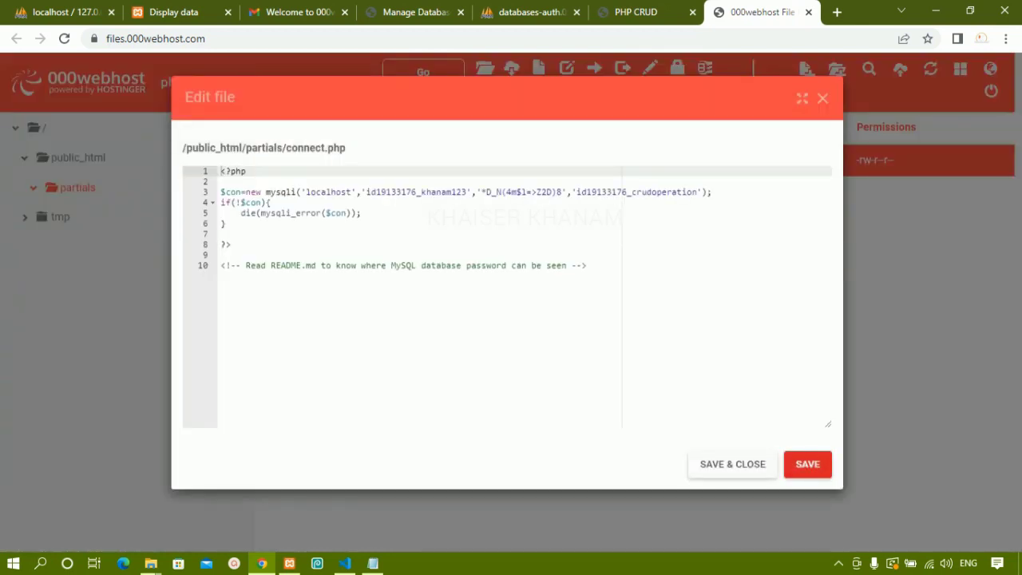
click(808, 464)
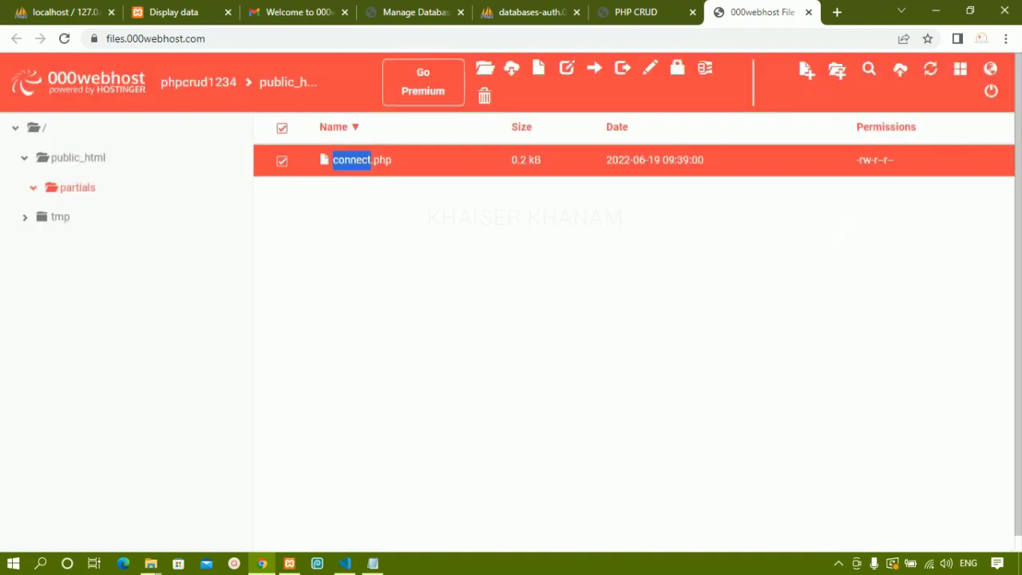
- Reload the live PHP CRUD site to show the empty add-user form
key(ctrl+shift+Tab)
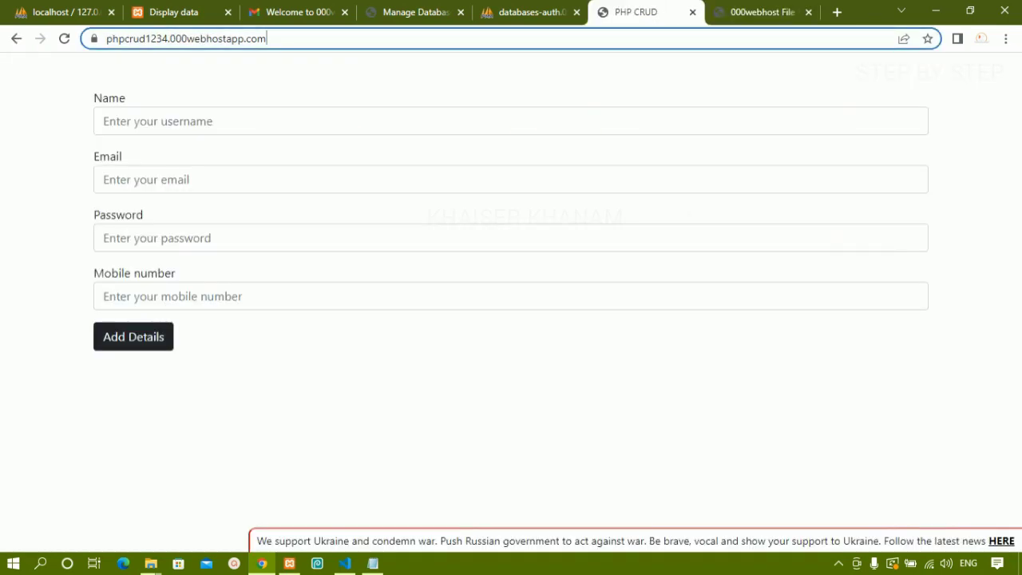
key(Return)
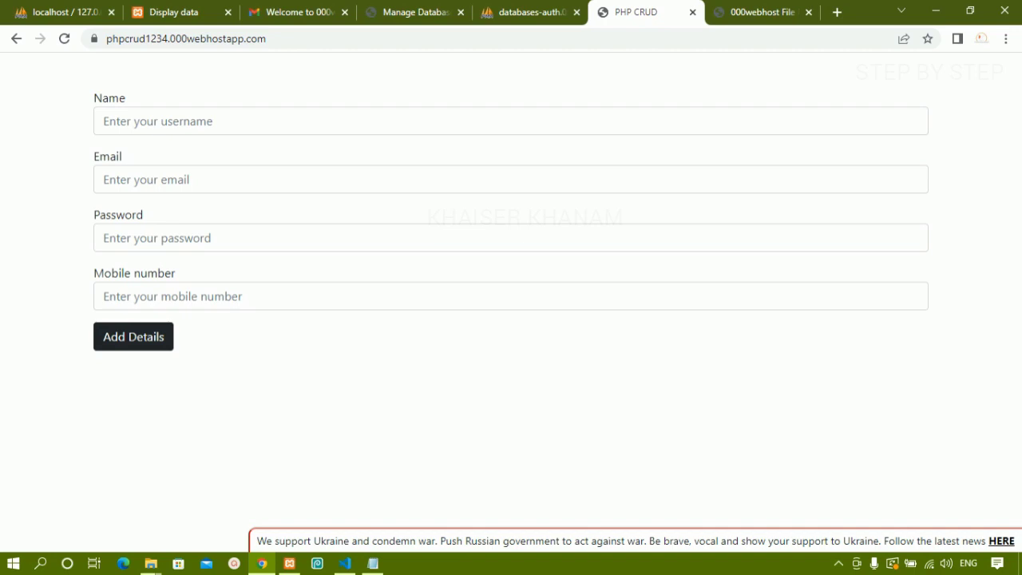
drag(299, 38, 221, 39)
click(209, 38)
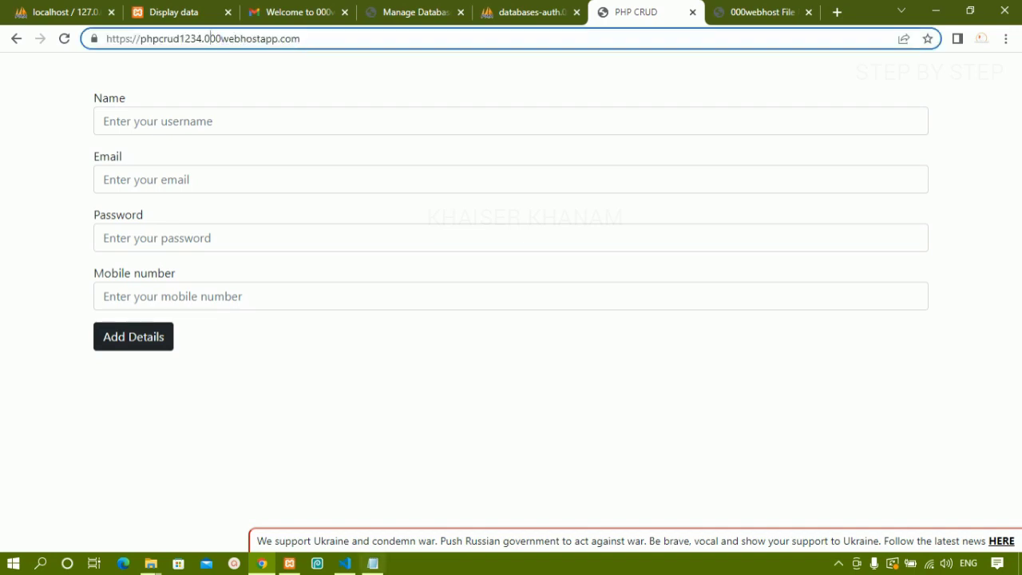